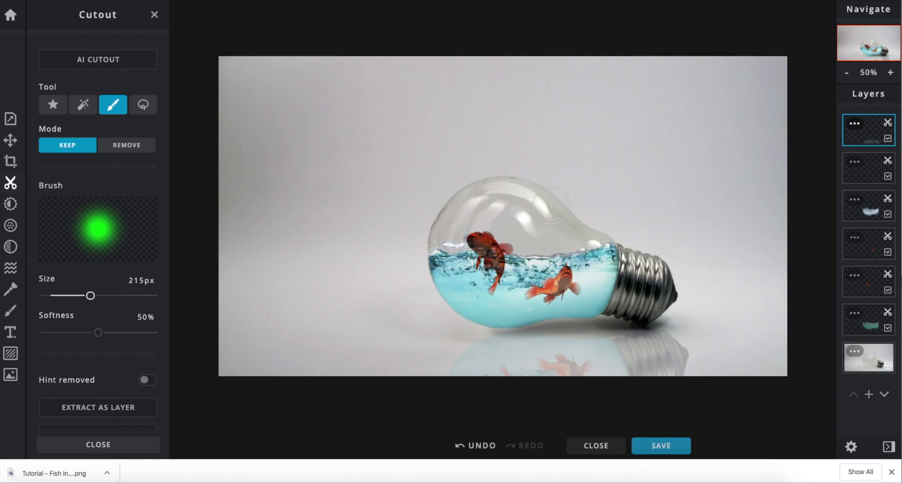
# Save the image as a PNG named "Tutorial - Fish in Bulb -Final" in the Digital Photo Manipulation folder
pyautogui.click(661, 445)
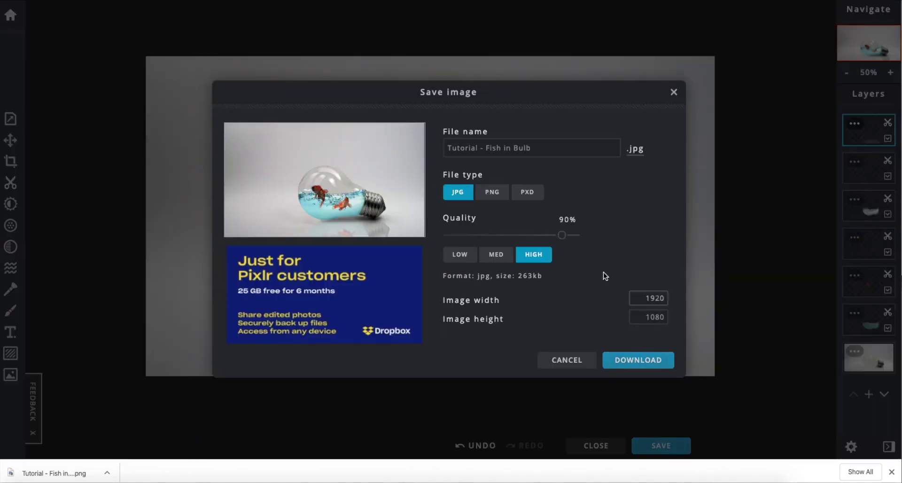
pyautogui.click(493, 197)
pyautogui.click(650, 235)
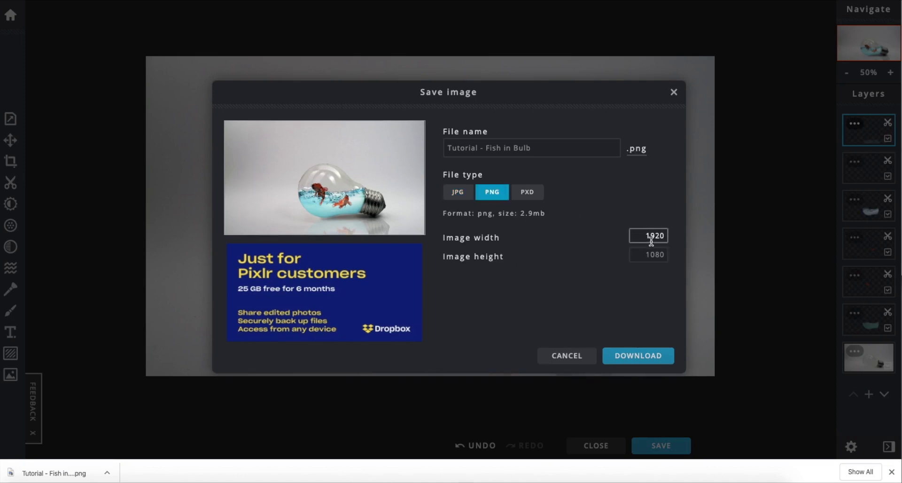
pyautogui.click(550, 148)
pyautogui.write('-Final')
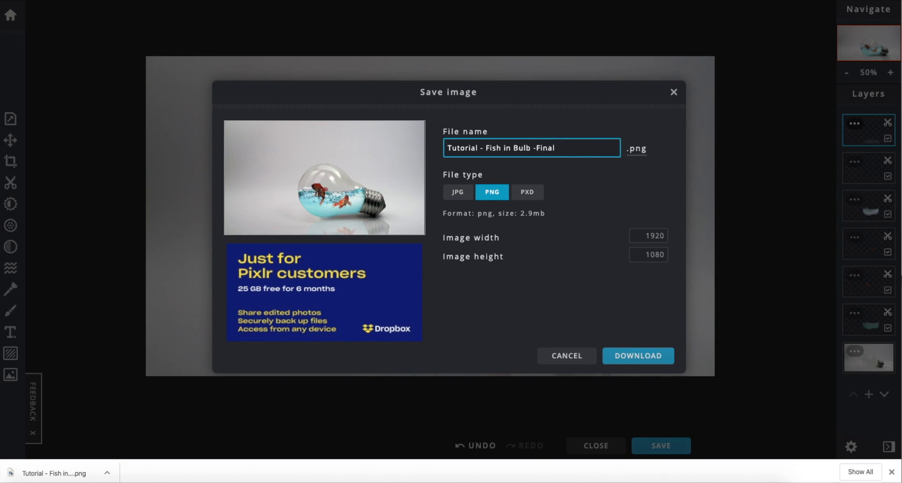
pyautogui.press('Return')
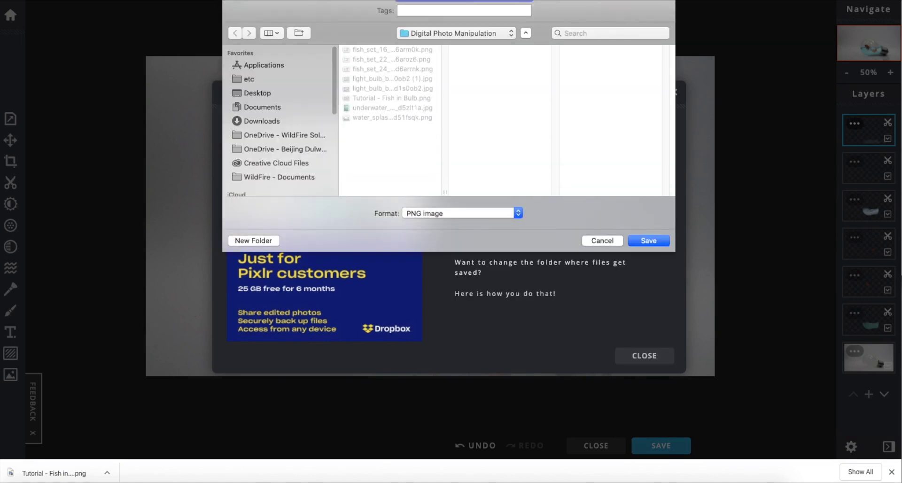
pyautogui.click(649, 241)
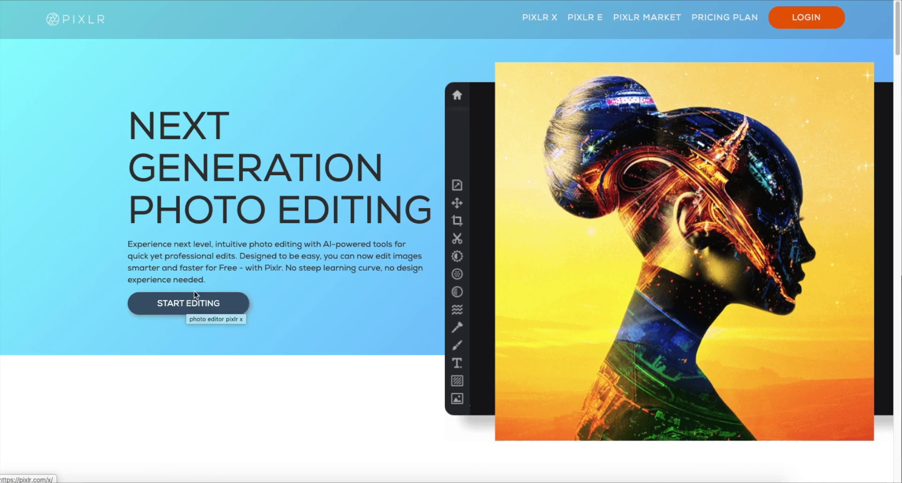
# Start the Pixlr X editor and create a 1920 x 1080 document named "Tutorial - Fish in Bulb" without a background
pyautogui.click(244, 305)
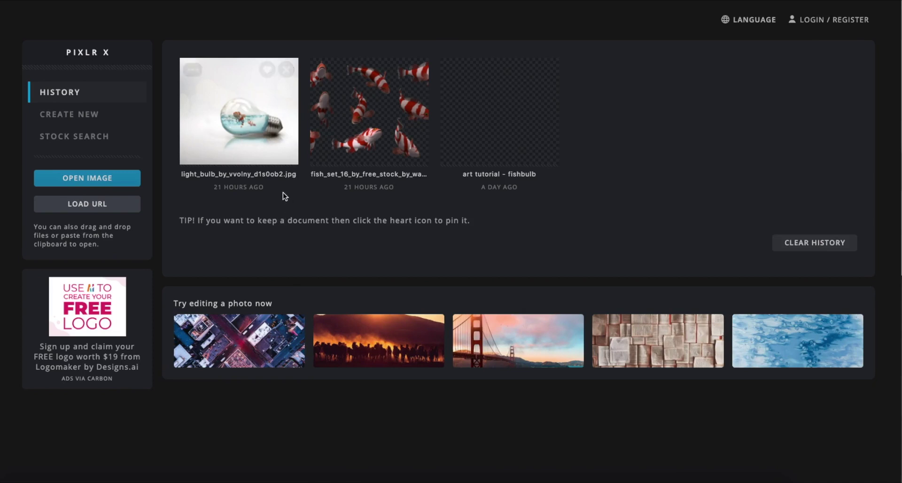
pyautogui.click(86, 117)
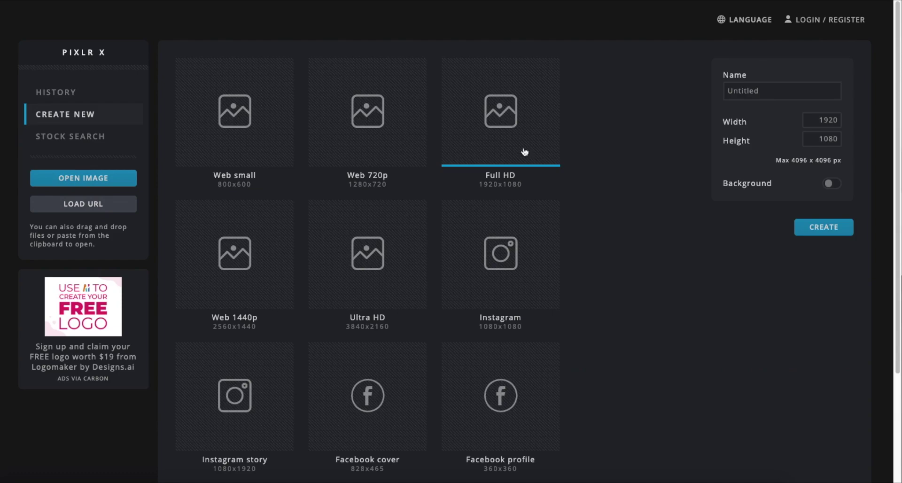
pyautogui.click(777, 90)
pyautogui.moveTo(776, 91); pyautogui.dragTo(733, 65)
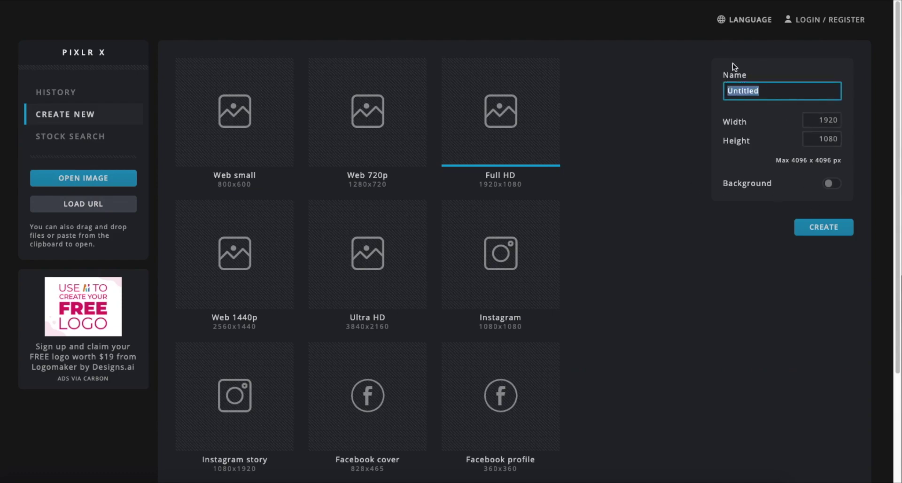
pyautogui.write('Tutorial - Fi')
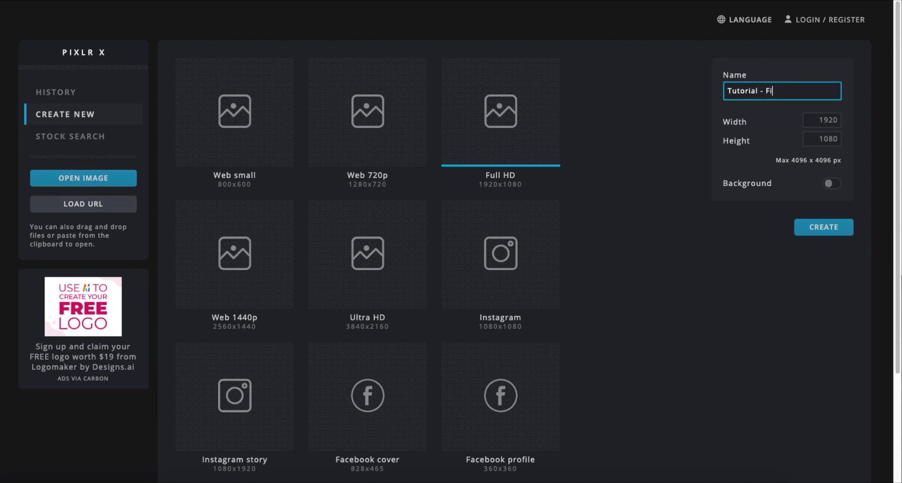
pyautogui.write('sh in Bulb')
pyautogui.click(821, 229)
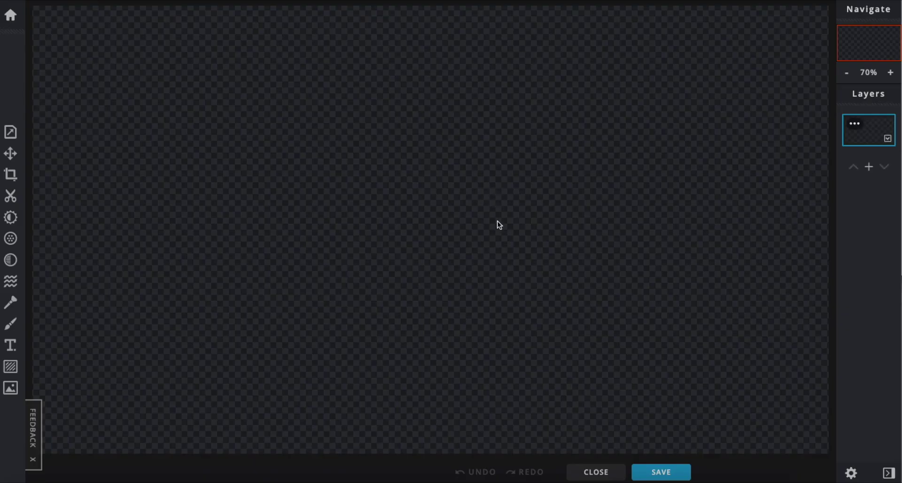
# Add light_bulb_by_vvolny_d1s0ob2.jpg to the current document as a new layer
pyautogui.click(846, 74)
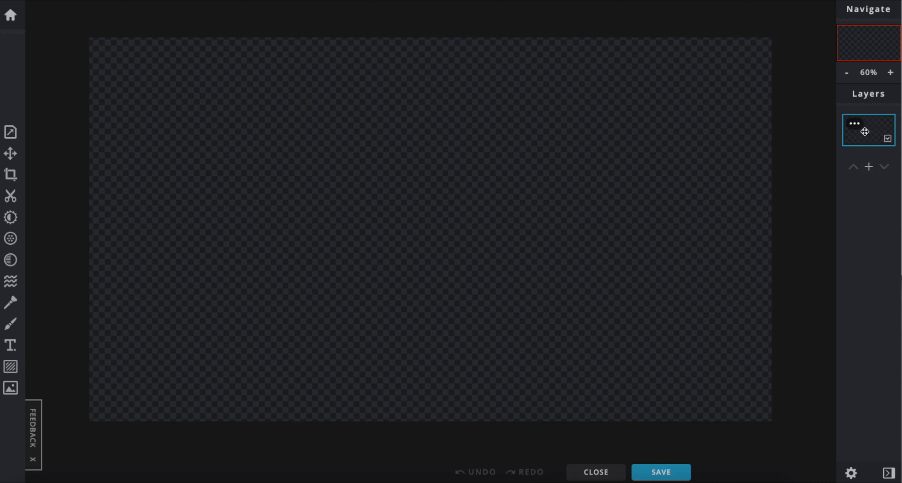
pyautogui.click(869, 170)
pyautogui.click(17, 388)
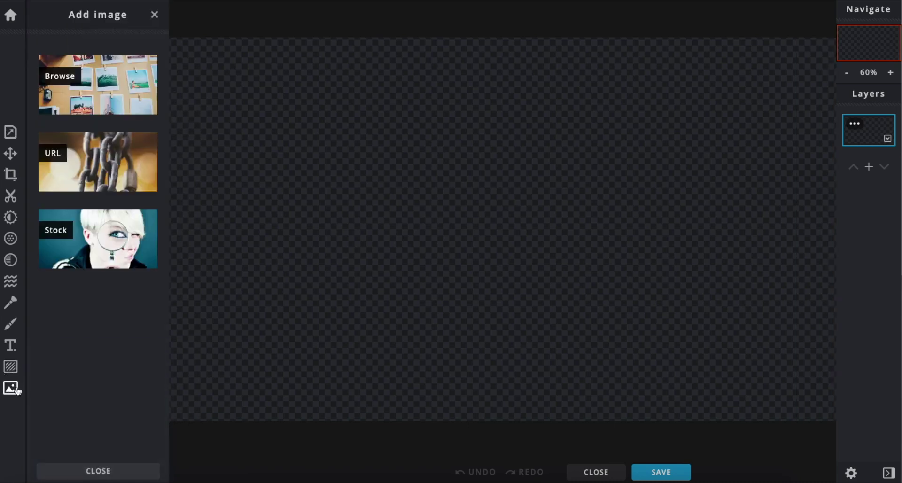
pyautogui.click(87, 85)
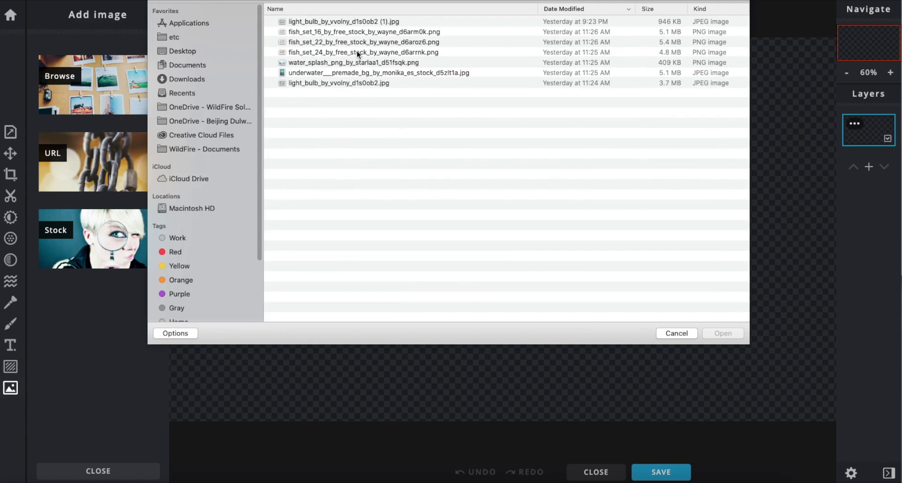
pyautogui.click(336, 83)
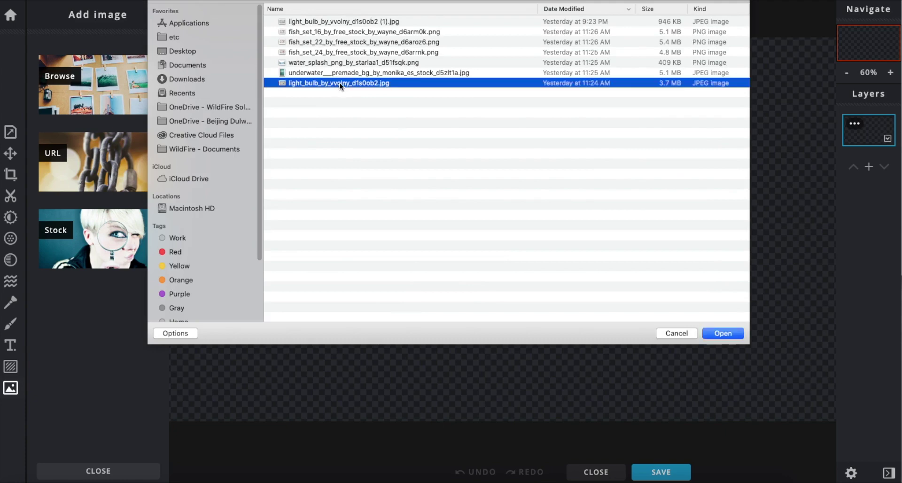
pyautogui.click(717, 333)
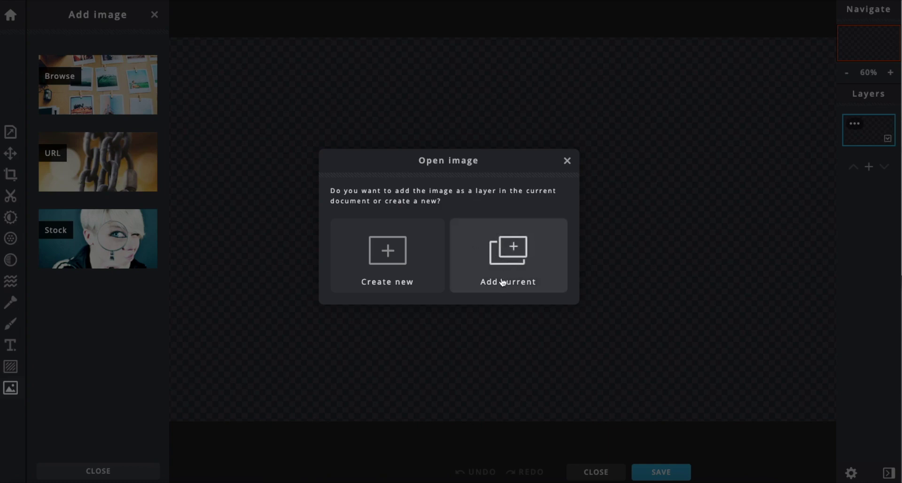
pyautogui.click(508, 253)
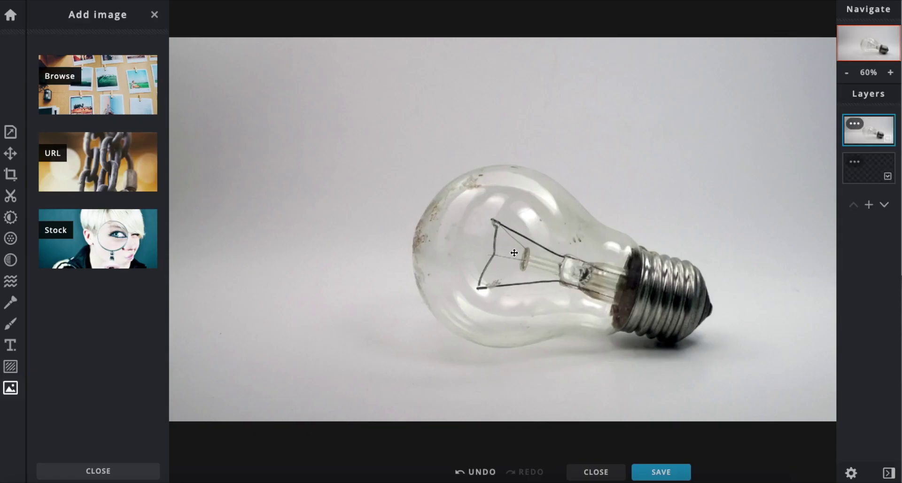
# Shift the light bulb image slightly downward on the canvas, keeping it across the full canvas width
pyautogui.click(847, 74)
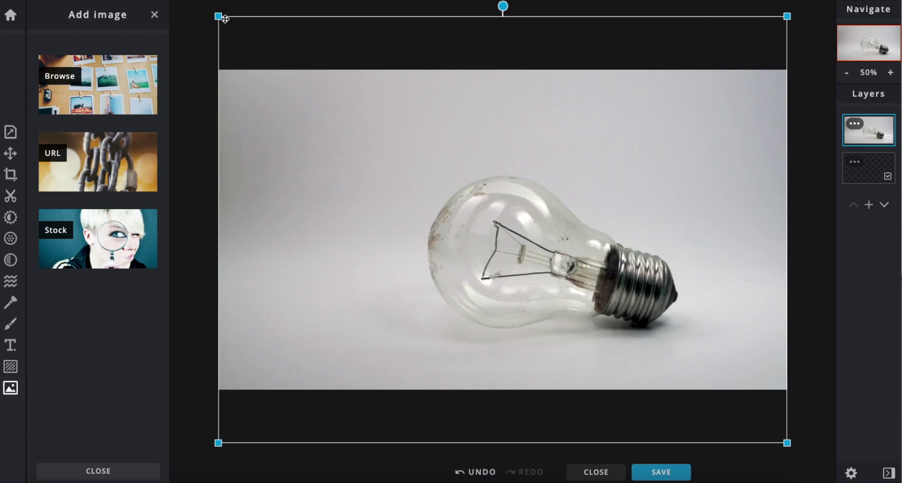
pyautogui.moveTo(584, 277)
pyautogui.mouseDown()
pyautogui.moveTo(589, 290)
pyautogui.moveTo(593, 280)
pyautogui.mouseUp()
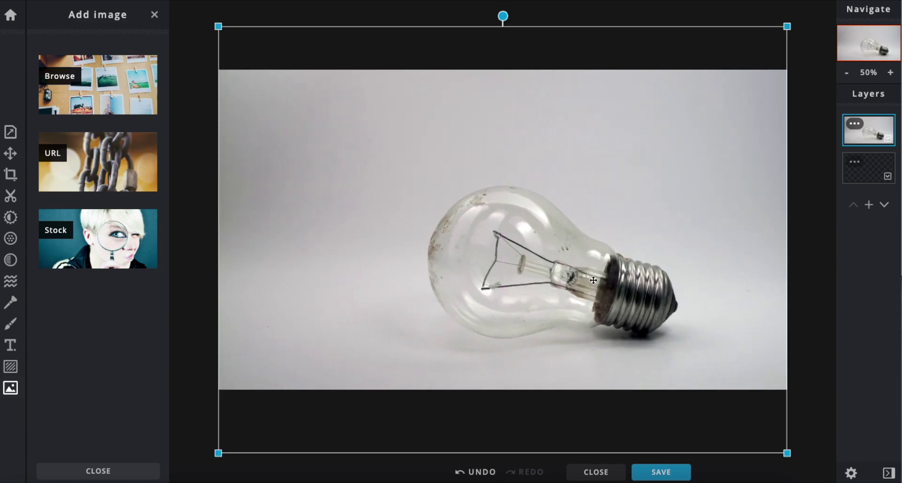
pyautogui.moveTo(528, 283)
pyautogui.mouseDown()
pyautogui.moveTo(536, 276)
pyautogui.moveTo(529, 284)
pyautogui.mouseUp()
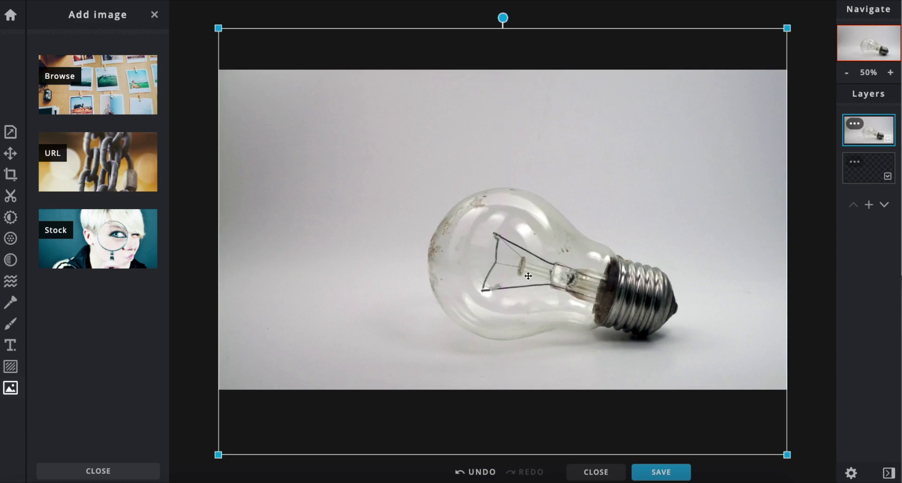
pyautogui.click(812, 175)
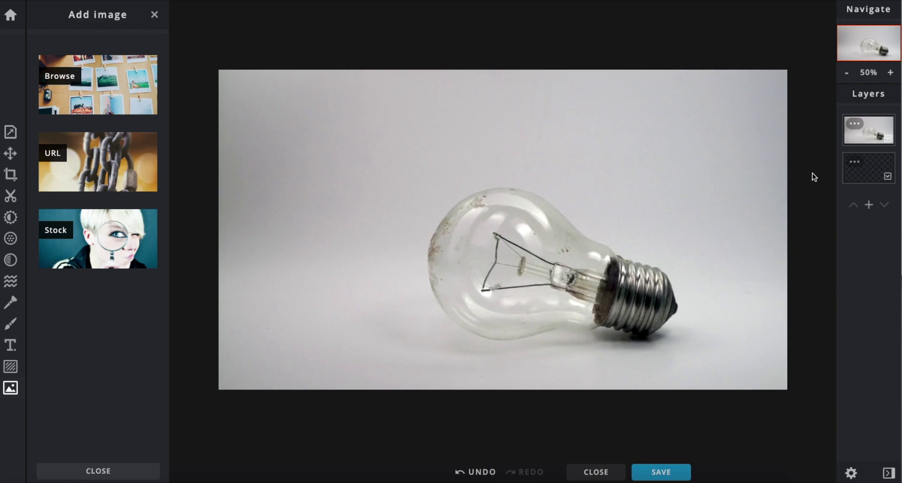
# Reorder the light bulb layer below the empty layer and make the empty layer active
pyautogui.click(873, 129)
pyautogui.moveTo(874, 171); pyautogui.dragTo(873, 181)
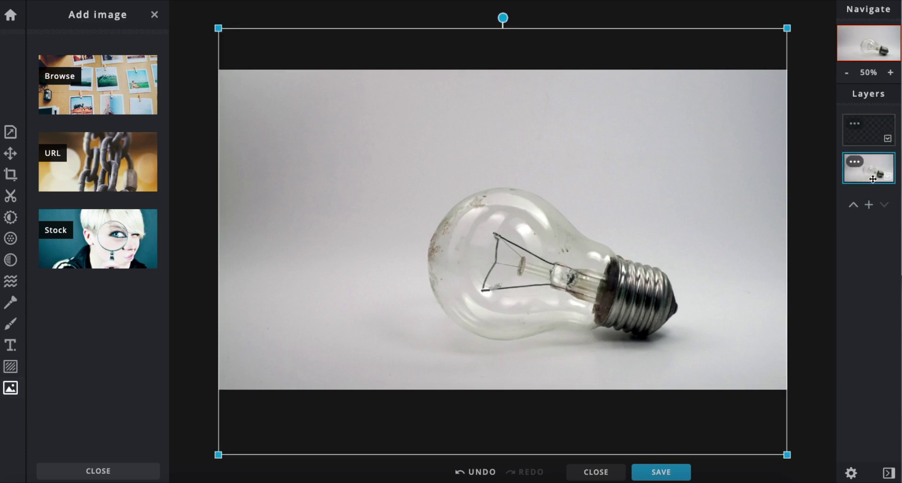
pyautogui.click(869, 133)
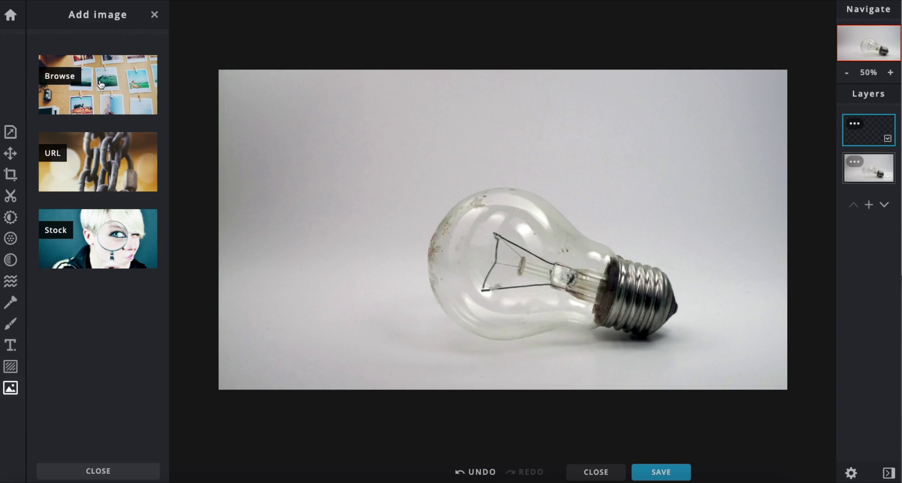
pyautogui.click(869, 133)
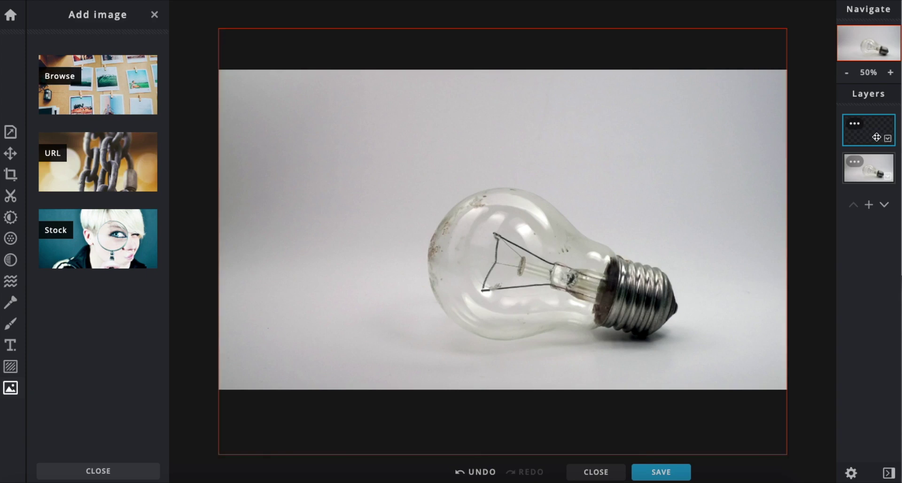
# Add the underwater__premade_bg JPEG to the current document as a layer and shift it up and to the left
pyautogui.click(87, 90)
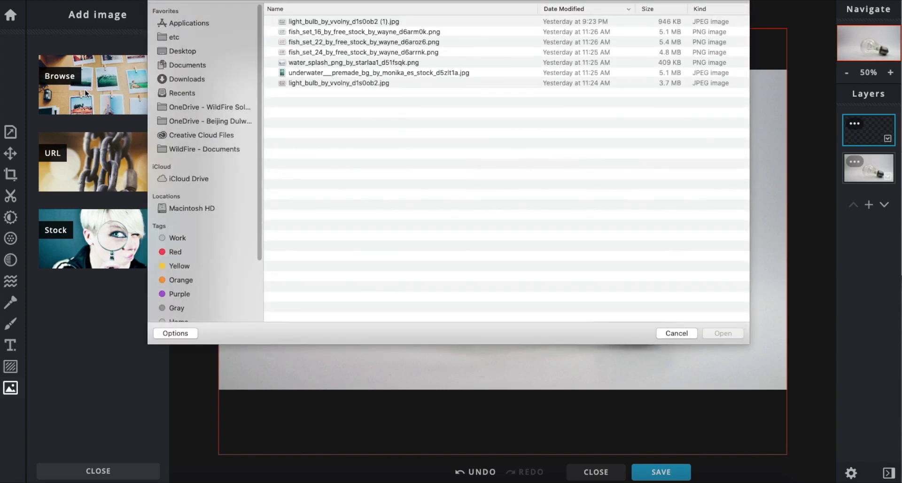
pyautogui.click(352, 74)
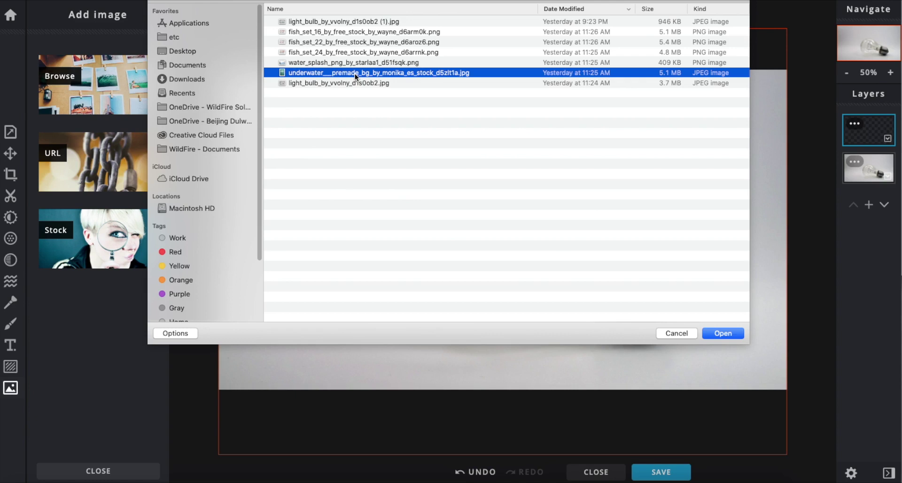
pyautogui.click(721, 333)
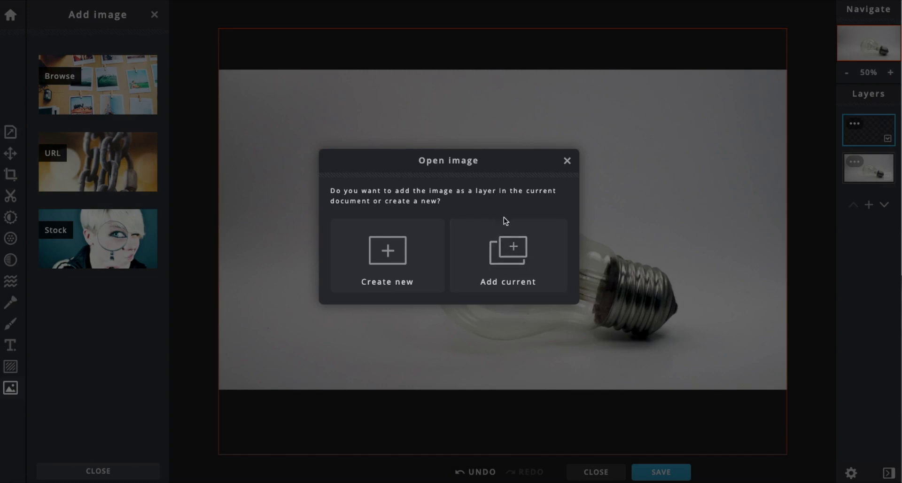
pyautogui.click(512, 257)
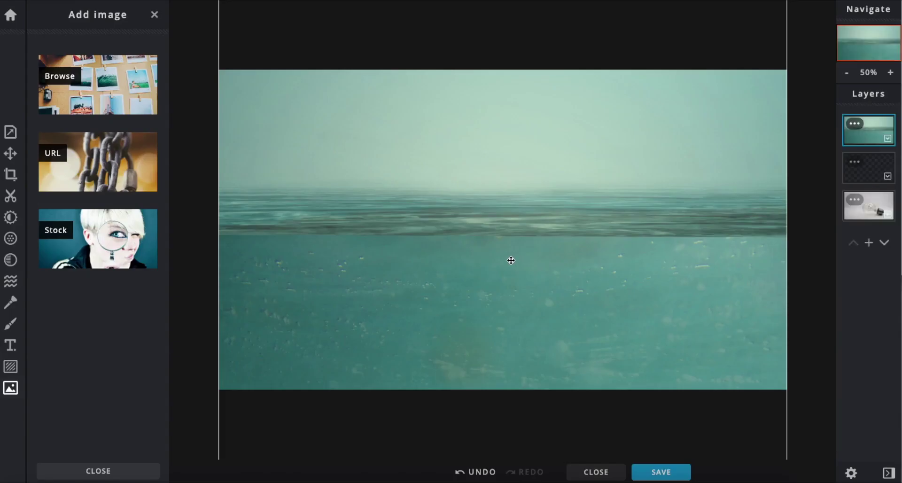
pyautogui.moveTo(577, 218); pyautogui.dragTo(487, 212)
pyautogui.moveTo(636, 290); pyautogui.dragTo(602, 272)
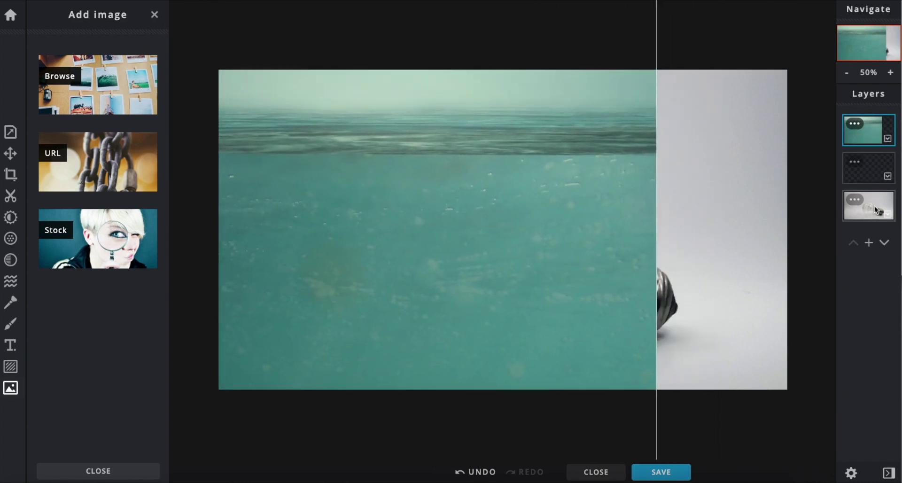
# Delete the empty layer between the underwater image and the light bulb
pyautogui.click(875, 177)
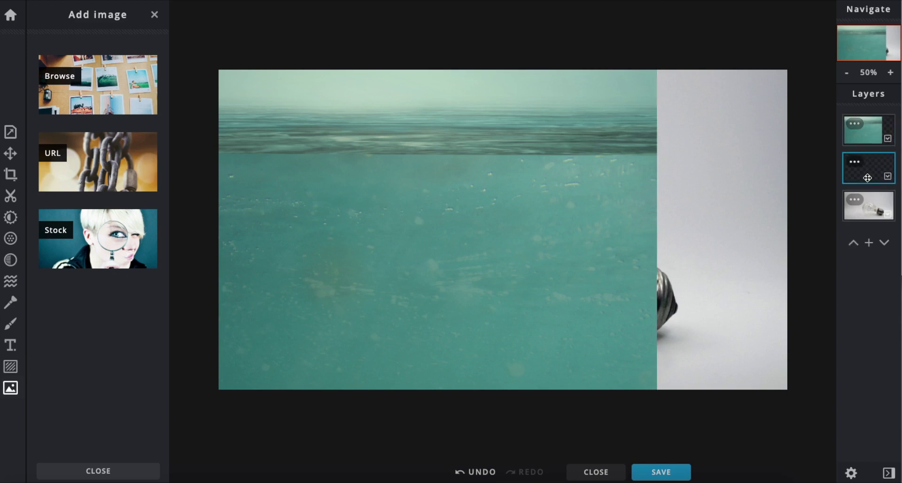
pyautogui.click(854, 162)
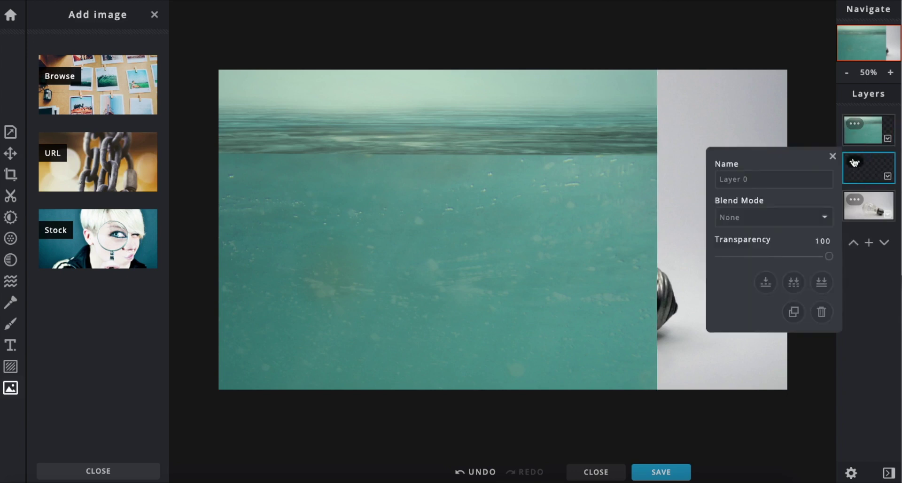
pyautogui.click(821, 313)
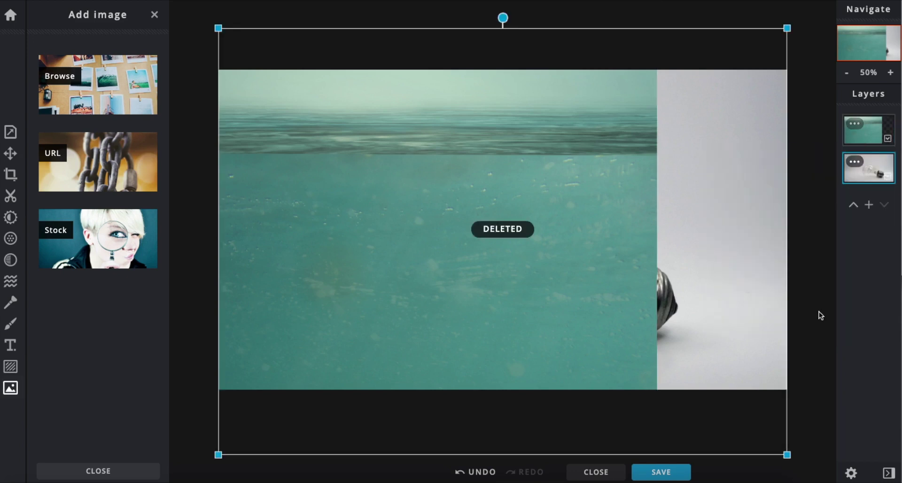
# Scale the underwater image down to a little over half the canvas width and move it over the light bulb
pyautogui.click(864, 142)
pyautogui.moveTo(595, 284); pyautogui.dragTo(484, 244)
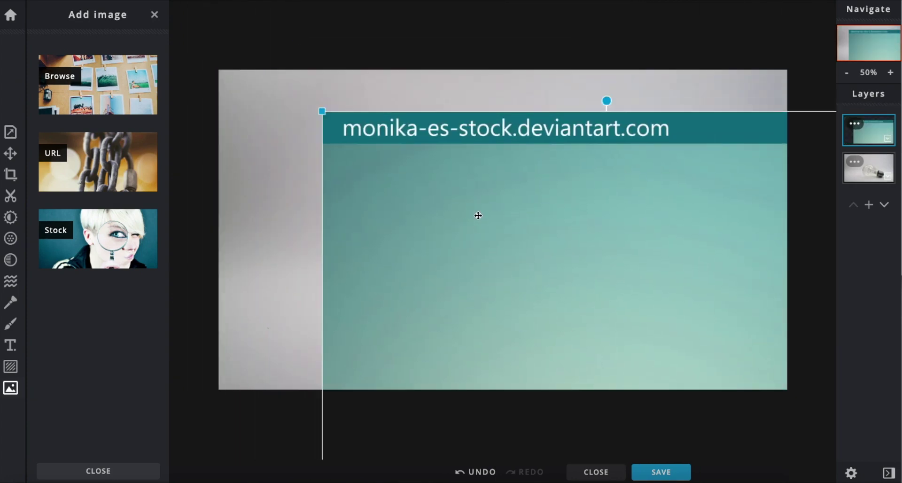
pyautogui.moveTo(321, 110); pyautogui.dragTo(545, 310)
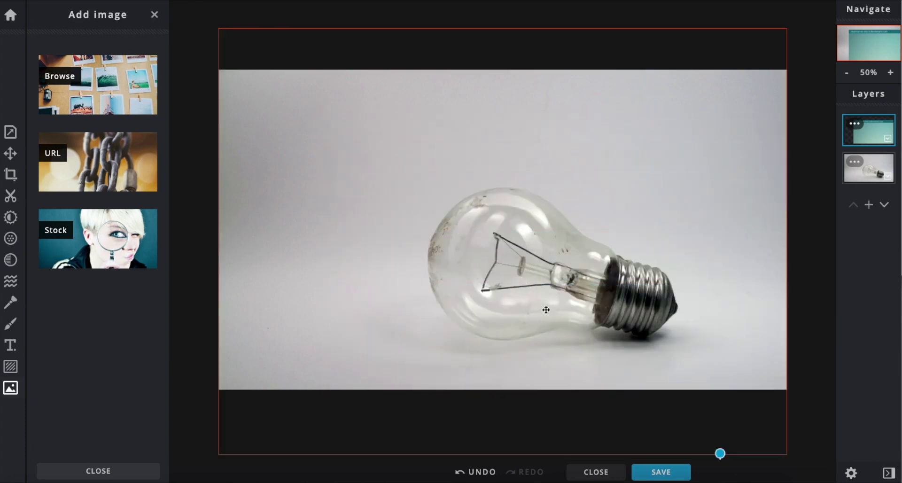
pyautogui.click(847, 72)
pyautogui.click(847, 72)
pyautogui.moveTo(670, 414); pyautogui.dragTo(573, 155)
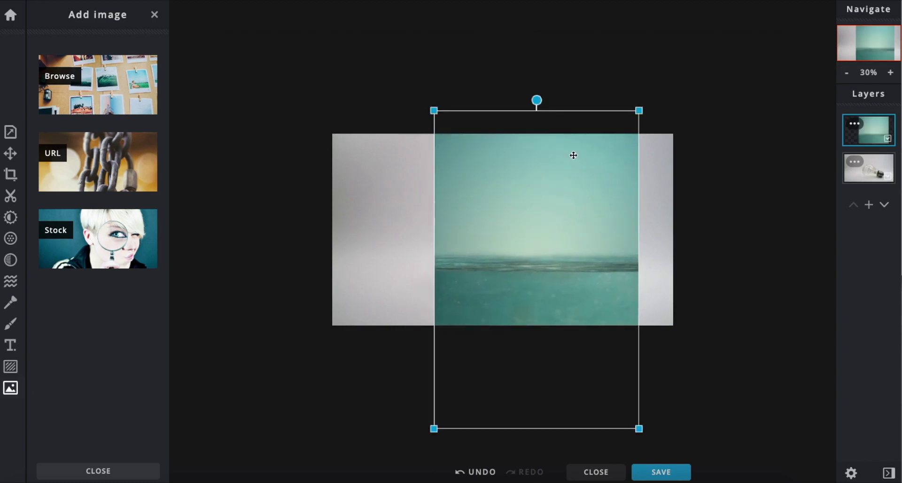
# Make the underwater layer semi-transparent and position its waterline across the middle of the bulb
pyautogui.click(854, 126)
pyautogui.moveTo(824, 218); pyautogui.dragTo(786, 214)
pyautogui.moveTo(568, 292); pyautogui.dragTo(542, 280)
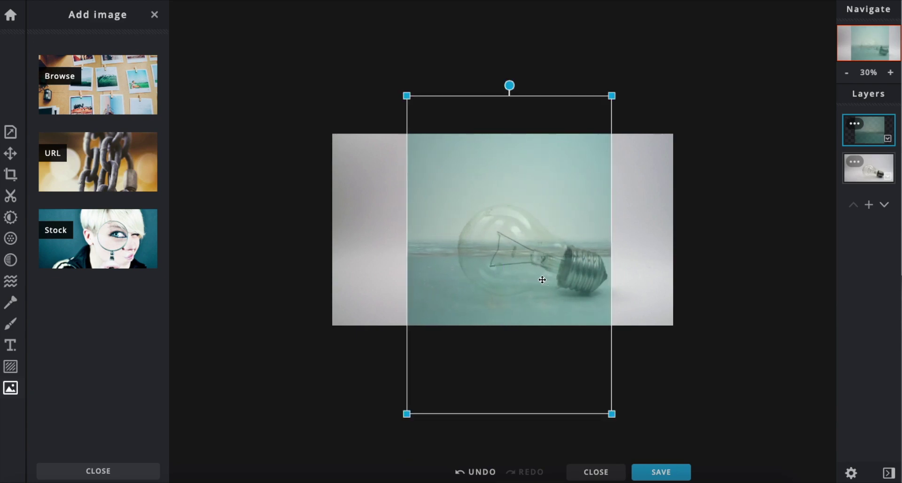
# Scale the underwater layer down slightly, centre its waterline across the bulb, and close the image-adding settings
pyautogui.moveTo(406, 414); pyautogui.dragTo(418, 393)
pyautogui.moveTo(537, 265)
pyautogui.mouseDown()
pyautogui.moveTo(535, 289)
pyautogui.moveTo(535, 277)
pyautogui.mouseUp()
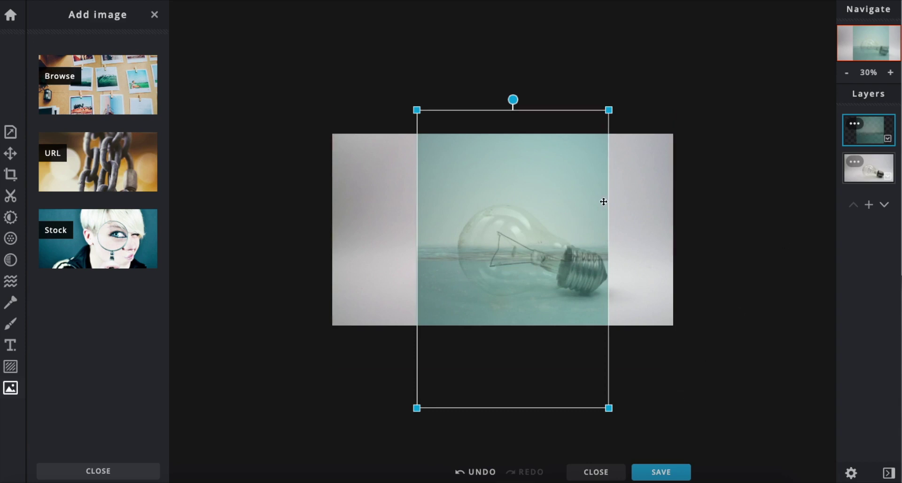
pyautogui.click(890, 73)
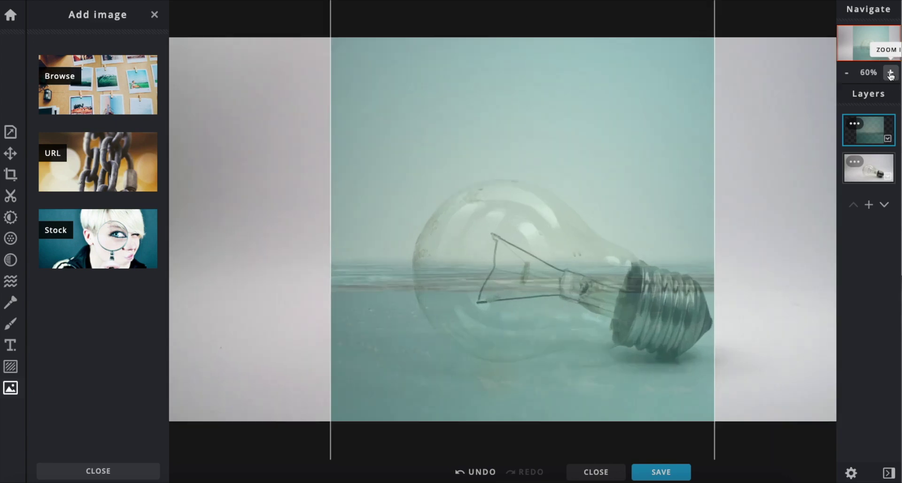
pyautogui.click(846, 72)
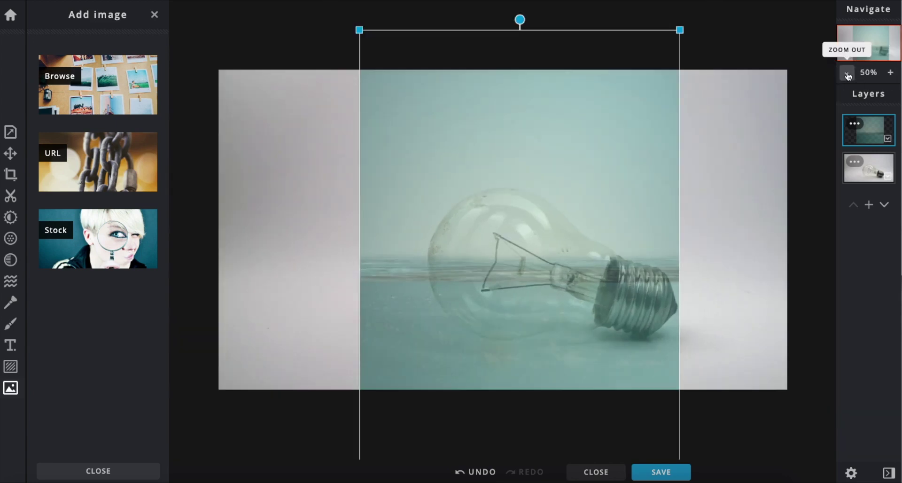
pyautogui.click(889, 74)
pyautogui.click(846, 73)
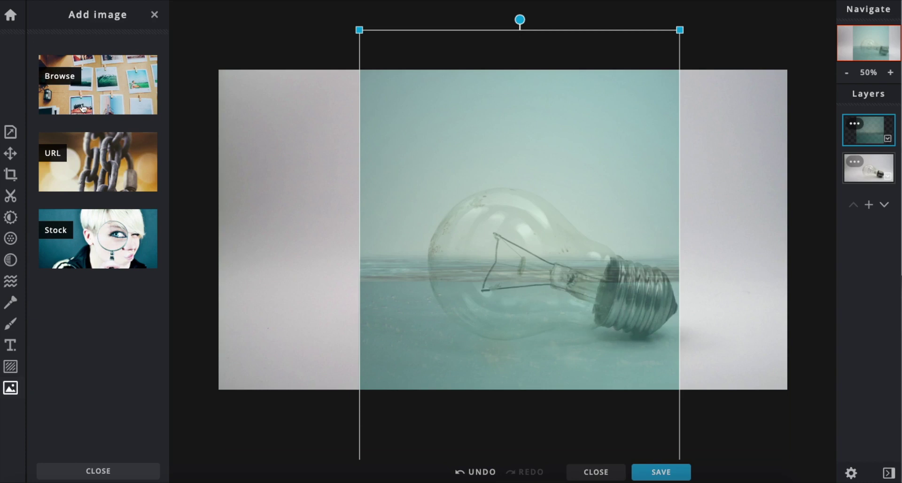
pyautogui.click(155, 16)
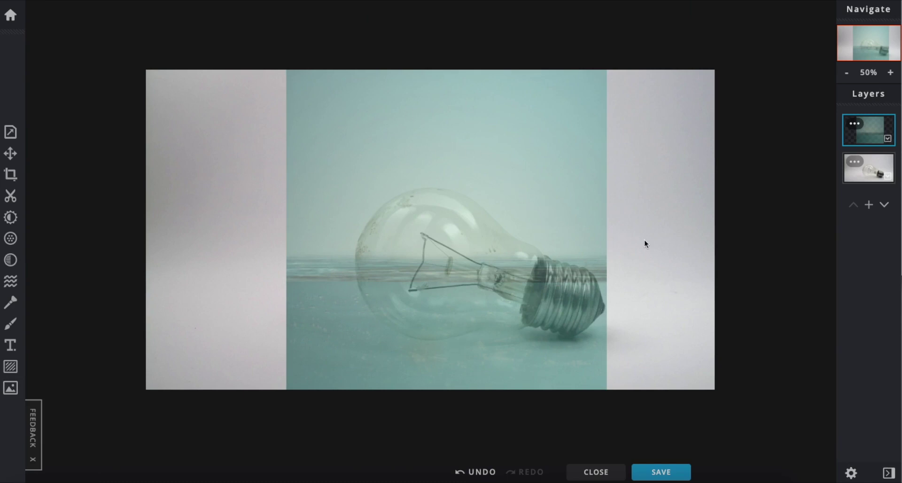
# Roughly cut away the underwater image around the bulb with the Lasso cutout in Remove mode, leaving a loose margin
pyautogui.click(10, 195)
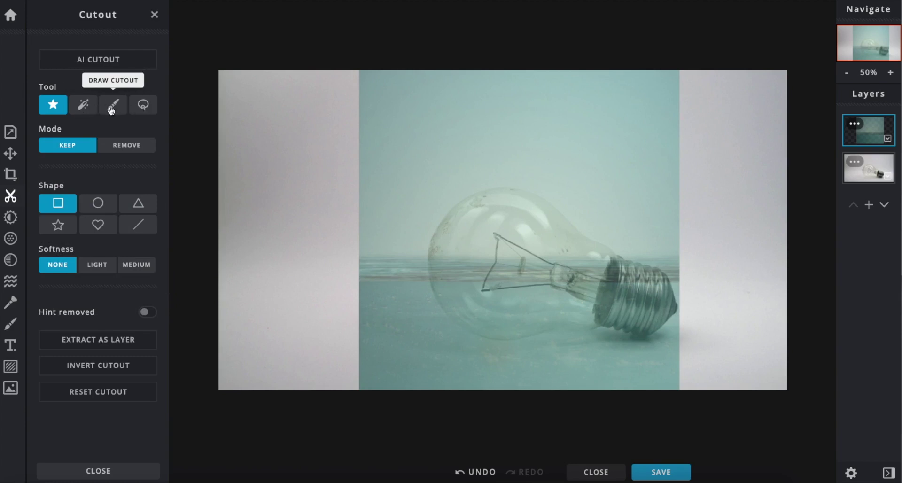
pyautogui.click(141, 107)
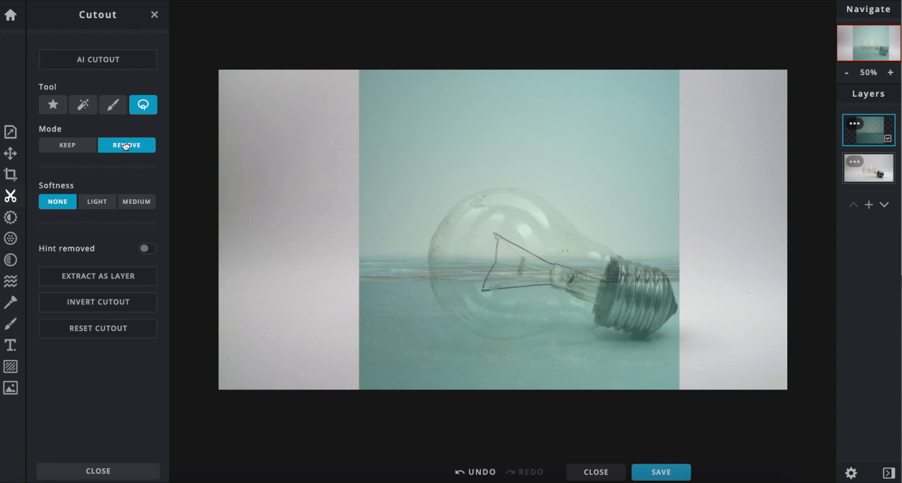
pyautogui.moveTo(347, 84)
pyautogui.mouseDown()
pyautogui.moveTo(486, 136)
pyautogui.moveTo(333, 85)
pyautogui.mouseUp()
pyautogui.moveTo(466, 88)
pyautogui.mouseDown()
pyautogui.moveTo(680, 104)
pyautogui.moveTo(418, 117)
pyautogui.mouseUp()
pyautogui.moveTo(543, 95)
pyautogui.mouseDown()
pyautogui.moveTo(583, 89)
pyautogui.moveTo(574, 137)
pyautogui.moveTo(578, 112)
pyautogui.moveTo(508, 27)
pyautogui.moveTo(288, 87)
pyautogui.mouseUp()
pyautogui.moveTo(488, 146)
pyautogui.mouseDown()
pyautogui.moveTo(411, 203)
pyautogui.moveTo(412, 302)
pyautogui.moveTo(349, 367)
pyautogui.moveTo(357, 136)
pyautogui.mouseUp()
pyautogui.moveTo(423, 172)
pyautogui.mouseDown()
pyautogui.moveTo(467, 161)
pyautogui.moveTo(658, 242)
pyautogui.moveTo(505, 115)
pyautogui.moveTo(389, 161)
pyautogui.mouseUp()
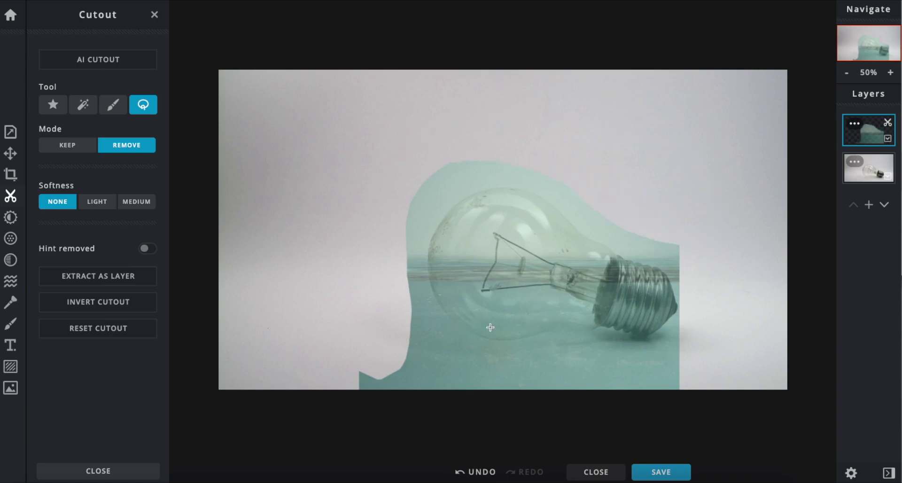
pyautogui.moveTo(374, 313)
pyautogui.mouseDown()
pyautogui.moveTo(692, 407)
pyautogui.moveTo(325, 350)
pyautogui.moveTo(343, 336)
pyautogui.mouseUp()
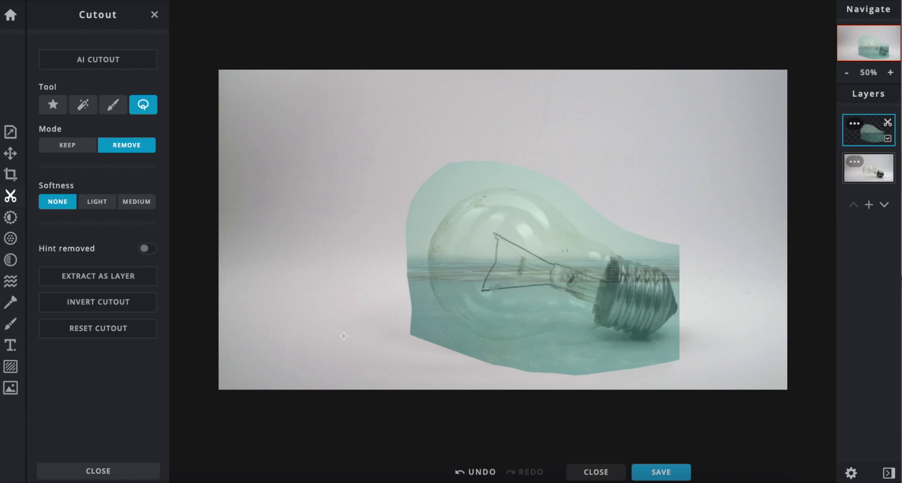
# Move the cut-out underwater layer down and up, and set it back over the bulb slightly further left
pyautogui.click(10, 153)
pyautogui.moveTo(568, 284); pyautogui.dragTo(556, 358)
pyautogui.moveTo(566, 327); pyautogui.dragTo(554, 139)
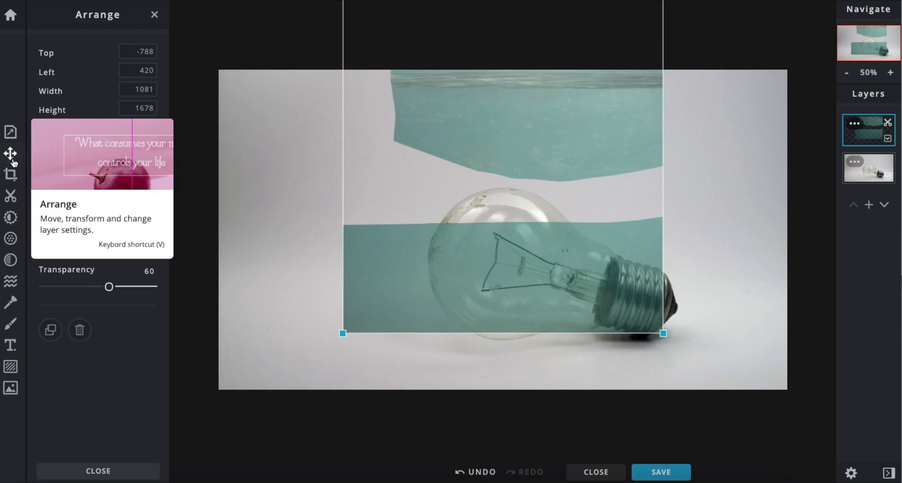
pyautogui.moveTo(532, 113); pyautogui.dragTo(534, 308)
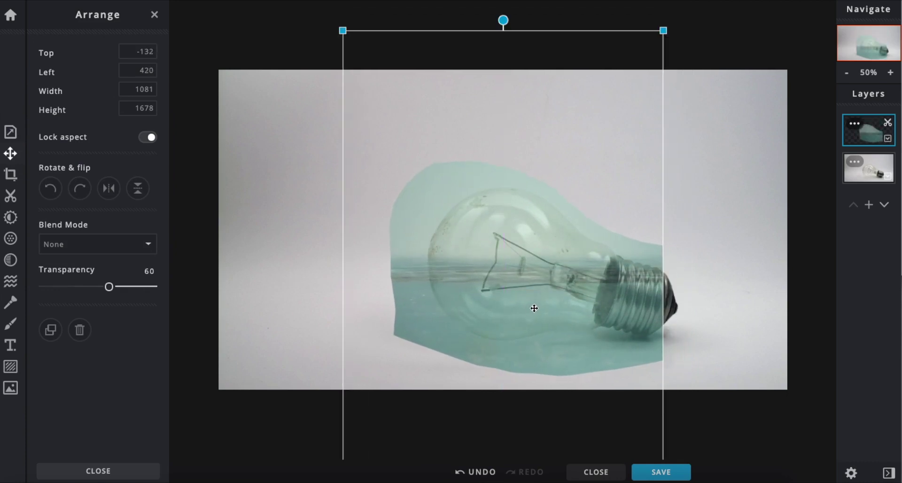
# Trim the underwater layer closely along the bulb's left edge with the Lasso cutout in Remove mode
pyautogui.click(10, 196)
pyautogui.click(143, 104)
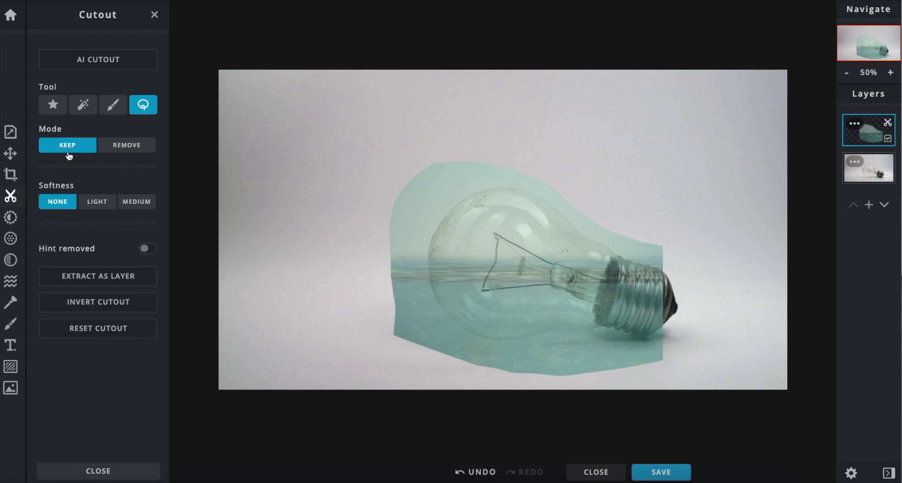
pyautogui.moveTo(617, 259)
pyautogui.mouseDown()
pyautogui.moveTo(532, 193)
pyautogui.moveTo(501, 186)
pyautogui.moveTo(442, 220)
pyautogui.moveTo(427, 259)
pyautogui.moveTo(431, 296)
pyautogui.moveTo(460, 325)
pyautogui.moveTo(532, 338)
pyautogui.moveTo(603, 314)
pyautogui.moveTo(615, 299)
pyautogui.moveTo(616, 256)
pyautogui.mouseUp()
pyautogui.click(125, 146)
pyautogui.click(70, 146)
pyautogui.click(120, 150)
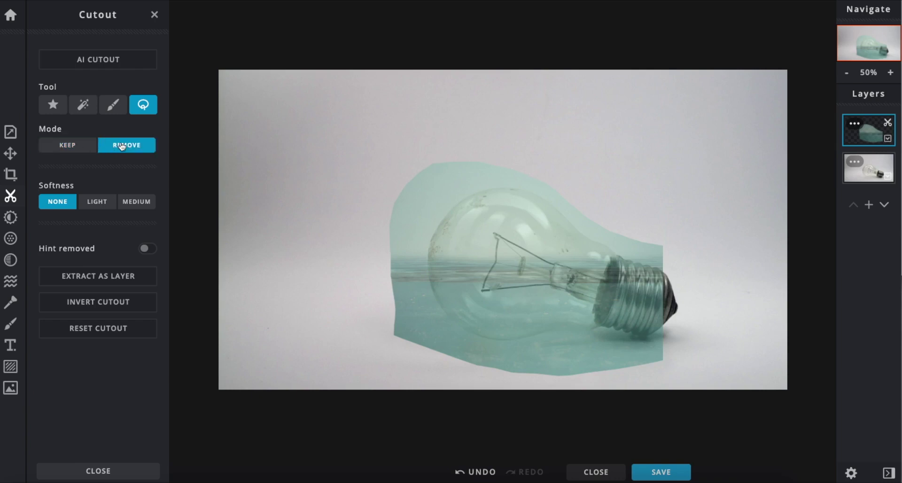
pyautogui.moveTo(500, 188)
pyautogui.mouseDown()
pyautogui.moveTo(462, 200)
pyautogui.moveTo(427, 266)
pyautogui.moveTo(367, 272)
pyautogui.moveTo(412, 134)
pyautogui.moveTo(594, 109)
pyautogui.moveTo(625, 187)
pyautogui.moveTo(503, 186)
pyautogui.mouseUp()
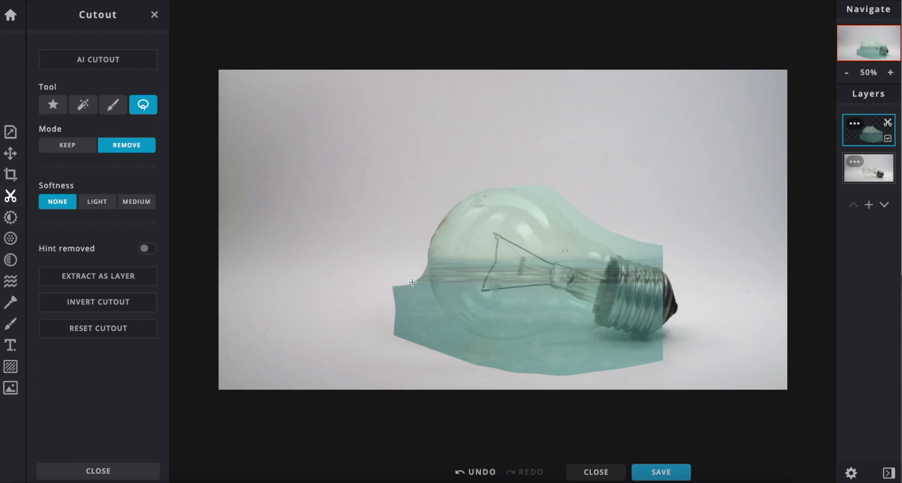
pyautogui.moveTo(427, 263)
pyautogui.mouseDown()
pyautogui.moveTo(464, 344)
pyautogui.moveTo(390, 349)
pyautogui.mouseUp()
# Restore the underwater image along the bulb's upper-left glass edge with the Lasso cutout in Keep mode
pyautogui.click(68, 147)
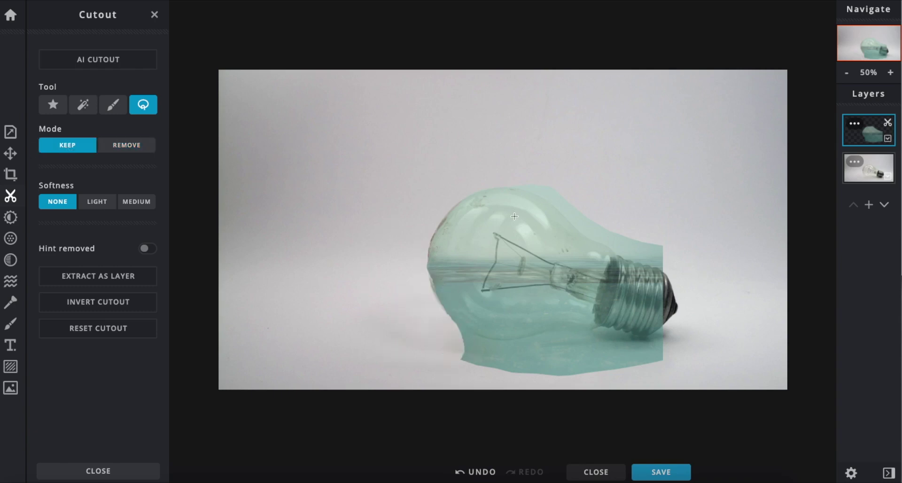
pyautogui.moveTo(510, 190)
pyautogui.mouseDown()
pyautogui.moveTo(502, 185)
pyautogui.moveTo(449, 209)
pyautogui.moveTo(436, 230)
pyautogui.moveTo(471, 245)
pyautogui.mouseUp()
pyautogui.moveTo(484, 194)
pyautogui.mouseDown()
pyautogui.moveTo(452, 207)
pyautogui.moveTo(431, 234)
pyautogui.moveTo(427, 258)
pyautogui.moveTo(431, 286)
pyautogui.moveTo(461, 314)
pyautogui.moveTo(478, 283)
pyautogui.mouseUp()
# Lasso away the underwater image over the metal screw base, below the bulb and beyond its upper-right glass edge
pyautogui.click(123, 147)
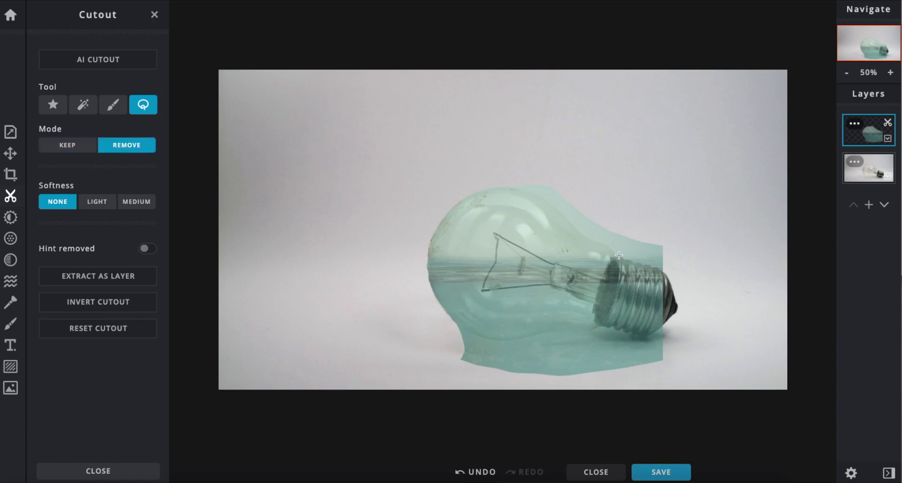
pyautogui.moveTo(609, 215)
pyautogui.mouseDown()
pyautogui.moveTo(619, 284)
pyautogui.moveTo(593, 339)
pyautogui.moveTo(662, 346)
pyautogui.moveTo(703, 285)
pyautogui.moveTo(619, 201)
pyautogui.mouseUp()
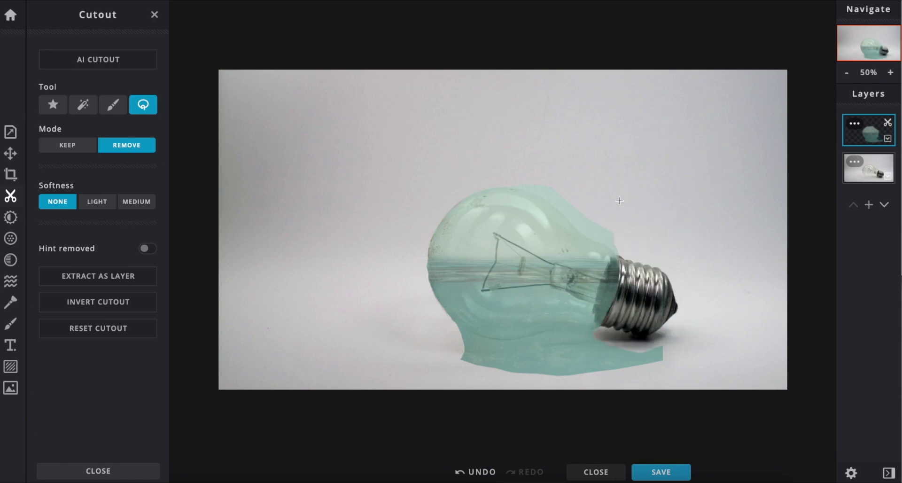
pyautogui.moveTo(612, 318)
pyautogui.mouseDown()
pyautogui.moveTo(505, 339)
pyautogui.moveTo(459, 326)
pyautogui.moveTo(471, 378)
pyautogui.moveTo(686, 336)
pyautogui.moveTo(612, 324)
pyautogui.mouseUp()
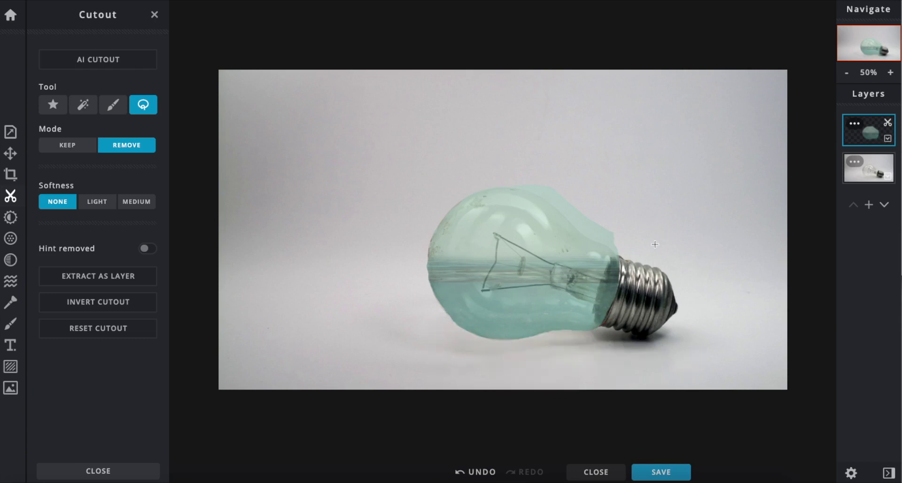
pyautogui.moveTo(624, 261)
pyautogui.mouseDown()
pyautogui.moveTo(522, 187)
pyautogui.moveTo(590, 153)
pyautogui.moveTo(646, 237)
pyautogui.mouseUp()
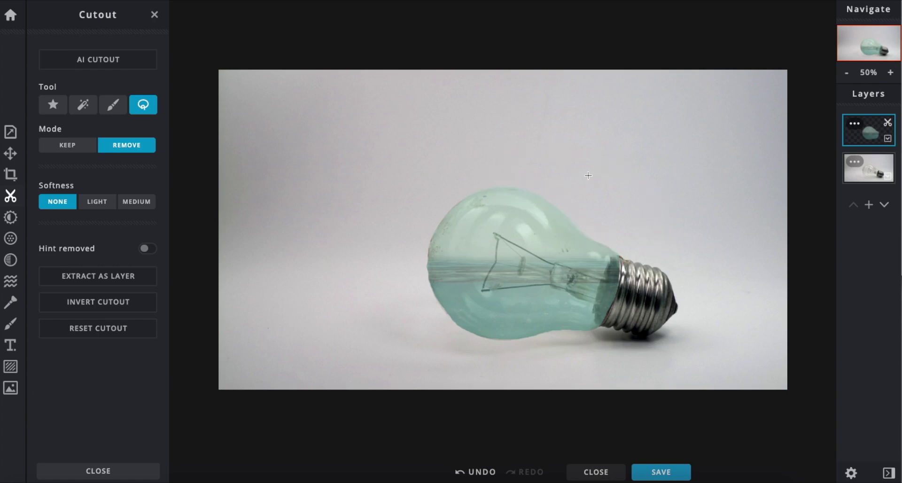
# Trim the remaining underwater overhang along the bulb's upper-right edge, neck and left edge with lasso removals
pyautogui.click(889, 73)
pyautogui.click(890, 73)
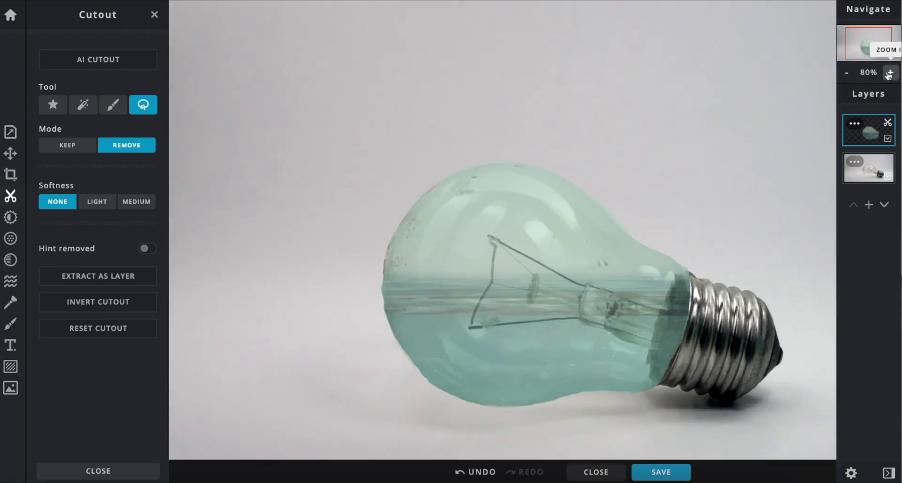
pyautogui.click(889, 74)
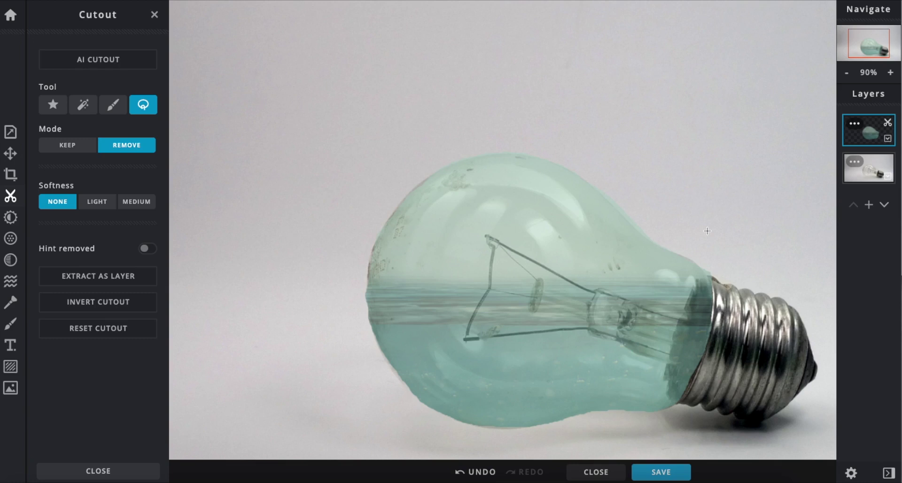
pyautogui.click(889, 74)
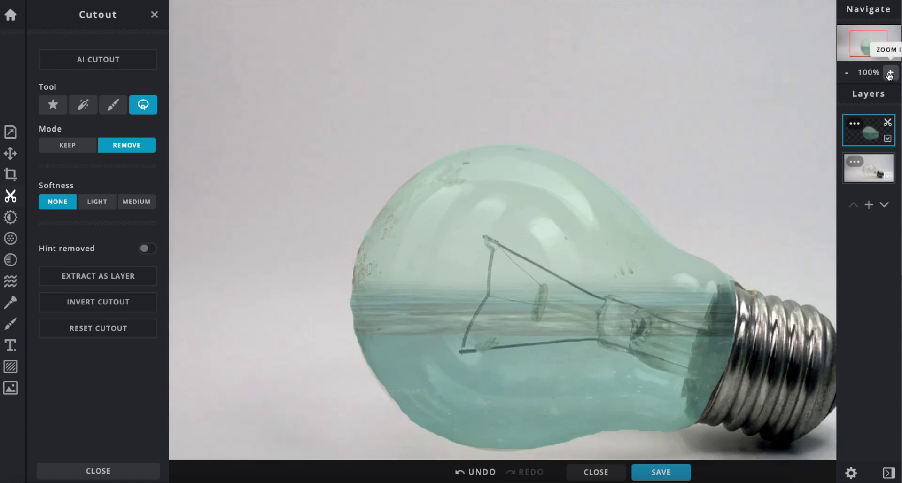
pyautogui.click(889, 74)
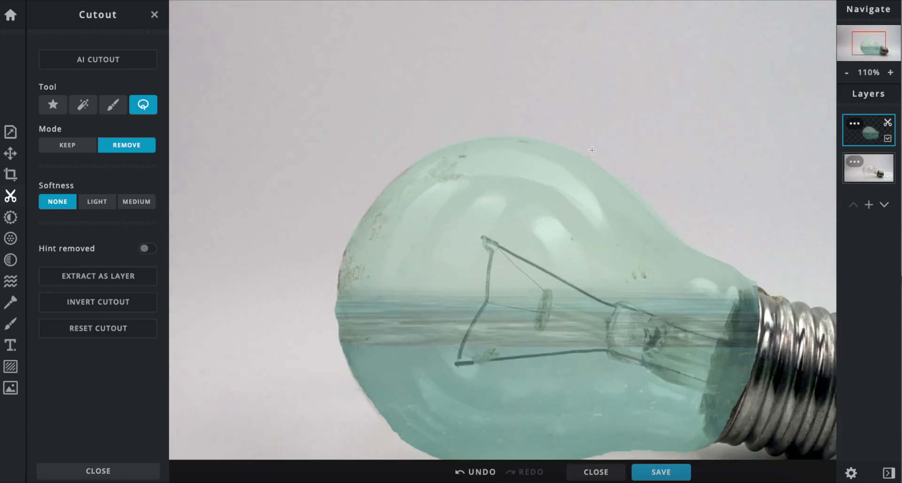
pyautogui.moveTo(596, 153)
pyautogui.mouseDown()
pyautogui.moveTo(687, 246)
pyautogui.moveTo(713, 243)
pyautogui.moveTo(655, 116)
pyautogui.mouseUp()
pyautogui.moveTo(750, 265)
pyautogui.mouseDown()
pyautogui.moveTo(753, 292)
pyautogui.moveTo(753, 245)
pyautogui.mouseUp()
pyautogui.moveTo(334, 266)
pyautogui.mouseDown()
pyautogui.moveTo(344, 367)
pyautogui.moveTo(346, 169)
pyautogui.mouseUp()
# Paint the underwater image back along the bulb's left edge with a 40 px cutout brush in Keep mode
pyautogui.click(111, 108)
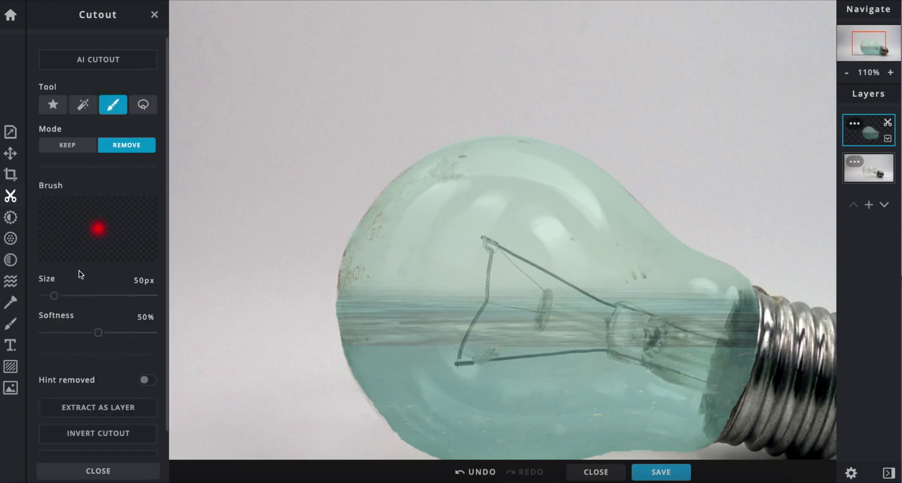
pyautogui.moveTo(60, 298)
pyautogui.mouseDown()
pyautogui.moveTo(71, 298)
pyautogui.moveTo(52, 295)
pyautogui.mouseUp()
pyautogui.click(73, 145)
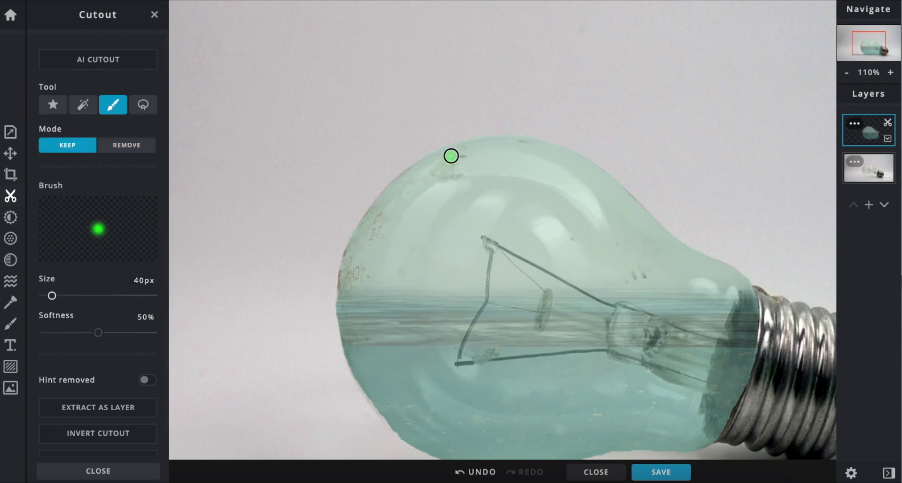
pyautogui.moveTo(382, 202)
pyautogui.mouseDown()
pyautogui.moveTo(349, 265)
pyautogui.moveTo(346, 318)
pyautogui.mouseUp()
pyautogui.moveTo(358, 243)
pyautogui.mouseDown()
pyautogui.moveTo(342, 273)
pyautogui.moveTo(345, 325)
pyautogui.mouseUp()
pyautogui.moveTo(352, 254)
pyautogui.mouseDown()
pyautogui.moveTo(381, 205)
pyautogui.moveTo(348, 226)
pyautogui.moveTo(340, 245)
pyautogui.moveTo(329, 286)
pyautogui.moveTo(330, 347)
pyautogui.mouseUp()
# Paint back the missing underwater areas along the bulb's lower-left edge with the cutout brush in Keep mode
pyautogui.click(135, 148)
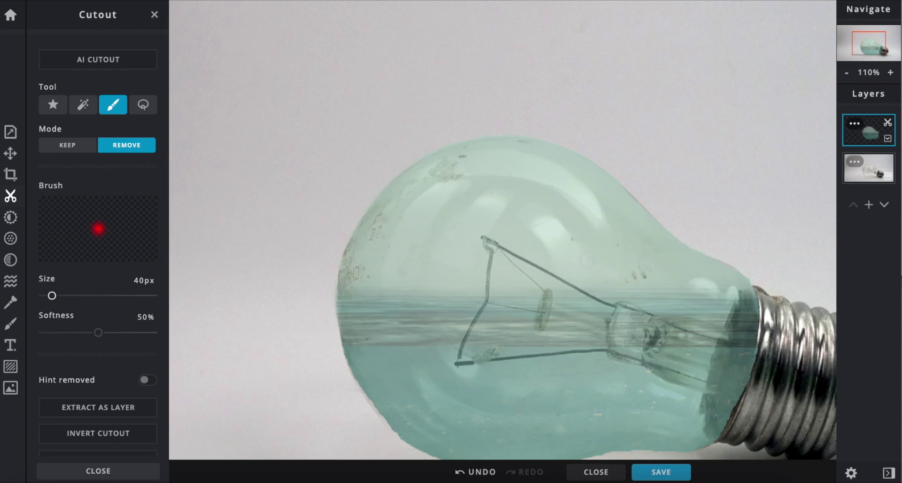
pyautogui.moveTo(632, 297); pyautogui.dragTo(516, 131)
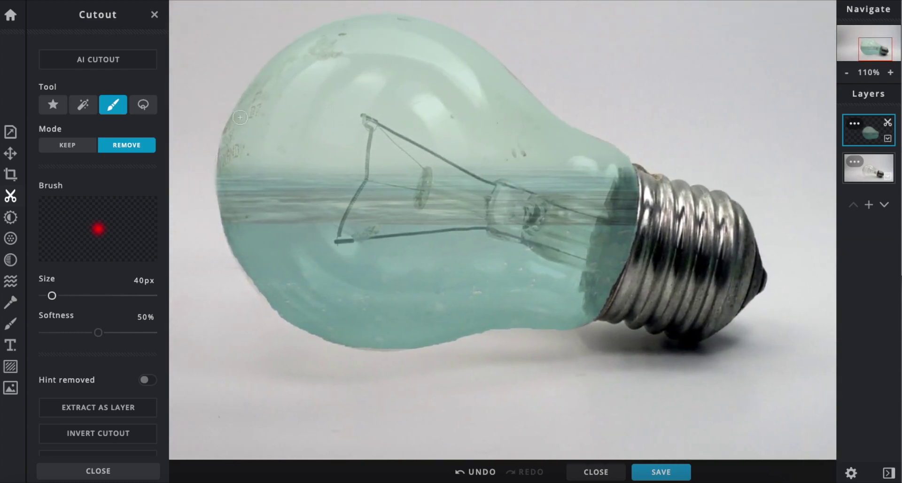
pyautogui.click(77, 146)
pyautogui.moveTo(238, 121)
pyautogui.mouseDown()
pyautogui.moveTo(223, 155)
pyautogui.moveTo(232, 232)
pyautogui.moveTo(270, 292)
pyautogui.mouseUp()
pyautogui.moveTo(245, 107)
pyautogui.mouseDown()
pyautogui.moveTo(225, 195)
pyautogui.moveTo(236, 240)
pyautogui.moveTo(285, 308)
pyautogui.mouseUp()
pyautogui.moveTo(228, 193)
pyautogui.mouseDown()
pyautogui.moveTo(246, 261)
pyautogui.moveTo(305, 323)
pyautogui.mouseUp()
pyautogui.moveTo(375, 299); pyautogui.dragTo(352, 298)
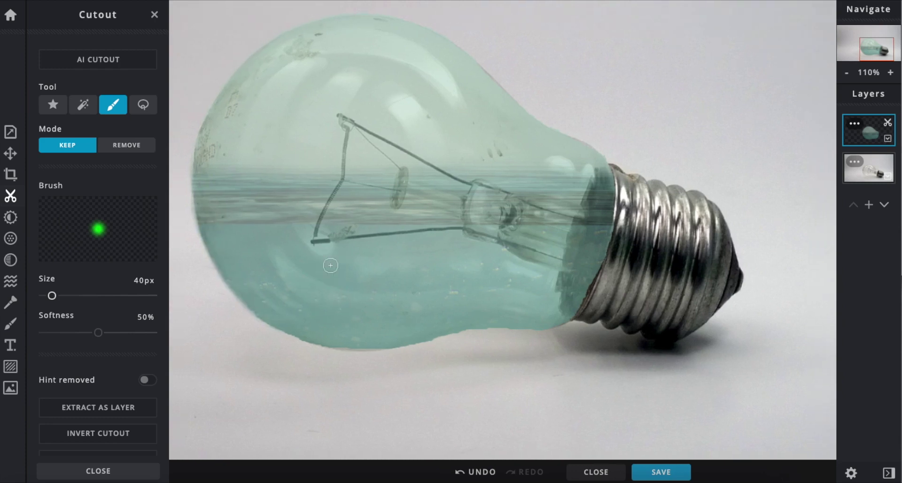
# Restore the underwater image along the bulb's underside and where the glass meets the metal base
pyautogui.moveTo(256, 308)
pyautogui.mouseDown()
pyautogui.moveTo(282, 326)
pyautogui.moveTo(362, 341)
pyautogui.moveTo(451, 321)
pyautogui.moveTo(554, 315)
pyautogui.moveTo(578, 298)
pyautogui.mouseUp()
pyautogui.moveTo(602, 246); pyautogui.dragTo(568, 311)
pyautogui.moveTo(601, 229); pyautogui.dragTo(576, 302)
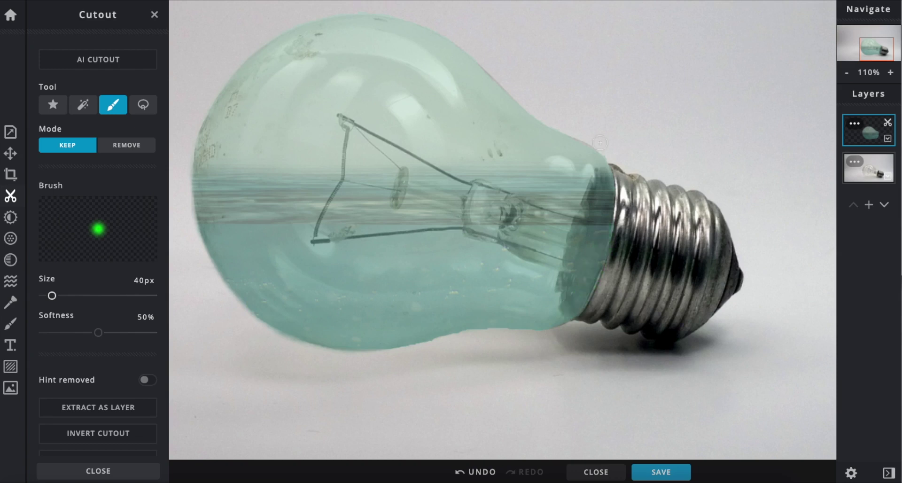
pyautogui.moveTo(600, 177)
pyautogui.mouseDown()
pyautogui.moveTo(598, 247)
pyautogui.moveTo(604, 171)
pyautogui.mouseUp()
pyautogui.moveTo(592, 159); pyautogui.dragTo(596, 162)
# Brush away underwater overspill along the bulb's upper-right edge and the rim of the metal base in Remove mode
pyautogui.click(124, 147)
pyautogui.moveTo(450, 26)
pyautogui.mouseDown()
pyautogui.moveTo(538, 112)
pyautogui.moveTo(604, 145)
pyautogui.moveTo(624, 174)
pyautogui.mouseUp()
pyautogui.moveTo(580, 126); pyautogui.dragTo(615, 178)
pyautogui.moveTo(593, 133)
pyautogui.mouseDown()
pyautogui.moveTo(623, 182)
pyautogui.moveTo(596, 302)
pyautogui.mouseUp()
pyautogui.moveTo(632, 151)
pyautogui.mouseDown()
pyautogui.moveTo(608, 274)
pyautogui.moveTo(586, 307)
pyautogui.mouseUp()
pyautogui.moveTo(631, 247); pyautogui.dragTo(582, 336)
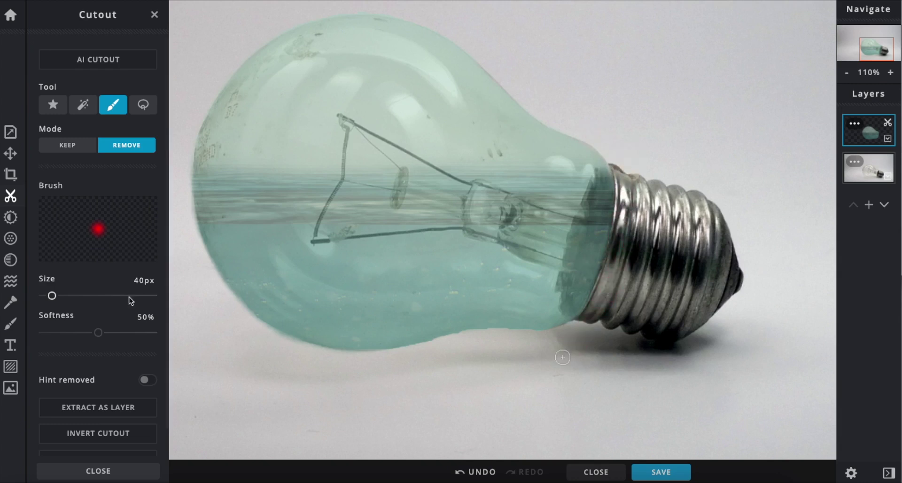
# Set the cutout brush softness to 65% and erase overspill along the bulb's underside and base rim
pyautogui.moveTo(98, 333); pyautogui.dragTo(113, 332)
pyautogui.moveTo(589, 314)
pyautogui.mouseDown()
pyautogui.moveTo(559, 334)
pyautogui.moveTo(471, 337)
pyautogui.moveTo(404, 353)
pyautogui.mouseUp()
pyautogui.moveTo(350, 357)
pyautogui.mouseDown()
pyautogui.moveTo(394, 357)
pyautogui.moveTo(471, 338)
pyautogui.moveTo(545, 339)
pyautogui.moveTo(591, 323)
pyautogui.moveTo(531, 339)
pyautogui.moveTo(472, 336)
pyautogui.moveTo(369, 363)
pyautogui.mouseUp()
pyautogui.moveTo(399, 357); pyautogui.dragTo(577, 325)
pyautogui.moveTo(614, 148); pyautogui.dragTo(628, 233)
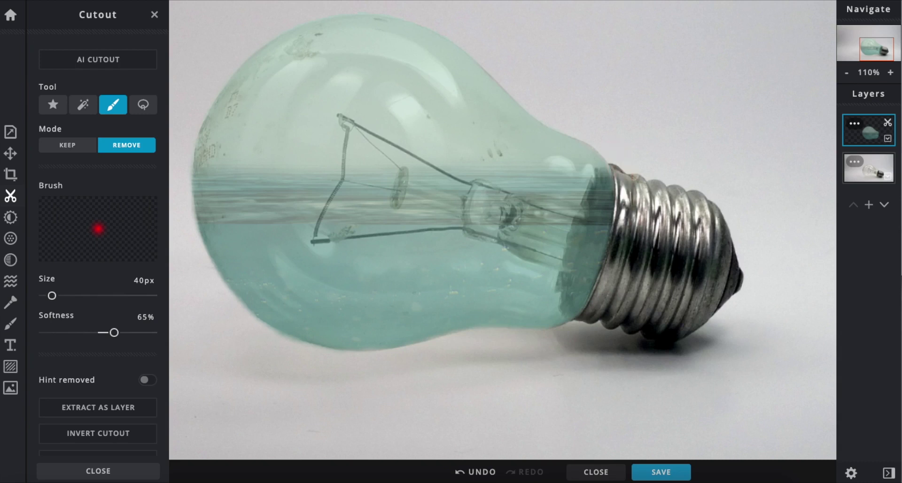
# Soften the rest of the cutout outline by erasing overspill around the bulb's top, left and lower edges
pyautogui.moveTo(497, 25); pyautogui.dragTo(592, 98)
pyautogui.moveTo(443, 59); pyautogui.dragTo(402, 65)
pyautogui.moveTo(305, 98)
pyautogui.mouseDown()
pyautogui.moveTo(340, 78)
pyautogui.moveTo(454, 61)
pyautogui.moveTo(416, 60)
pyautogui.moveTo(316, 96)
pyautogui.moveTo(252, 177)
pyautogui.moveTo(234, 303)
pyautogui.mouseUp()
pyautogui.moveTo(277, 133)
pyautogui.mouseDown()
pyautogui.moveTo(246, 209)
pyautogui.moveTo(244, 257)
pyautogui.moveTo(288, 205)
pyautogui.moveTo(302, 204)
pyautogui.mouseUp()
pyautogui.moveTo(260, 138)
pyautogui.mouseDown()
pyautogui.moveTo(271, 246)
pyautogui.moveTo(260, 154)
pyautogui.moveTo(263, 212)
pyautogui.moveTo(260, 144)
pyautogui.moveTo(286, 287)
pyautogui.mouseUp()
pyautogui.moveTo(265, 236); pyautogui.dragTo(361, 348)
pyautogui.moveTo(295, 289)
pyautogui.mouseDown()
pyautogui.moveTo(316, 314)
pyautogui.moveTo(410, 371)
pyautogui.mouseUp()
pyautogui.moveTo(316, 320)
pyautogui.mouseDown()
pyautogui.moveTo(404, 358)
pyautogui.moveTo(579, 339)
pyautogui.mouseUp()
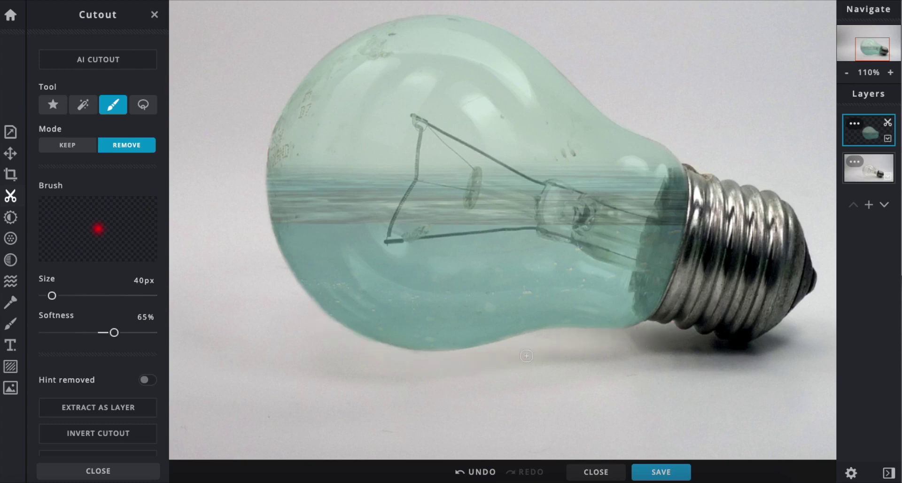
# Set the transparency value of the underwater layer to 78
pyautogui.scroll(-3, 575, 377)
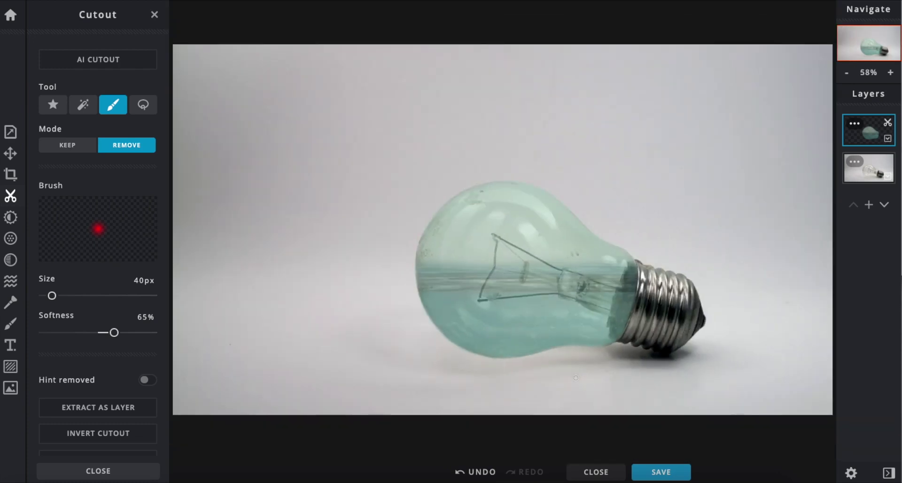
pyautogui.click(855, 124)
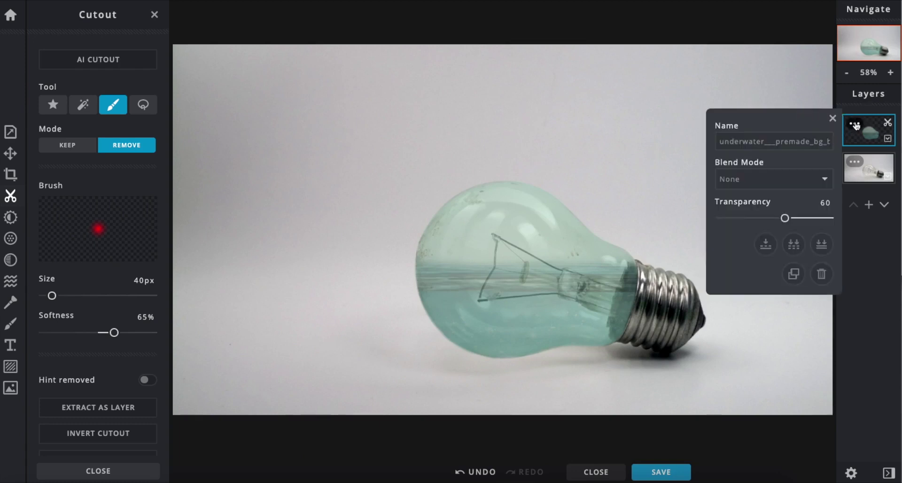
pyautogui.moveTo(783, 218); pyautogui.dragTo(805, 218)
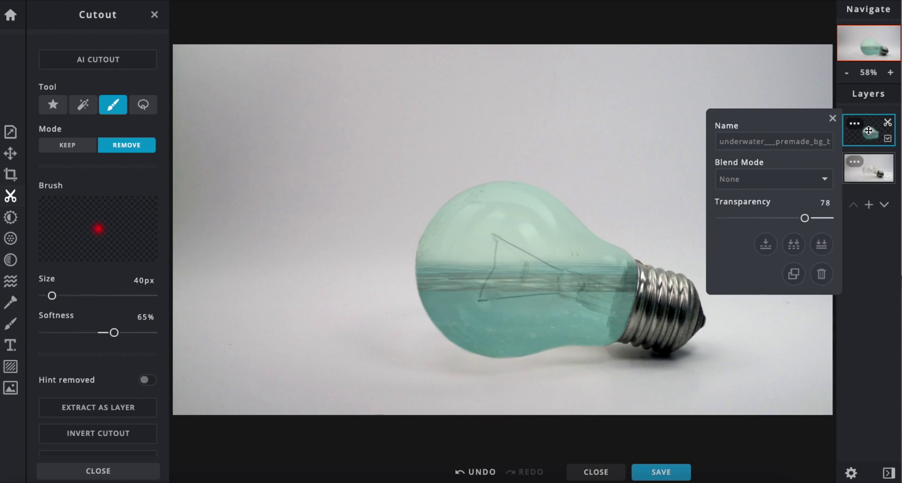
# Erase the band of underwater-image sky just above the waterline across the bulb in Remove mode
pyautogui.click(374, 163)
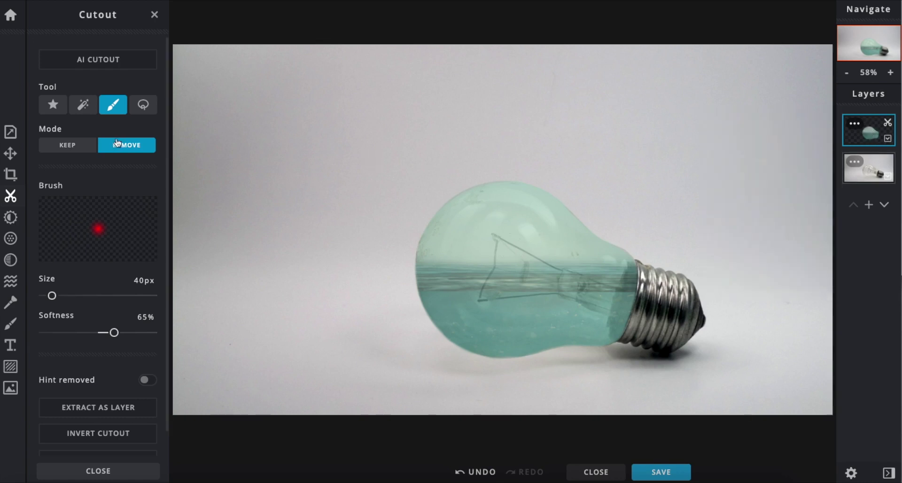
pyautogui.moveTo(395, 260); pyautogui.dragTo(648, 254)
pyautogui.moveTo(391, 259)
pyautogui.mouseDown()
pyautogui.moveTo(657, 256)
pyautogui.moveTo(366, 259)
pyautogui.moveTo(645, 244)
pyautogui.mouseUp()
pyautogui.moveTo(625, 244)
pyautogui.mouseDown()
pyautogui.moveTo(380, 245)
pyautogui.moveTo(635, 240)
pyautogui.mouseUp()
pyautogui.moveTo(637, 238); pyautogui.dragTo(383, 234)
# Set the cutout brush size to 221 px and erase the remaining tinted sky from the bulb's upper half
pyautogui.click(75, 296)
pyautogui.moveTo(77, 298); pyautogui.dragTo(91, 296)
pyautogui.moveTo(416, 230)
pyautogui.mouseDown()
pyautogui.moveTo(584, 223)
pyautogui.moveTo(531, 193)
pyautogui.moveTo(440, 178)
pyautogui.mouseUp()
pyautogui.moveTo(390, 246)
pyautogui.mouseDown()
pyautogui.moveTo(444, 233)
pyautogui.moveTo(597, 232)
pyautogui.moveTo(609, 208)
pyautogui.moveTo(320, 208)
pyautogui.mouseUp()
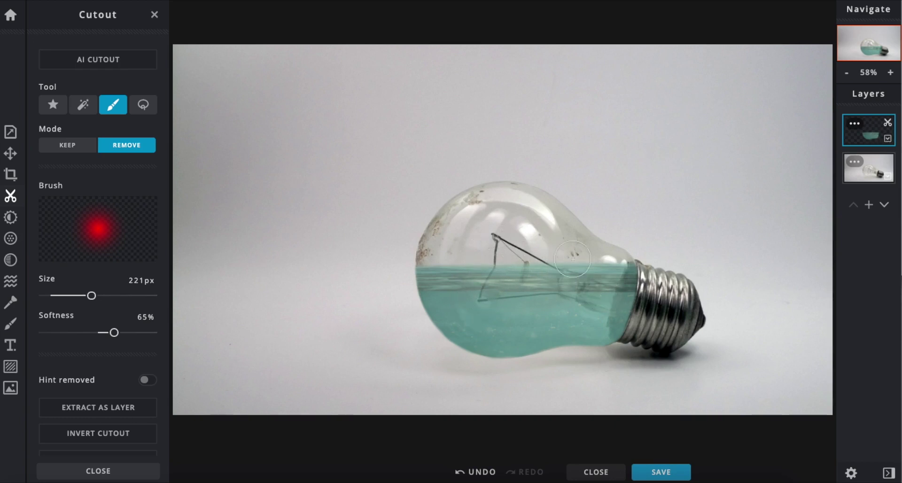
# Hide the underwater layer and select the light bulb layer
pyautogui.click(887, 141)
pyautogui.click(887, 141)
pyautogui.click(886, 139)
pyautogui.click(887, 139)
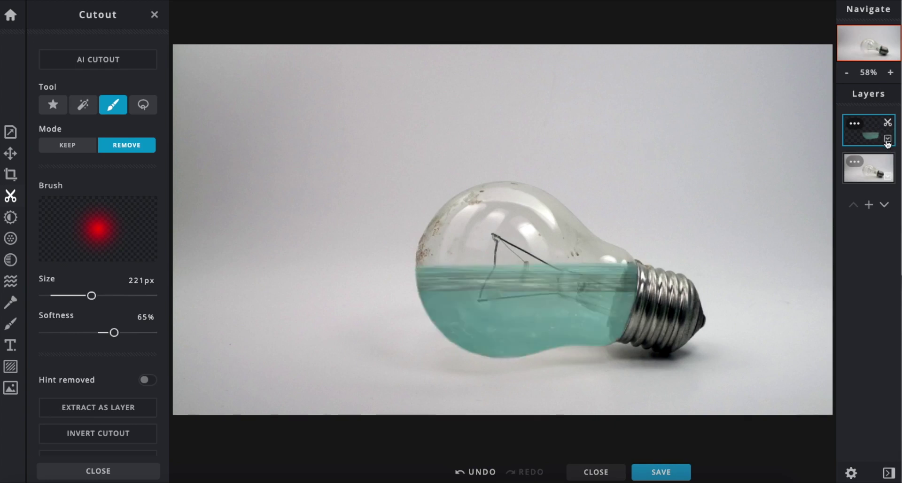
pyautogui.click(887, 139)
pyautogui.click(887, 139)
pyautogui.click(887, 139)
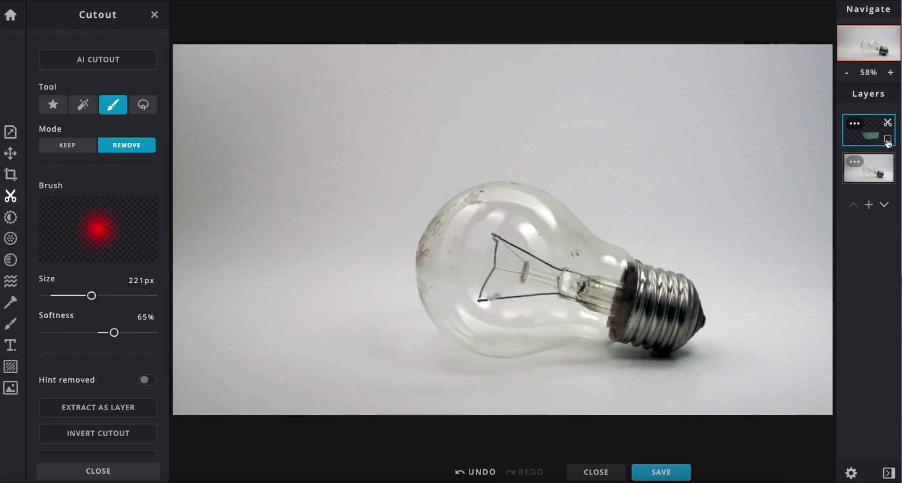
pyautogui.click(886, 139)
pyautogui.click(887, 139)
pyautogui.click(865, 173)
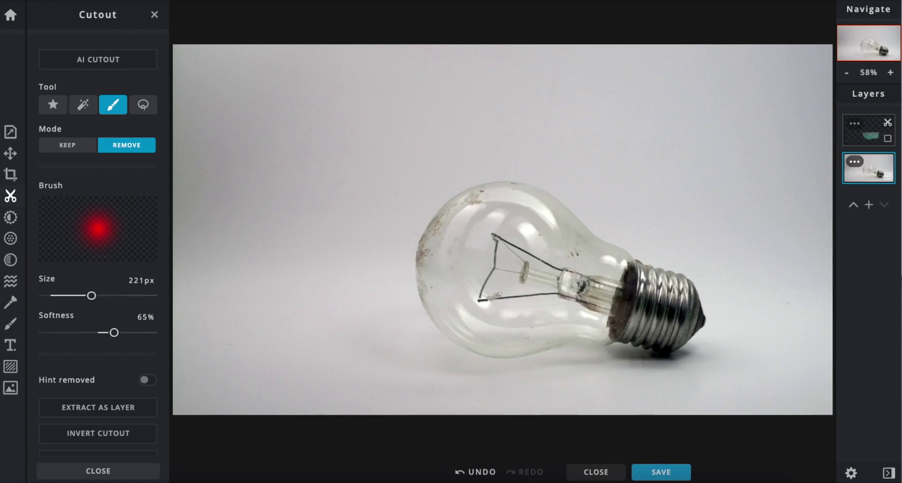
# Sample the glass colour #CDCDCB for the Draw brush and paint over the filament's upper corner inside the bulb
pyautogui.scroll(2, 566, 259)
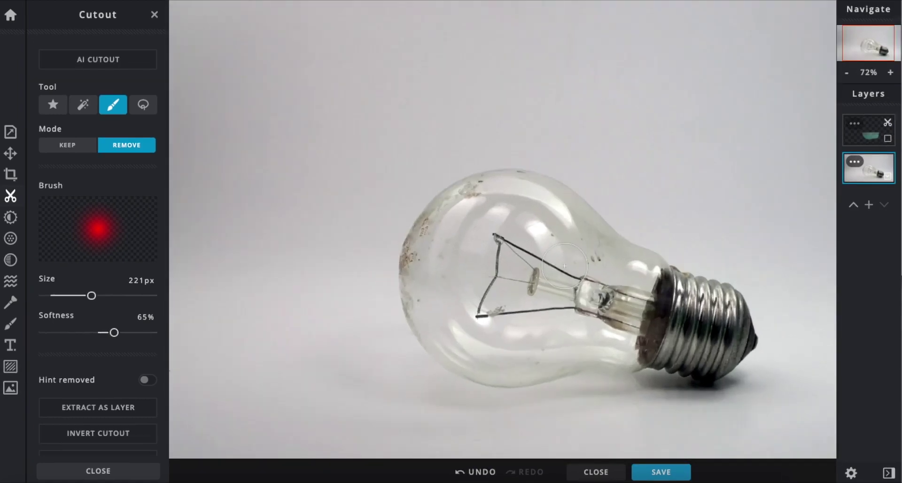
pyautogui.scroll(-2, 570, 269)
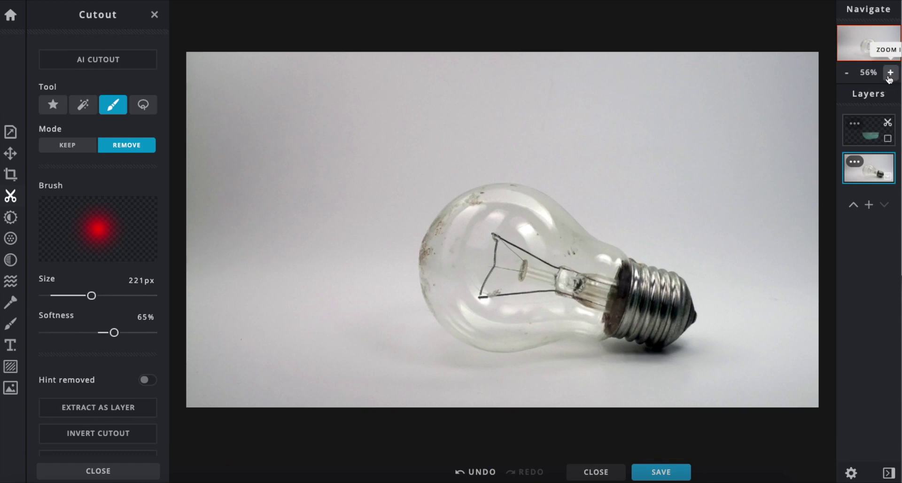
pyautogui.click(889, 74)
pyautogui.click(888, 74)
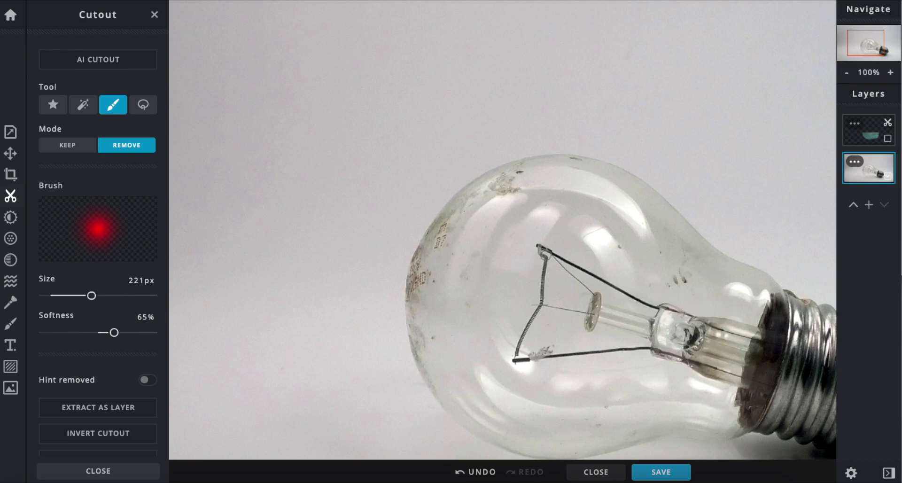
pyautogui.click(9, 325)
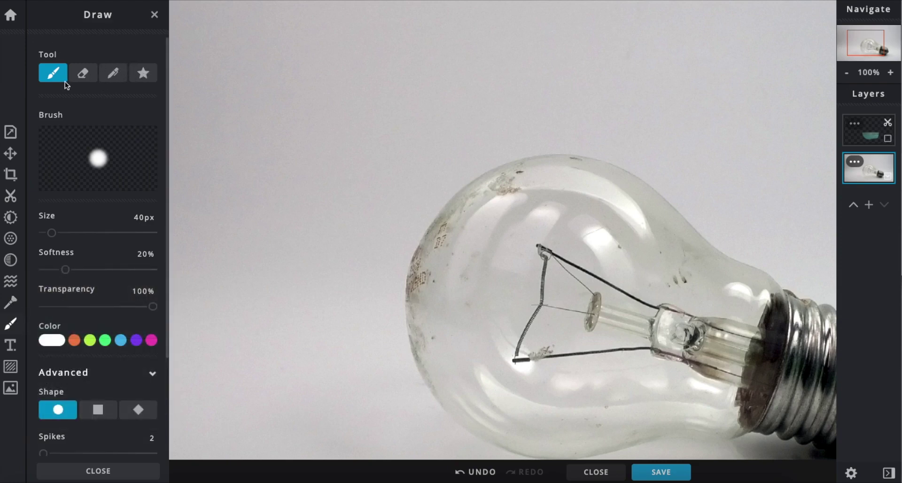
pyautogui.click(10, 304)
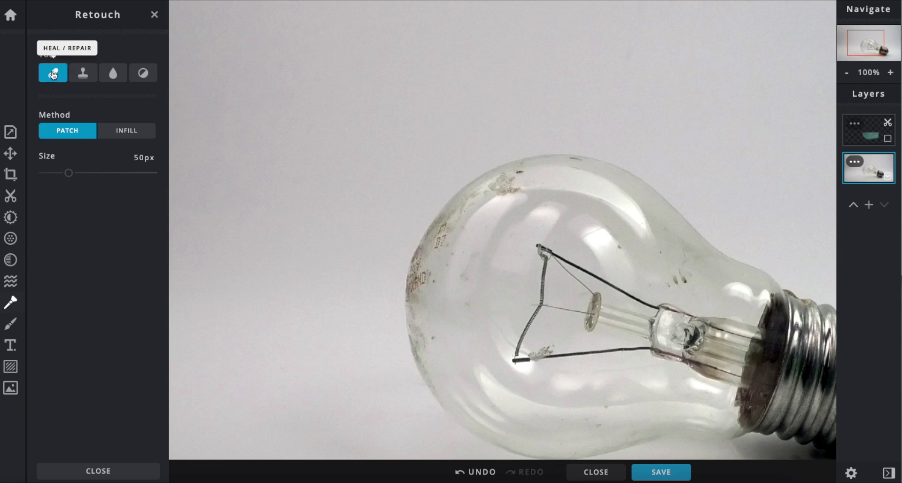
pyautogui.click(10, 323)
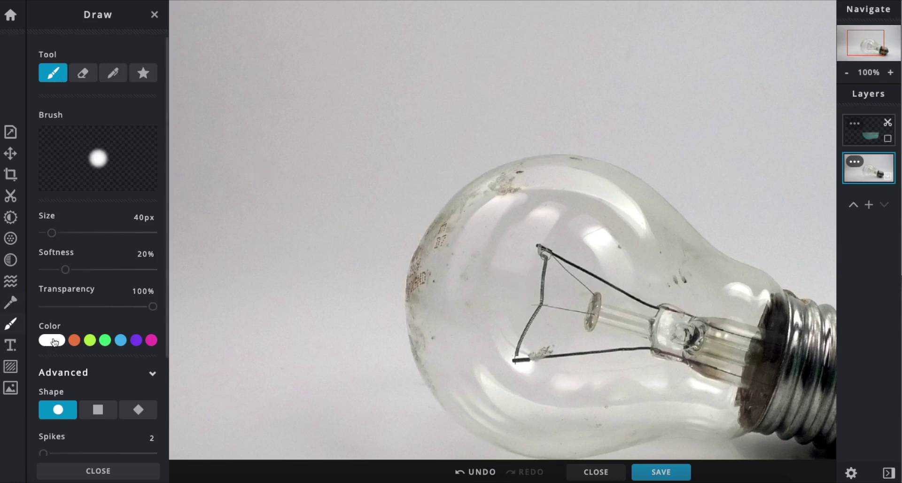
pyautogui.click(52, 339)
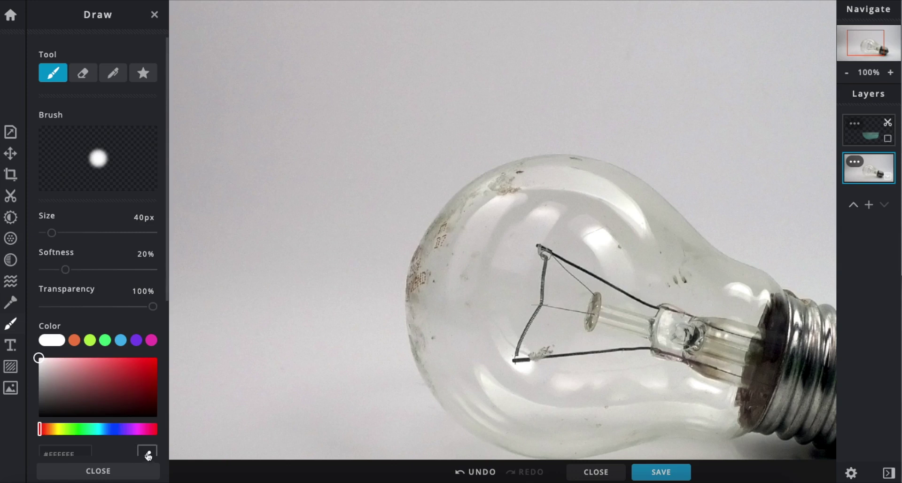
pyautogui.scroll(-2, 167, 284)
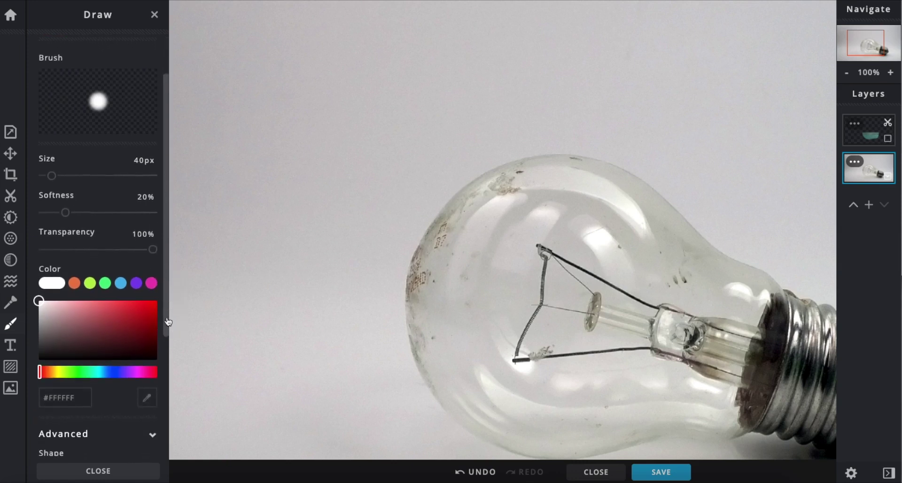
pyautogui.click(511, 301)
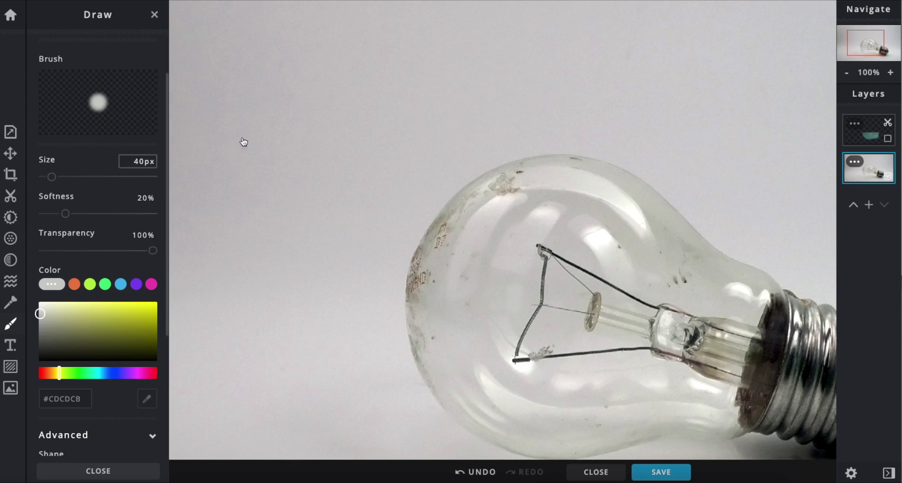
pyautogui.moveTo(544, 273)
pyautogui.mouseDown()
pyautogui.moveTo(540, 301)
pyautogui.moveTo(548, 250)
pyautogui.moveTo(543, 267)
pyautogui.moveTo(566, 264)
pyautogui.mouseUp()
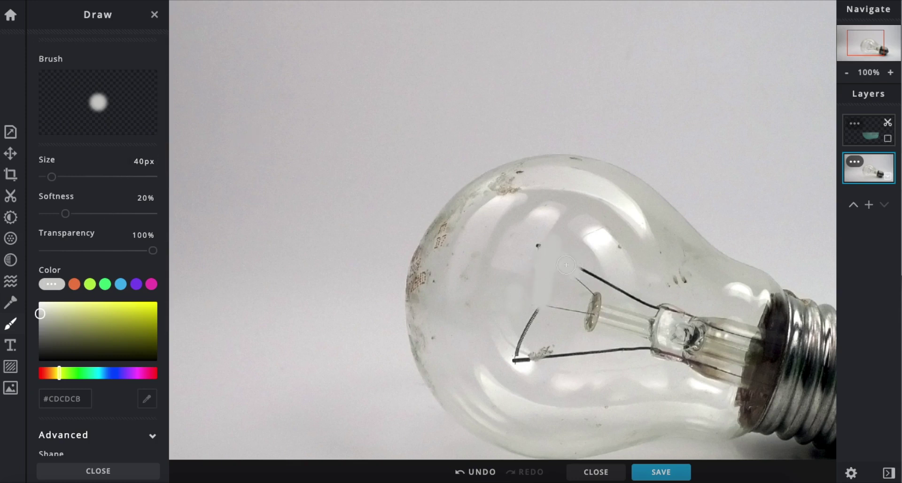
# Sample the glass colour #C5C4C2 and paint over the filament's left wire and its leftover upper tip
pyautogui.click(147, 399)
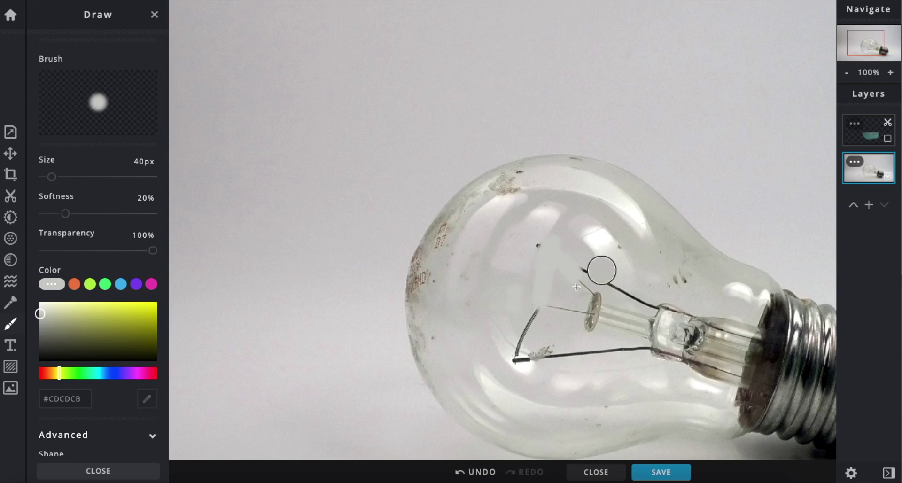
pyautogui.click(564, 274)
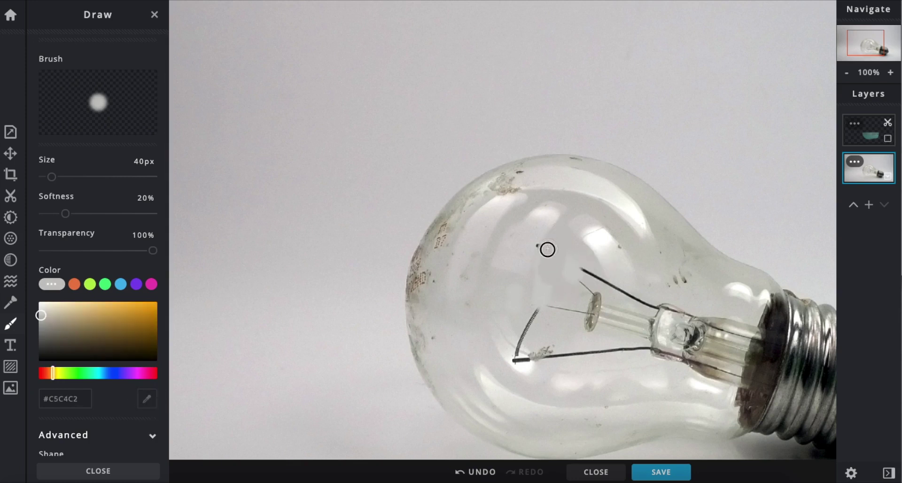
pyautogui.moveTo(542, 246)
pyautogui.mouseDown()
pyautogui.moveTo(540, 307)
pyautogui.moveTo(517, 285)
pyautogui.moveTo(522, 340)
pyautogui.moveTo(625, 296)
pyautogui.moveTo(551, 350)
pyautogui.mouseUp()
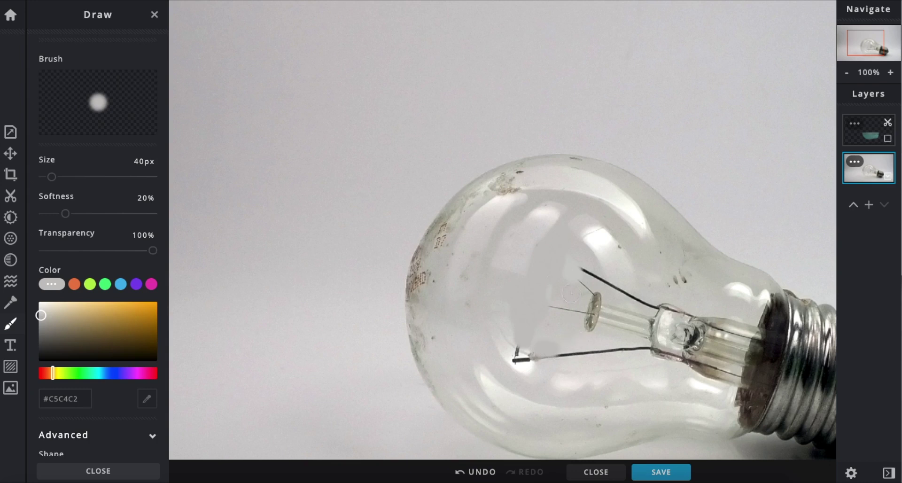
# Paint over the lower filament wire and the glass stem up to the metal base using sampled colours #D4D5D0 and #CECECC
pyautogui.click(146, 403)
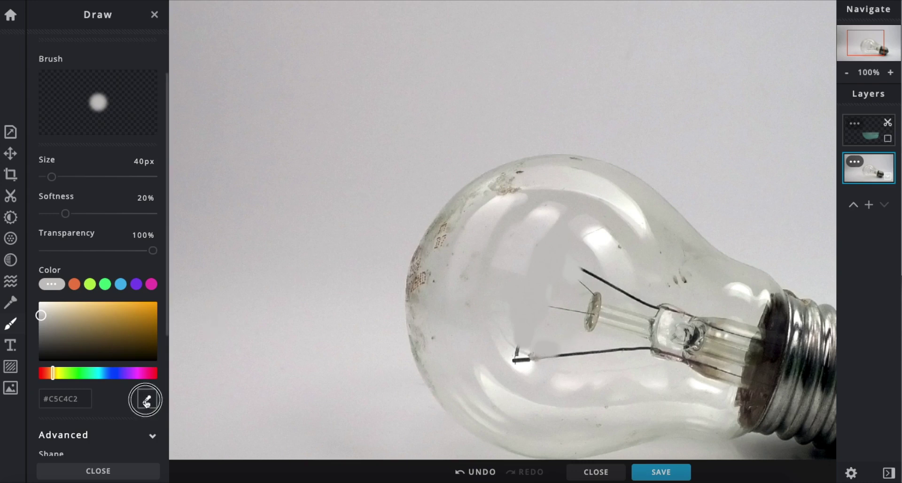
pyautogui.click(615, 338)
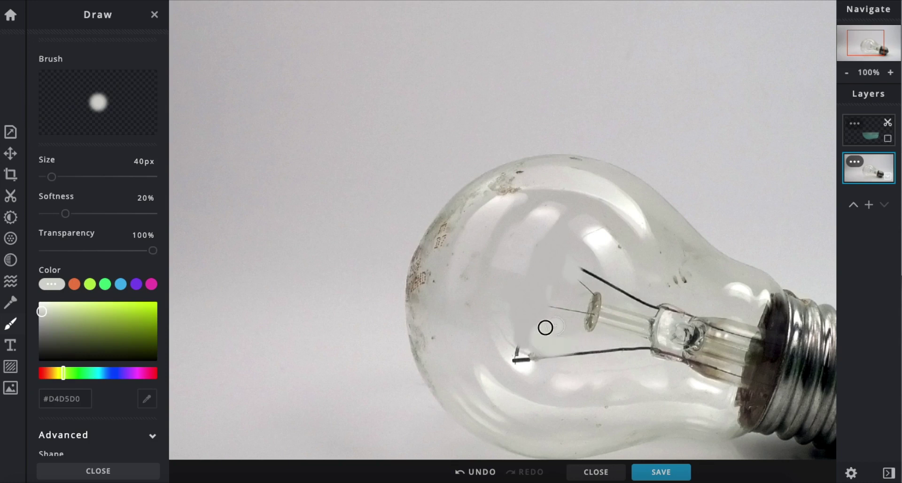
pyautogui.moveTo(566, 349)
pyautogui.mouseDown()
pyautogui.moveTo(636, 344)
pyautogui.moveTo(617, 347)
pyautogui.moveTo(671, 354)
pyautogui.moveTo(682, 344)
pyautogui.moveTo(653, 329)
pyautogui.moveTo(622, 332)
pyautogui.moveTo(606, 309)
pyautogui.moveTo(596, 313)
pyautogui.moveTo(595, 293)
pyautogui.moveTo(582, 286)
pyautogui.moveTo(583, 300)
pyautogui.moveTo(553, 307)
pyautogui.moveTo(593, 329)
pyautogui.moveTo(630, 299)
pyautogui.moveTo(672, 314)
pyautogui.mouseUp()
pyautogui.click(147, 398)
pyautogui.click(705, 303)
pyautogui.moveTo(700, 315)
pyautogui.mouseDown()
pyautogui.moveTo(689, 341)
pyautogui.moveTo(704, 345)
pyautogui.moveTo(729, 323)
pyautogui.moveTo(739, 335)
pyautogui.moveTo(748, 327)
pyautogui.moveTo(730, 384)
pyautogui.moveTo(693, 373)
pyautogui.moveTo(727, 356)
pyautogui.moveTo(685, 355)
pyautogui.moveTo(681, 280)
pyautogui.mouseUp()
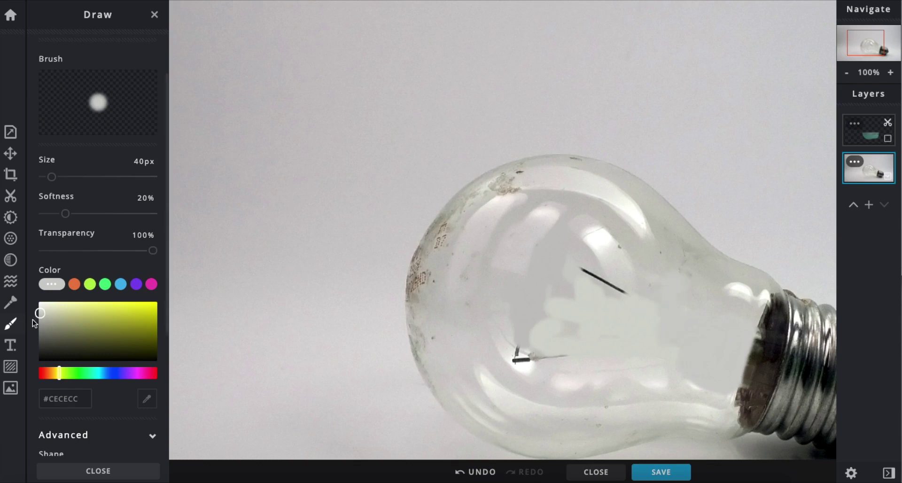
# Cover the filament's lower-left remnants with sampled colour #C5C4C2 and blend the patch in the bulb's centre with #C6C3C1
pyautogui.click(143, 401)
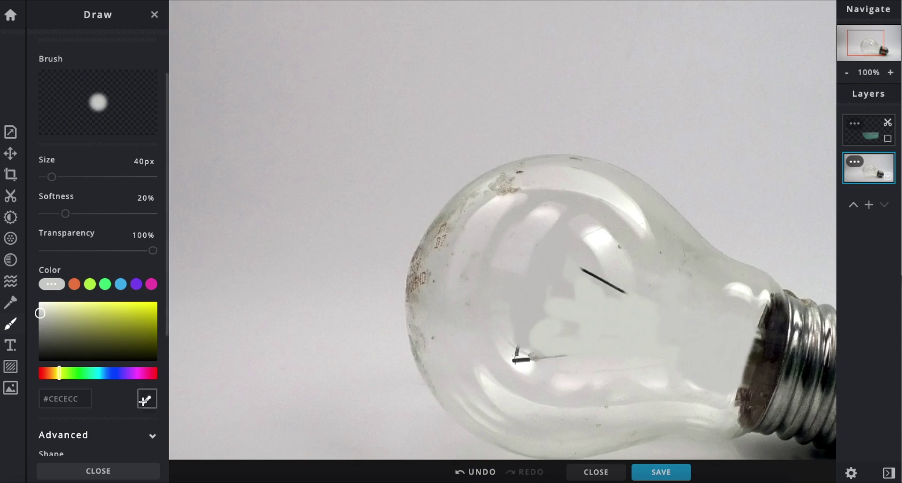
pyautogui.click(539, 303)
pyautogui.moveTo(520, 362)
pyautogui.mouseDown()
pyautogui.moveTo(520, 342)
pyautogui.moveTo(564, 366)
pyautogui.moveTo(554, 356)
pyautogui.moveTo(599, 318)
pyautogui.mouseUp()
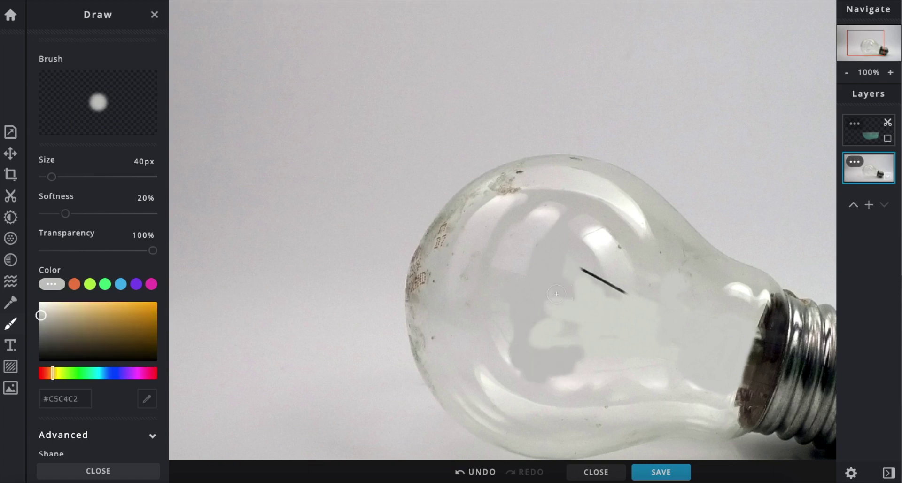
pyautogui.click(147, 399)
pyautogui.click(567, 262)
pyautogui.moveTo(567, 306)
pyautogui.mouseDown()
pyautogui.moveTo(553, 292)
pyautogui.moveTo(559, 312)
pyautogui.moveTo(552, 324)
pyautogui.moveTo(563, 300)
pyautogui.mouseUp()
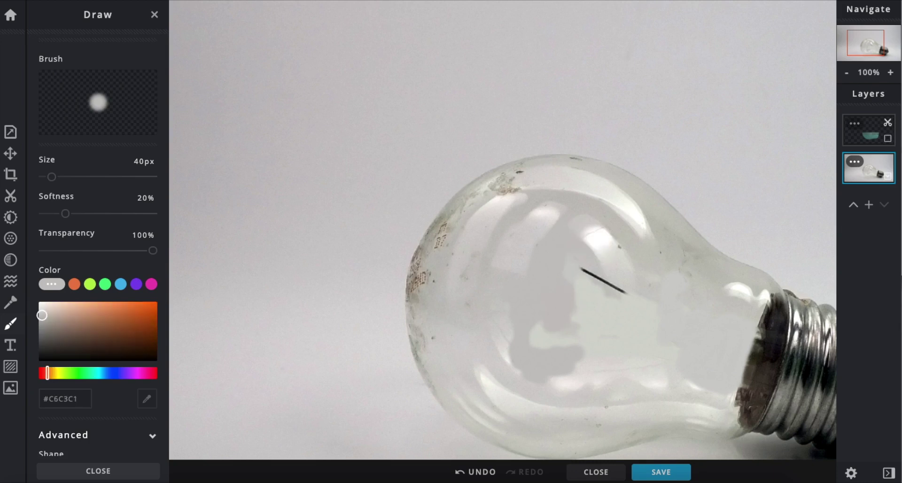
# Set the brush to 70% transparency and 43% softness, and cover the last filament piece and uneven central patches with sampled colour #C4C4C2
pyautogui.moveTo(152, 251); pyautogui.dragTo(120, 251)
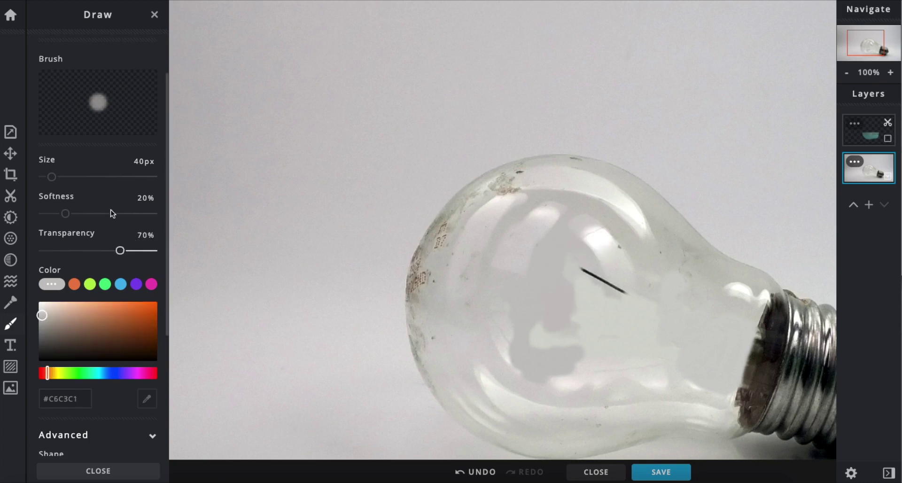
pyautogui.moveTo(69, 216); pyautogui.dragTo(90, 214)
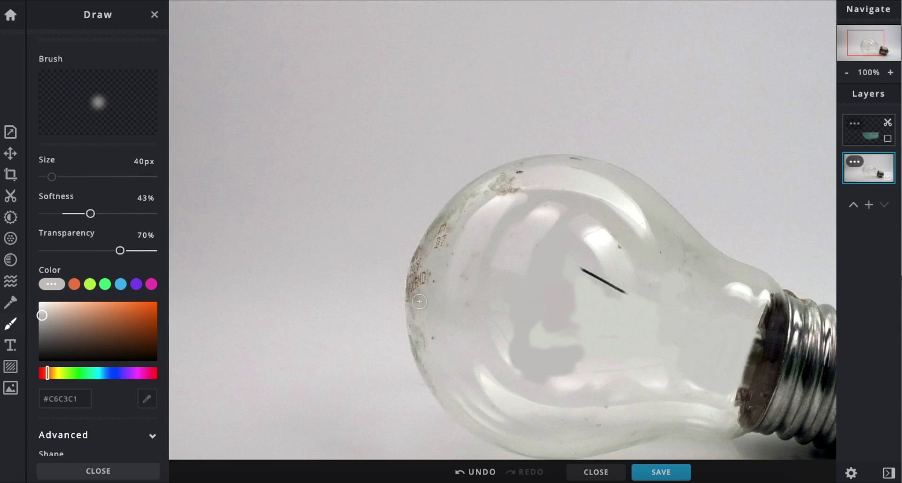
pyautogui.click(153, 406)
pyautogui.click(573, 258)
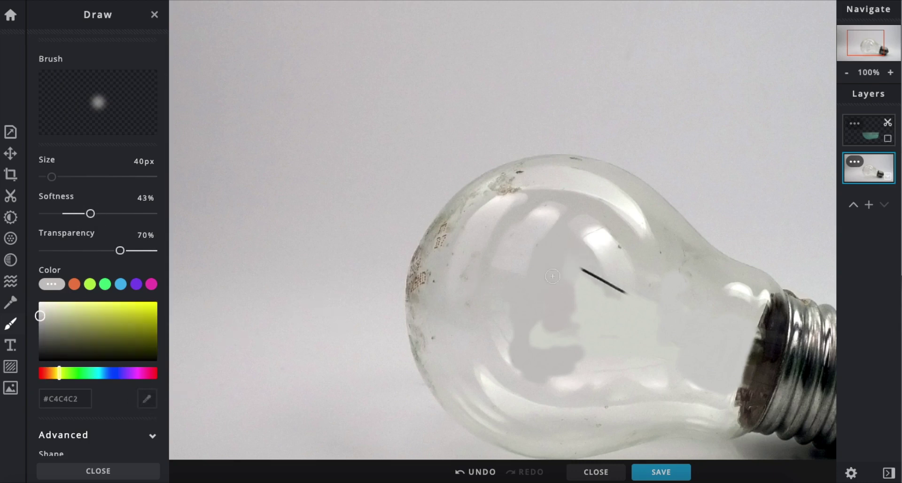
pyautogui.moveTo(585, 269)
pyautogui.mouseDown()
pyautogui.moveTo(639, 297)
pyautogui.moveTo(607, 285)
pyautogui.moveTo(595, 269)
pyautogui.moveTo(633, 297)
pyautogui.moveTo(602, 282)
pyautogui.moveTo(608, 309)
pyautogui.moveTo(569, 309)
pyautogui.moveTo(606, 282)
pyautogui.moveTo(595, 304)
pyautogui.moveTo(613, 302)
pyautogui.moveTo(551, 337)
pyautogui.moveTo(554, 346)
pyautogui.moveTo(525, 342)
pyautogui.moveTo(515, 313)
pyautogui.moveTo(530, 320)
pyautogui.moveTo(528, 342)
pyautogui.moveTo(511, 358)
pyautogui.mouseUp()
pyautogui.moveTo(512, 312); pyautogui.dragTo(531, 358)
pyautogui.moveTo(573, 381)
pyautogui.mouseDown()
pyautogui.moveTo(629, 366)
pyautogui.moveTo(574, 359)
pyautogui.moveTo(587, 331)
pyautogui.mouseUp()
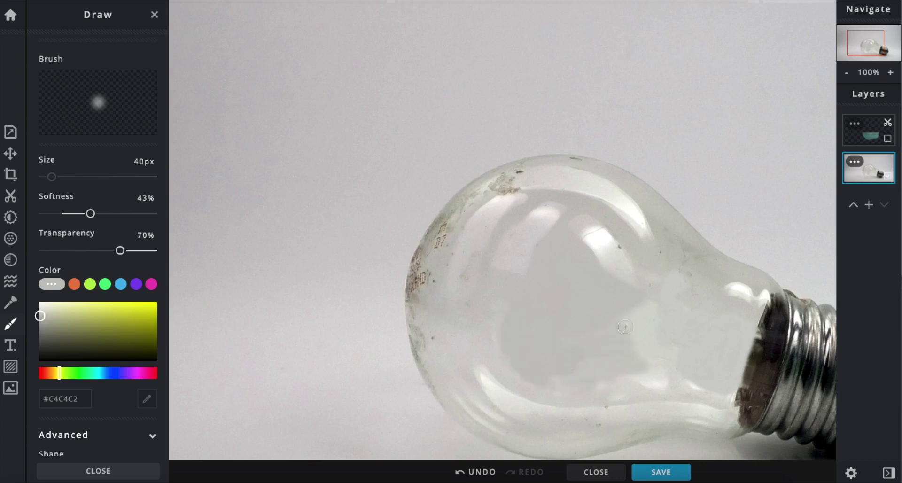
# Blend the lower and right glass with a 206 px, 53% softness brush, and cover the dark inner edge of the metal base at 100 px
pyautogui.moveTo(52, 177); pyautogui.dragTo(81, 176)
pyautogui.moveTo(90, 214)
pyautogui.mouseDown()
pyautogui.moveTo(115, 214)
pyautogui.moveTo(101, 213)
pyautogui.mouseUp()
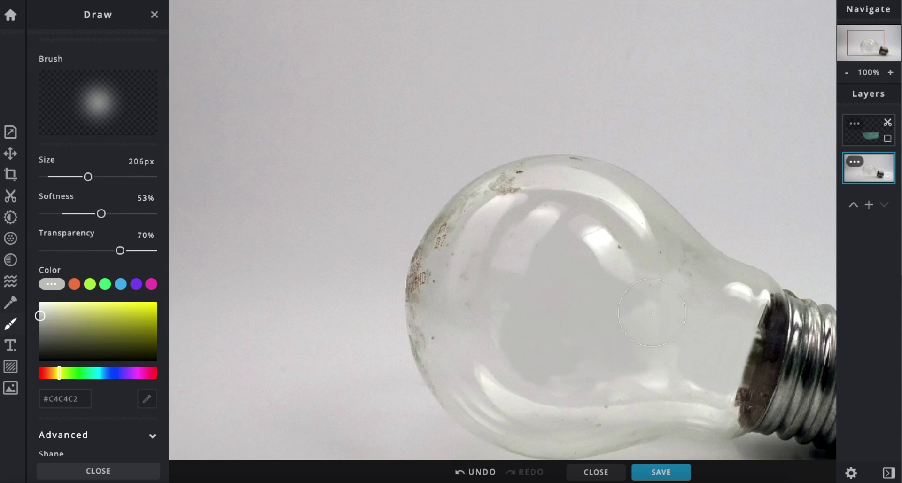
pyautogui.moveTo(664, 361)
pyautogui.mouseDown()
pyautogui.moveTo(676, 362)
pyautogui.moveTo(645, 383)
pyautogui.mouseUp()
pyautogui.moveTo(700, 392)
pyautogui.mouseDown()
pyautogui.moveTo(710, 359)
pyautogui.moveTo(711, 387)
pyautogui.moveTo(619, 366)
pyautogui.moveTo(684, 377)
pyautogui.moveTo(589, 382)
pyautogui.moveTo(521, 322)
pyautogui.moveTo(541, 334)
pyautogui.moveTo(516, 343)
pyautogui.moveTo(596, 344)
pyautogui.moveTo(492, 321)
pyautogui.moveTo(557, 384)
pyautogui.moveTo(509, 340)
pyautogui.moveTo(657, 370)
pyautogui.mouseUp()
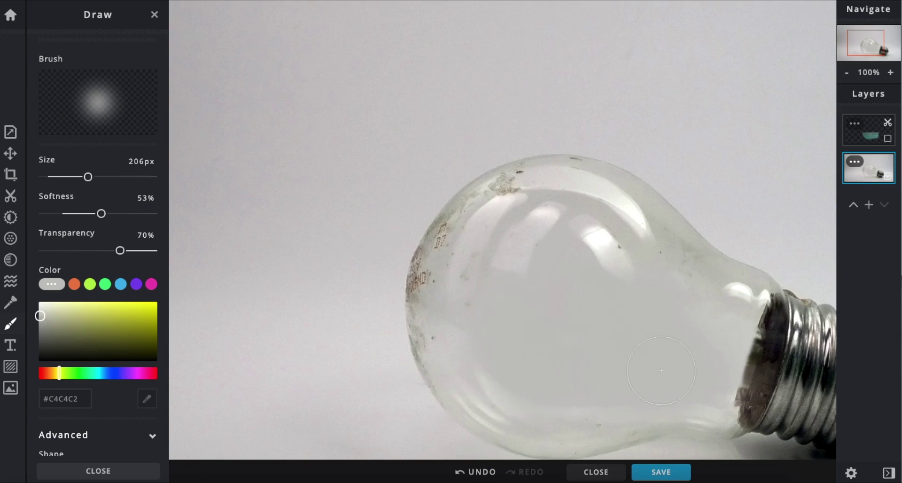
pyautogui.moveTo(708, 383); pyautogui.dragTo(703, 401)
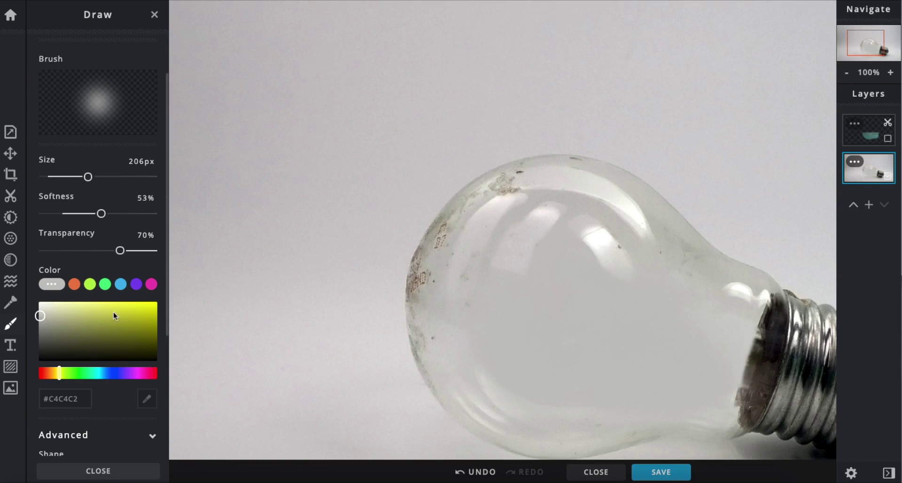
pyautogui.moveTo(86, 180); pyautogui.dragTo(65, 180)
pyautogui.moveTo(744, 343)
pyautogui.mouseDown()
pyautogui.moveTo(757, 336)
pyautogui.moveTo(737, 372)
pyautogui.moveTo(741, 358)
pyautogui.moveTo(735, 398)
pyautogui.moveTo(748, 336)
pyautogui.moveTo(735, 420)
pyautogui.moveTo(721, 425)
pyautogui.mouseUp()
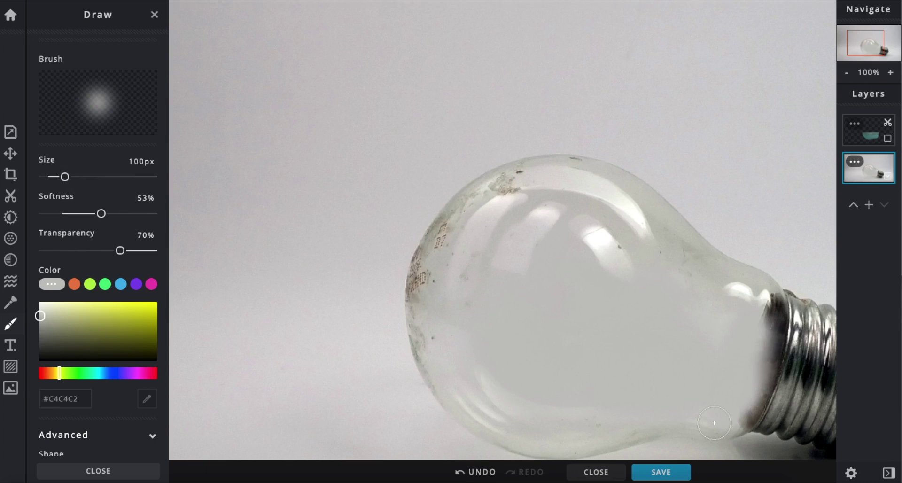
# Toggle the underwater layer's visibility to compare the retouched bulb with and without the water
pyautogui.click(887, 139)
pyautogui.click(887, 138)
pyautogui.click(888, 139)
pyautogui.click(887, 139)
pyautogui.click(887, 139)
pyautogui.click(887, 139)
pyautogui.click(887, 139)
pyautogui.click(887, 139)
pyautogui.click(887, 139)
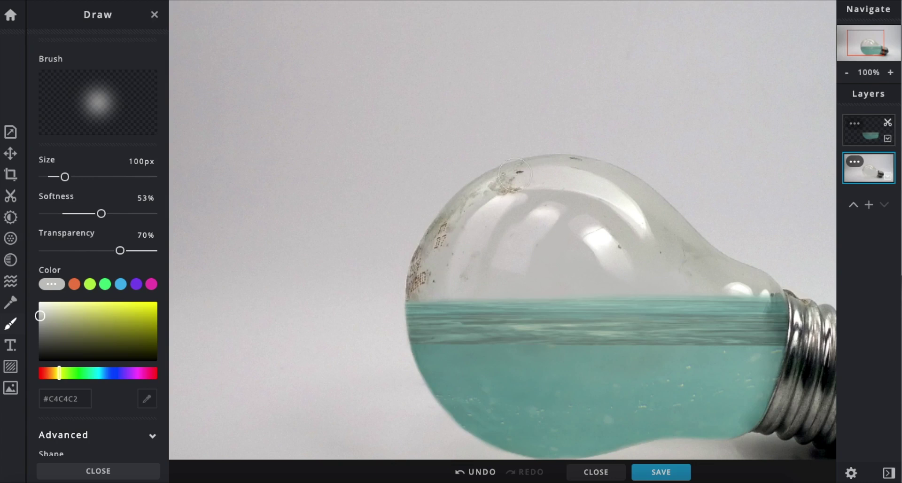
pyautogui.click(887, 139)
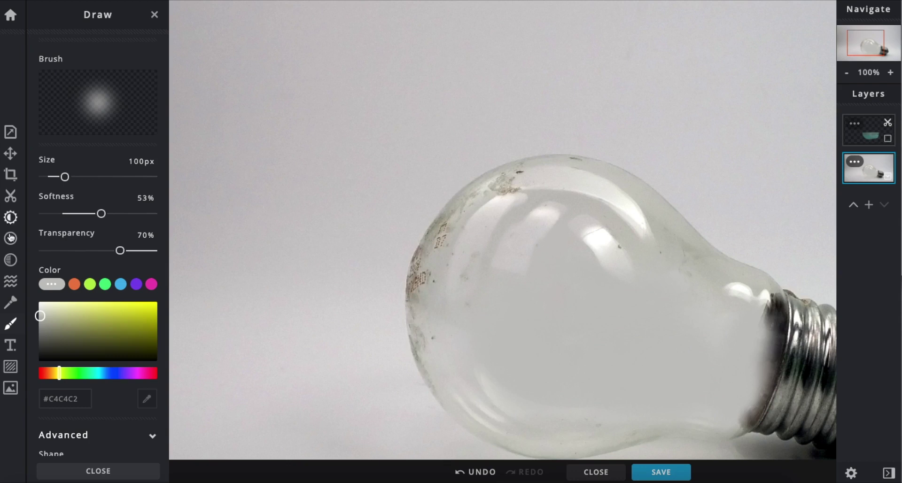
# Patch away the printed marks and dirt inside the bulb's left edge using a 26 px Retouch patch tool
pyautogui.click(10, 304)
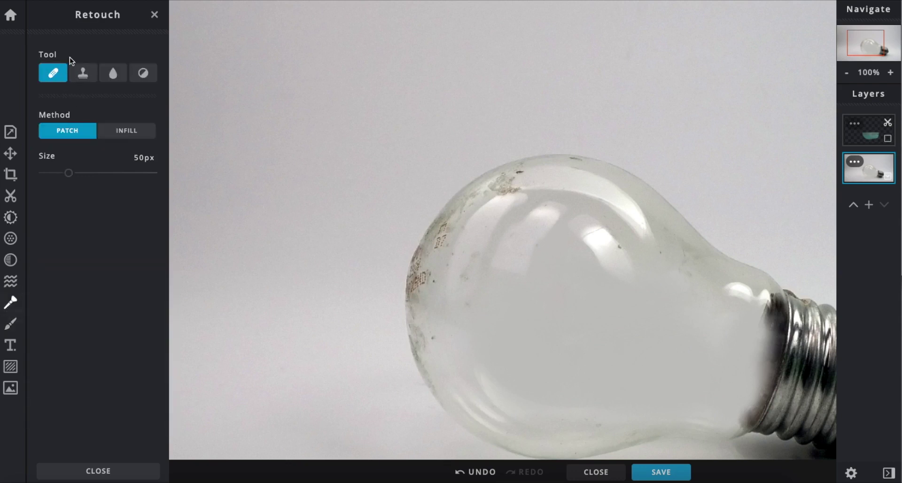
pyautogui.moveTo(66, 174); pyautogui.dragTo(56, 175)
pyautogui.click(432, 280)
pyautogui.click(430, 271)
pyautogui.click(423, 287)
pyautogui.click(423, 276)
pyautogui.click(417, 281)
pyautogui.click(417, 298)
pyautogui.click(425, 257)
pyautogui.click(426, 272)
pyautogui.click(416, 288)
pyautogui.click(419, 272)
pyautogui.click(427, 252)
pyautogui.click(415, 283)
pyautogui.click(445, 235)
pyautogui.click(440, 235)
pyautogui.click(435, 253)
pyautogui.click(444, 242)
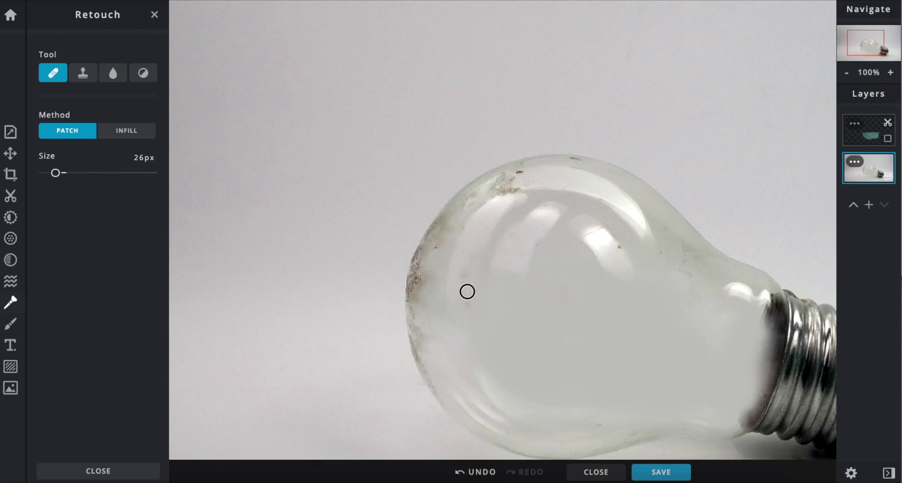
# Patch the small spots inside the glass and the dirt along the bulb's upper-left and left edges
pyautogui.moveTo(467, 291); pyautogui.dragTo(470, 299)
pyautogui.moveTo(512, 189)
pyautogui.mouseDown()
pyautogui.moveTo(493, 194)
pyautogui.moveTo(509, 170)
pyautogui.mouseUp()
pyautogui.click(505, 181)
pyautogui.click(521, 172)
pyautogui.click(473, 195)
pyautogui.click(512, 169)
pyautogui.moveTo(433, 237)
pyautogui.mouseDown()
pyautogui.moveTo(429, 263)
pyautogui.moveTo(442, 238)
pyautogui.moveTo(422, 253)
pyautogui.moveTo(417, 296)
pyautogui.mouseUp()
pyautogui.click(417, 296)
# Prepare a Draw brush with sampled colour #C9C8C3 and 61% softness
pyautogui.click(6, 329)
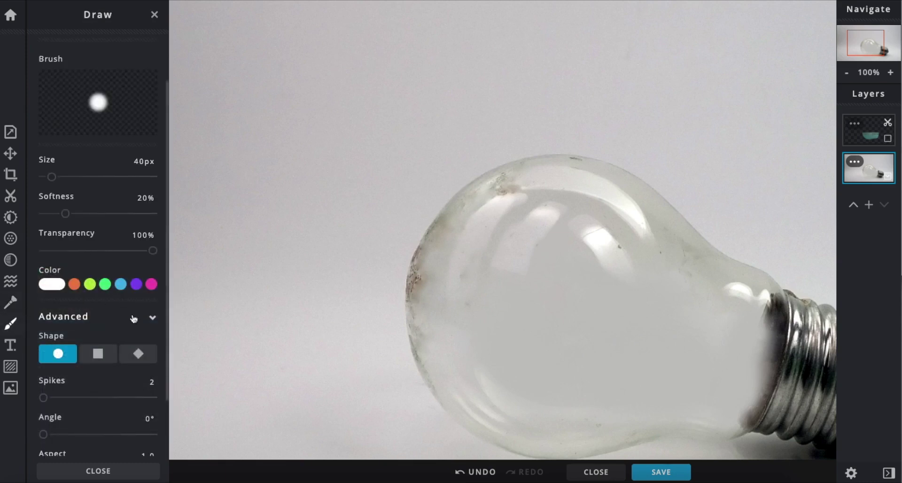
pyautogui.click(51, 284)
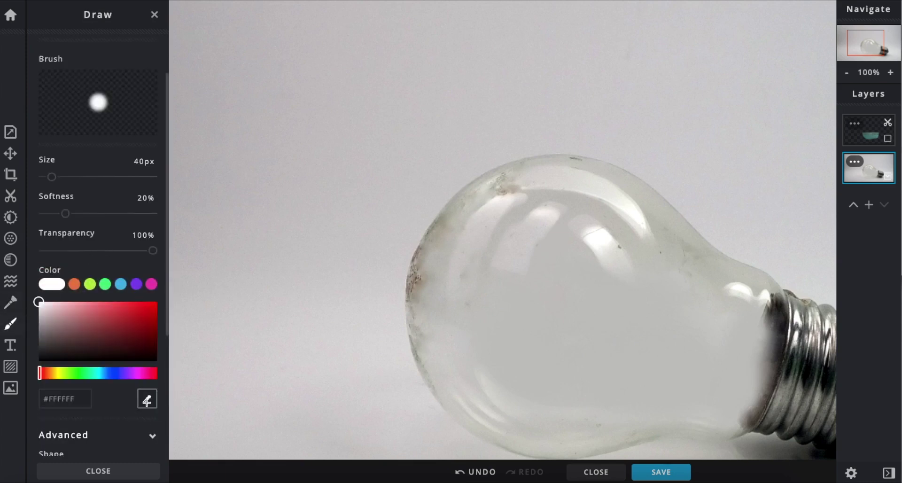
pyautogui.click(554, 147)
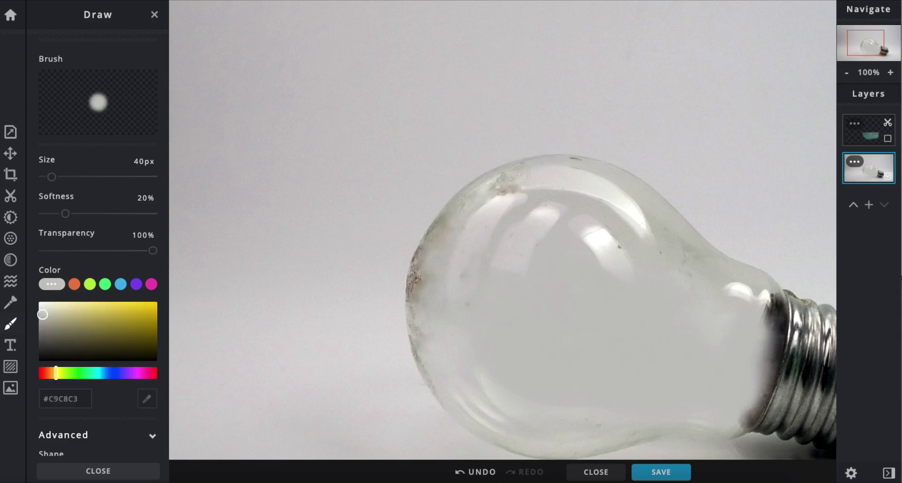
pyautogui.moveTo(62, 214); pyautogui.dragTo(111, 214)
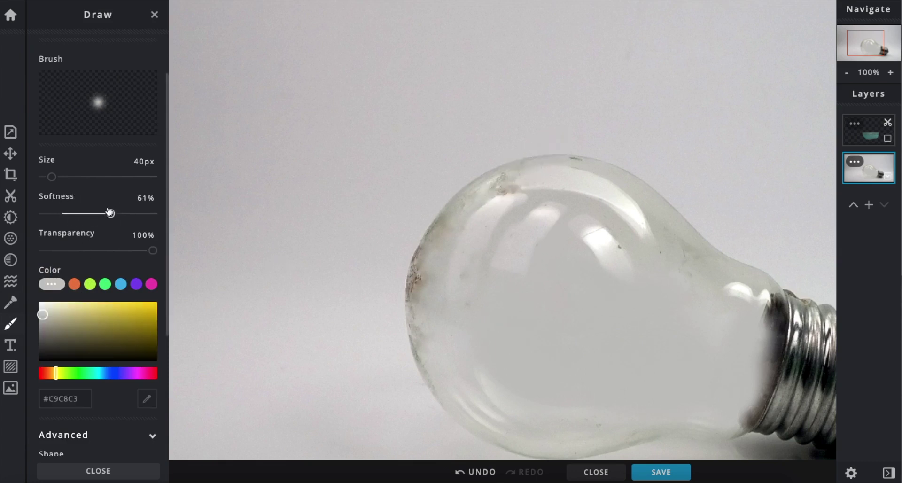
# Try painting over the stains along the bulb's left edge at 100% transparency, and undo the strokes
pyautogui.moveTo(453, 222); pyautogui.dragTo(432, 242)
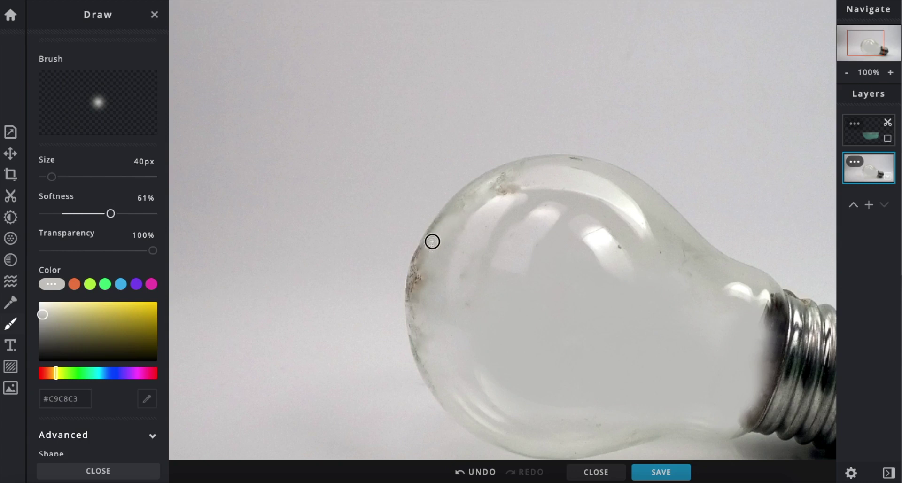
pyautogui.moveTo(454, 207)
pyautogui.mouseDown()
pyautogui.moveTo(424, 260)
pyautogui.moveTo(416, 298)
pyautogui.moveTo(422, 256)
pyautogui.moveTo(419, 267)
pyautogui.moveTo(426, 246)
pyautogui.moveTo(426, 319)
pyautogui.mouseUp()
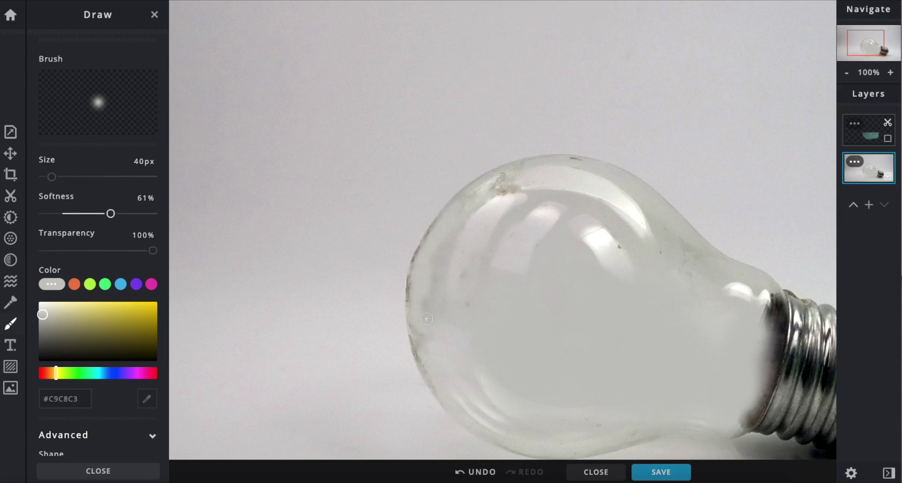
pyautogui.hotkey('ctrl', 'z')
pyautogui.hotkey('ctrl', 'z')
pyautogui.hotkey('ctrl', 'z')
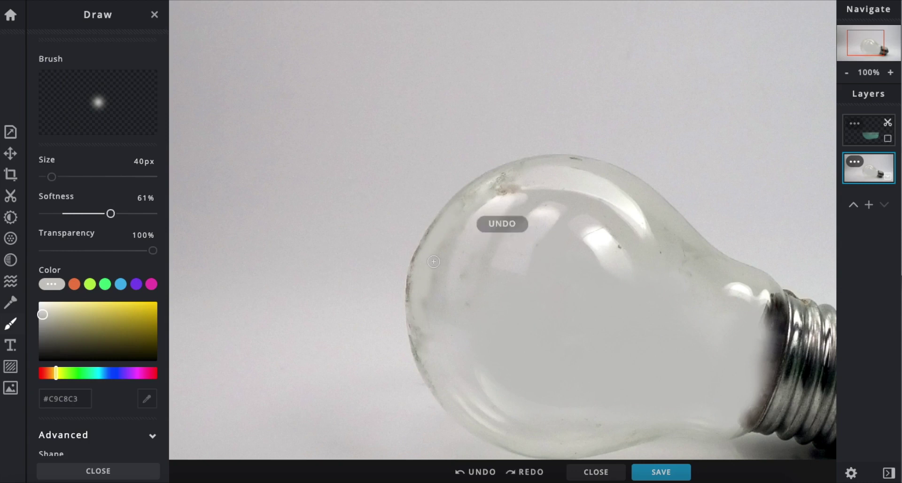
pyautogui.hotkey('ctrl', 'z')
pyautogui.hotkey('ctrl', 'z')
pyautogui.hotkey('ctrl', 'z')
pyautogui.hotkey('ctrl', 'z')
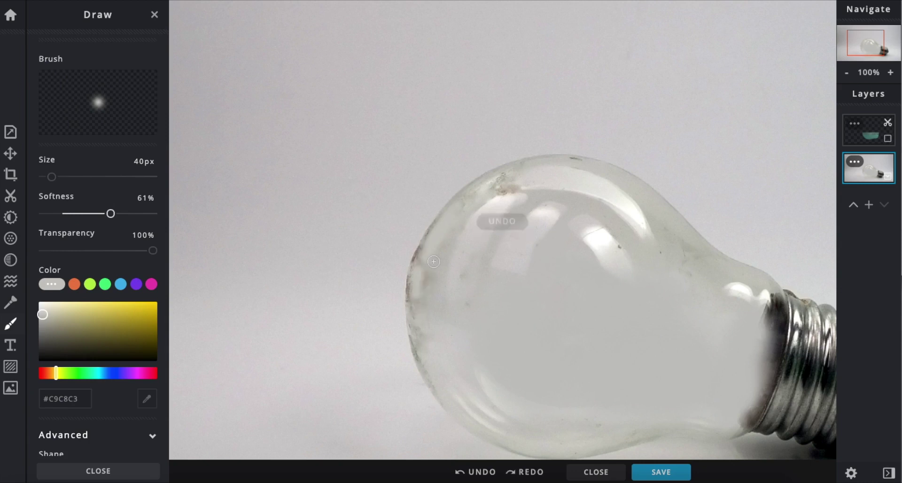
pyautogui.hotkey('ctrl', 'z')
pyautogui.hotkey('ctrl', 'z')
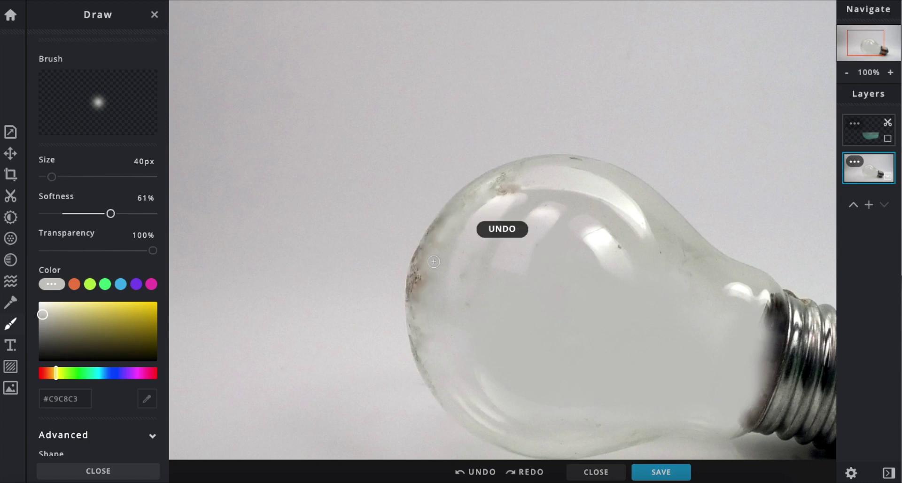
# Cover the stains on the bulb's left and upper-left glass with sampled colour #C2BFBC at 47% transparency, and show the underwater layer again
pyautogui.moveTo(153, 251); pyautogui.dragTo(95, 250)
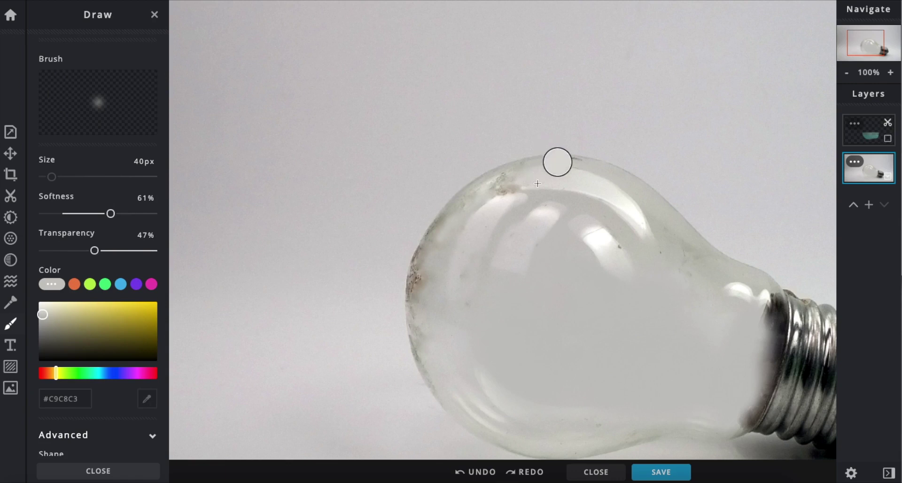
pyautogui.keyDown('alt'); pyautogui.click(446, 238); pyautogui.keyUp('alt')
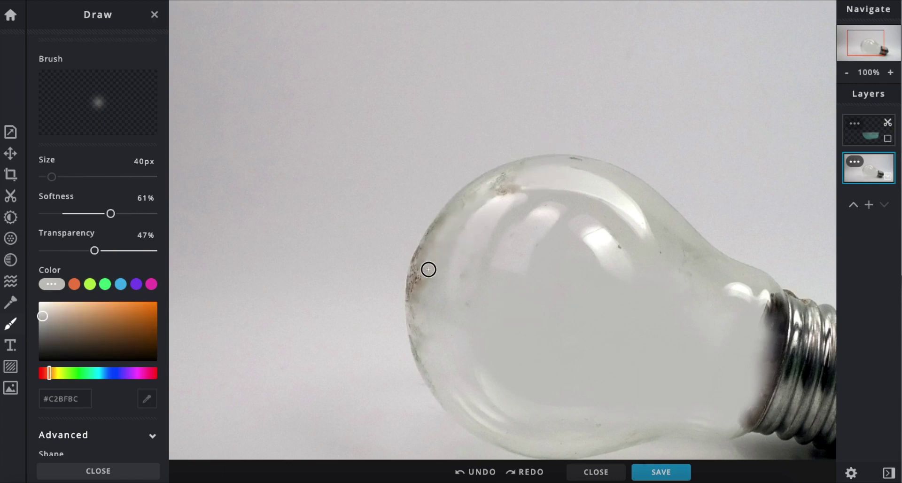
pyautogui.moveTo(454, 213)
pyautogui.mouseDown()
pyautogui.moveTo(429, 250)
pyautogui.moveTo(419, 296)
pyautogui.moveTo(418, 269)
pyautogui.mouseUp()
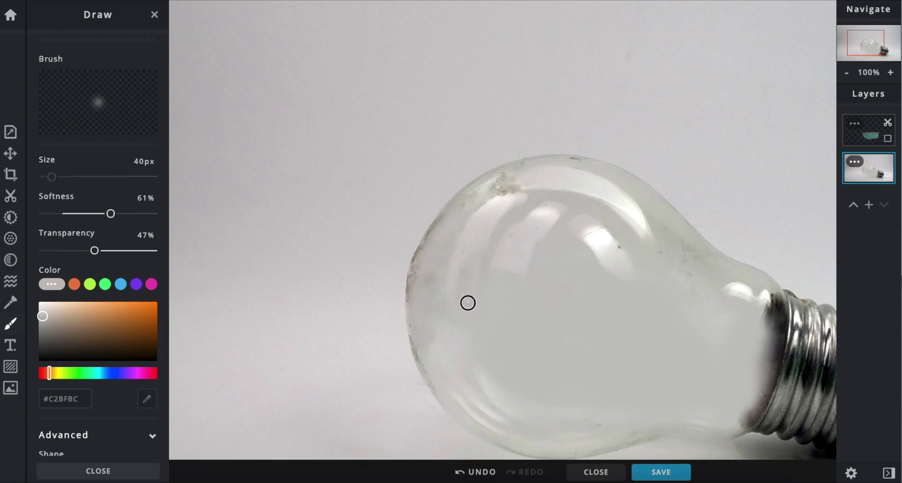
pyautogui.moveTo(496, 198); pyautogui.dragTo(476, 199)
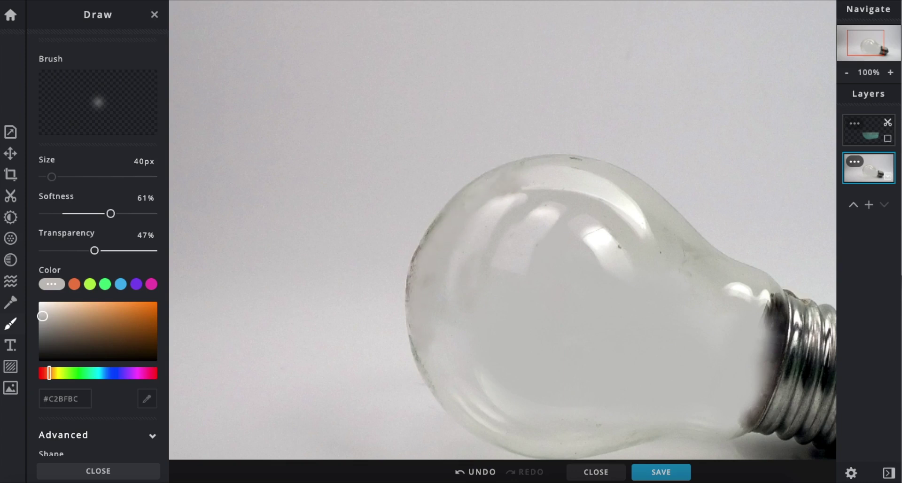
pyautogui.moveTo(618, 240); pyautogui.dragTo(633, 278)
pyautogui.click(887, 140)
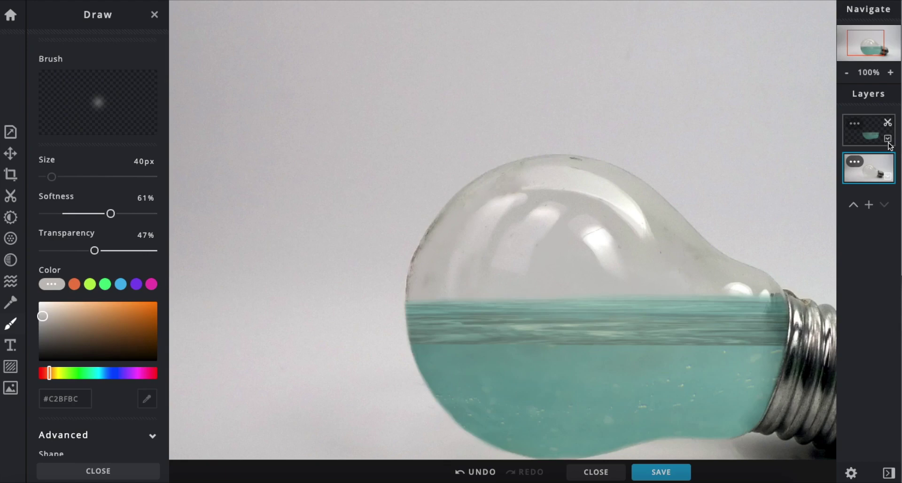
pyautogui.click(846, 74)
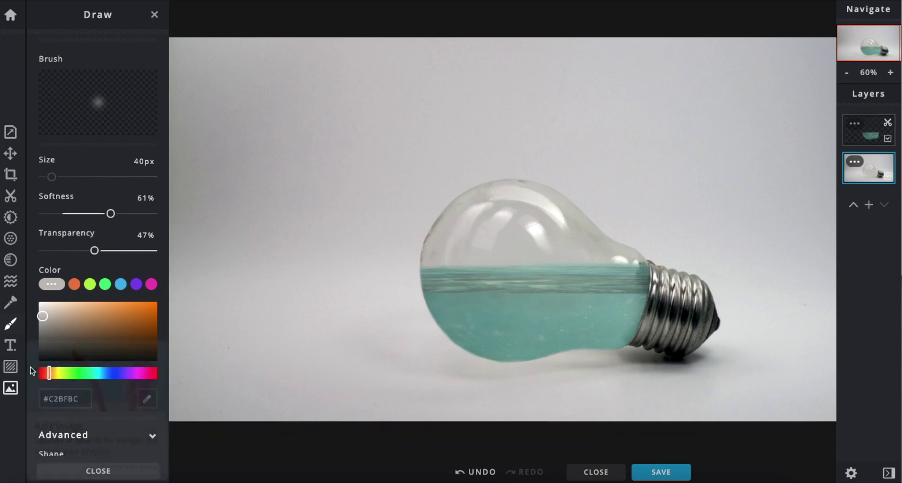
# Preview the three fish set images and add fish_set_24_by_free_stock_by_wayne_d6arrnk.png as a layer in the current document
pyautogui.click(11, 387)
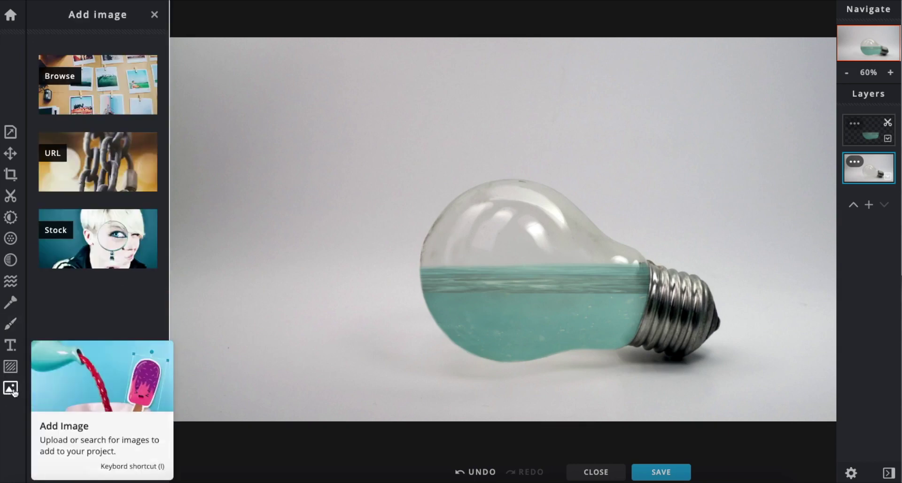
pyautogui.click(108, 109)
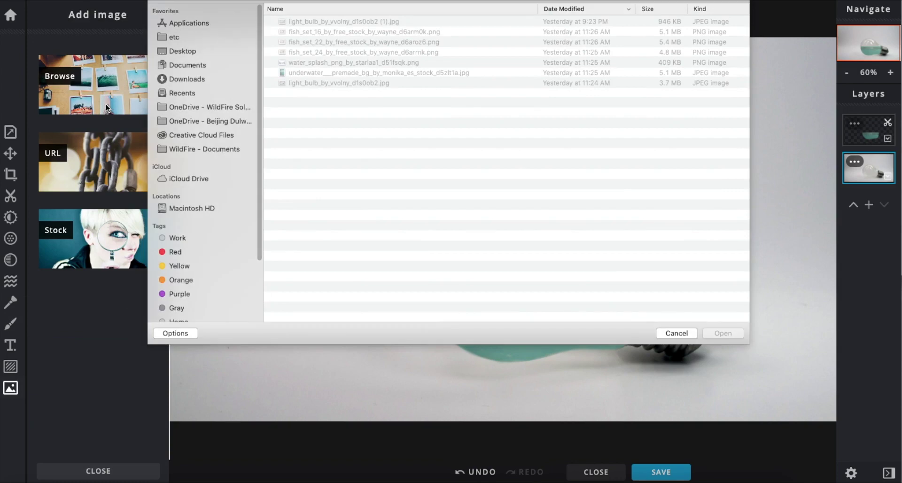
pyautogui.click(334, 32)
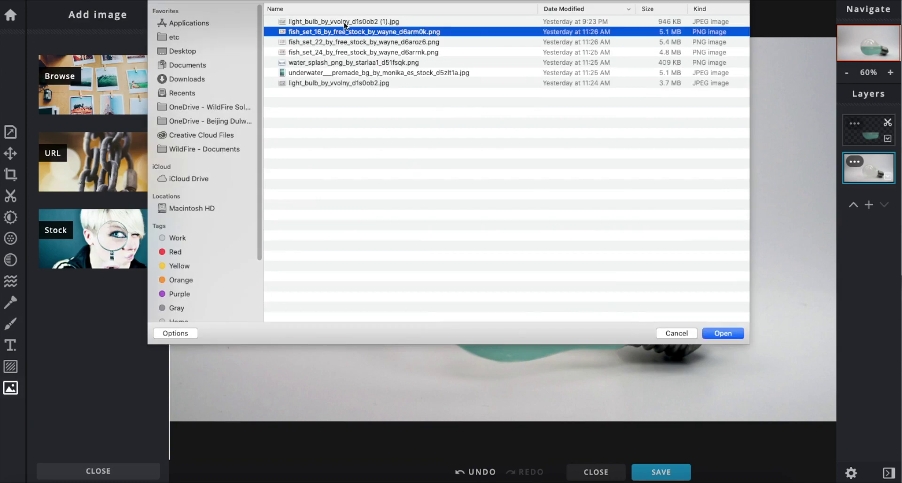
pyautogui.press('space')
pyautogui.press('space')
pyautogui.click(379, 41)
pyautogui.press('space')
pyautogui.press('space')
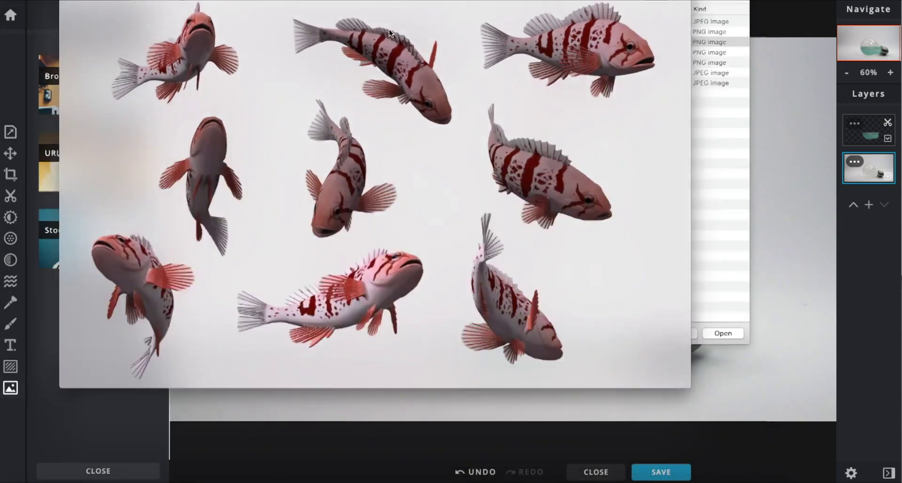
pyautogui.click(373, 51)
pyautogui.press('space')
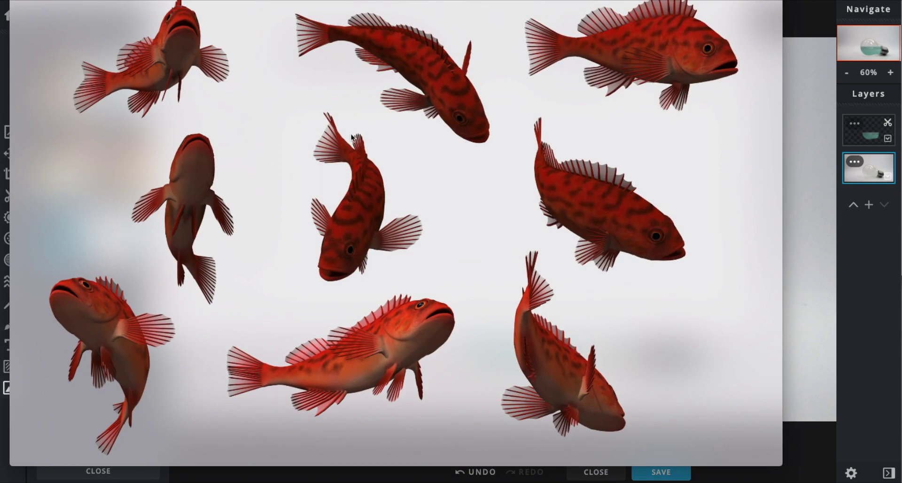
pyautogui.press('space')
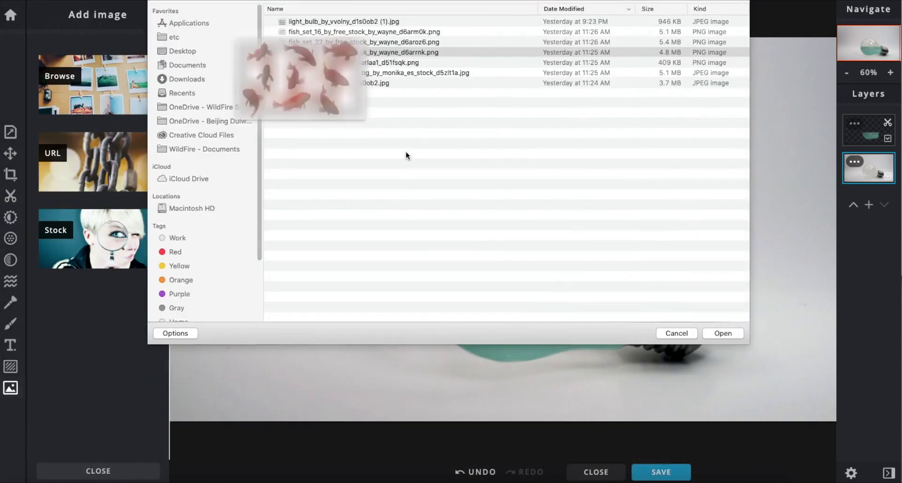
pyautogui.click(722, 335)
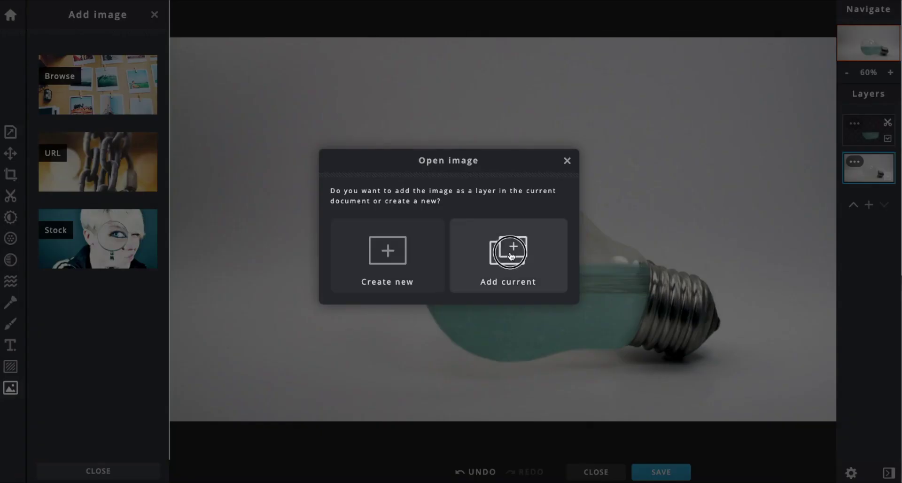
pyautogui.click(510, 255)
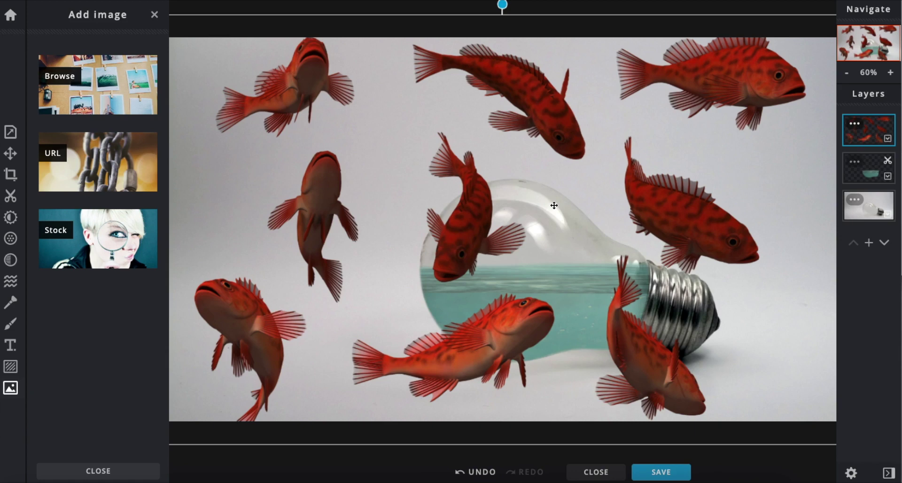
# Shrink the red fish layer to about half the canvas width and place it over the bulb
pyautogui.moveTo(561, 111); pyautogui.dragTo(616, 109)
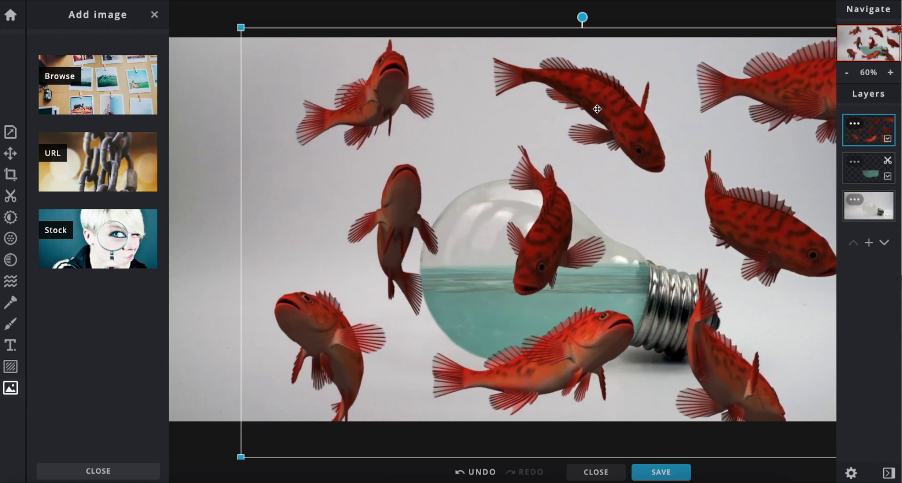
pyautogui.moveTo(247, 31); pyautogui.dragTo(533, 173)
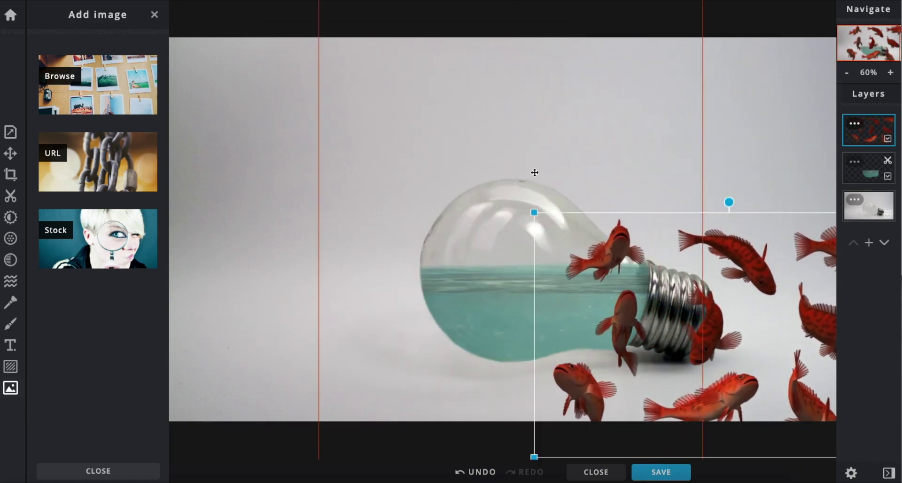
pyautogui.moveTo(747, 266); pyautogui.dragTo(543, 167)
pyautogui.moveTo(338, 117); pyautogui.dragTo(393, 144)
pyautogui.moveTo(648, 253); pyautogui.dragTo(704, 213)
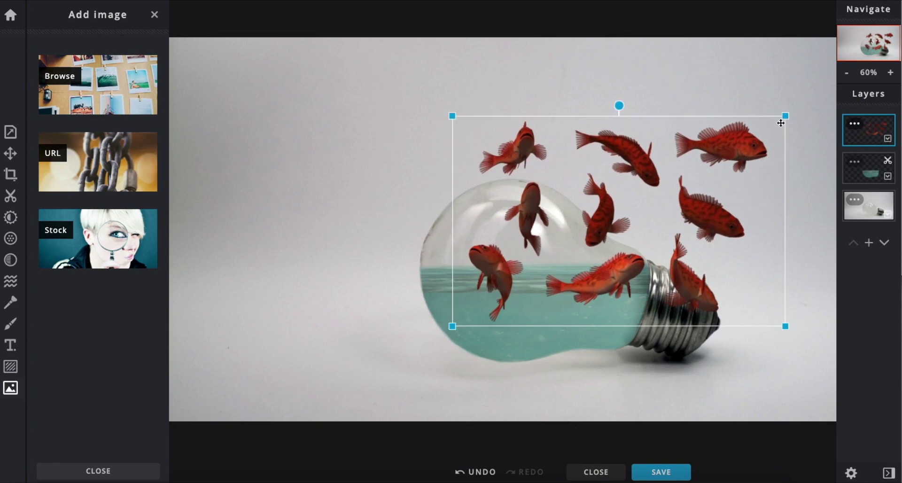
# Rotate the fish layer slightly clockwise and place its lower-left fish across the waterline in the bulb's left part
pyautogui.moveTo(785, 111); pyautogui.dragTo(781, 113)
pyautogui.moveTo(620, 98); pyautogui.dragTo(630, 100)
pyautogui.moveTo(628, 147); pyautogui.dragTo(626, 162)
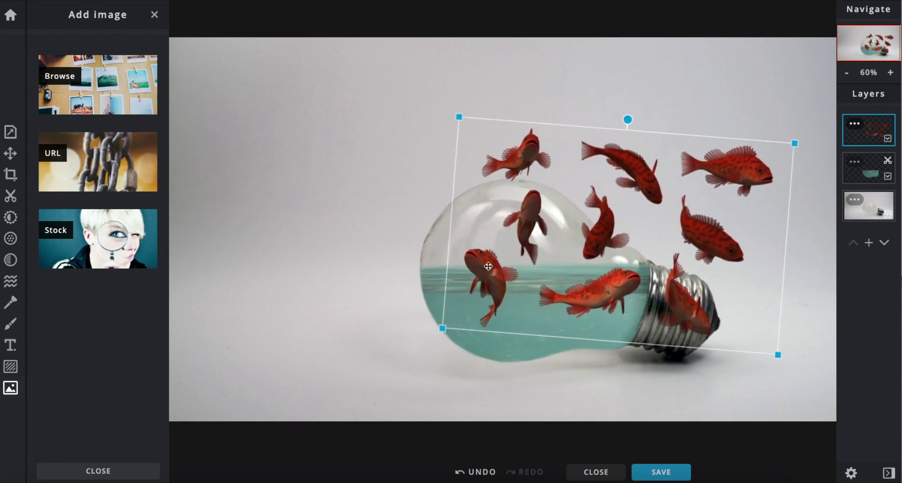
pyautogui.moveTo(489, 281); pyautogui.dragTo(493, 257)
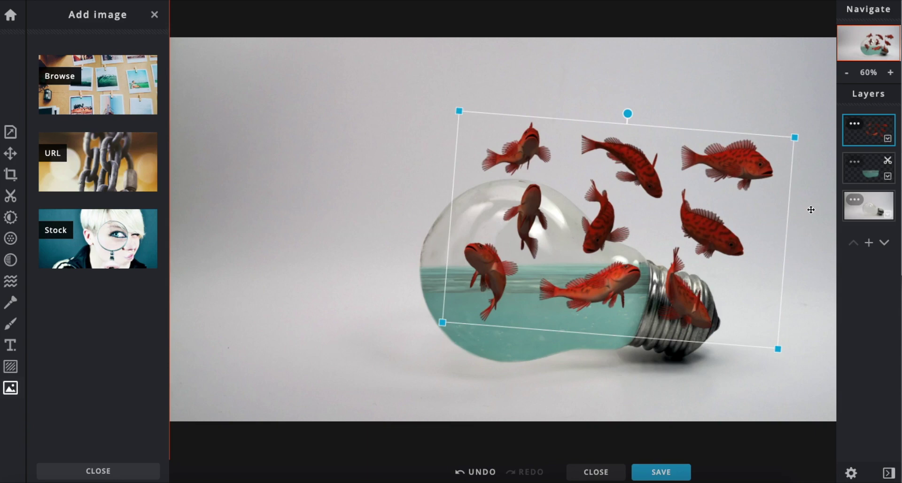
# Cut out all fish except the lower-left one with the Cutout tool in Remove mode, using rectangle and lasso selections
pyautogui.click(11, 193)
pyautogui.click(125, 145)
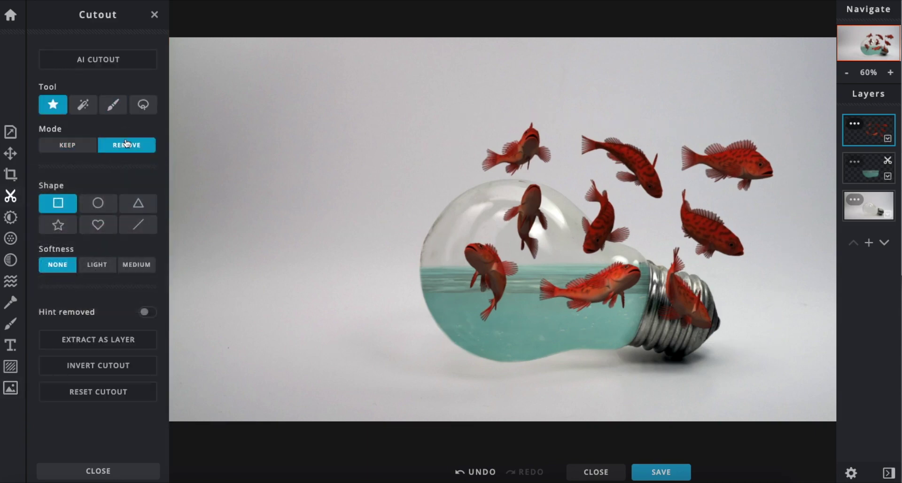
pyautogui.moveTo(471, 132); pyautogui.dragTo(587, 189)
pyautogui.click(143, 105)
pyautogui.moveTo(548, 112)
pyautogui.mouseDown()
pyautogui.moveTo(460, 156)
pyautogui.moveTo(523, 257)
pyautogui.moveTo(561, 352)
pyautogui.moveTo(729, 377)
pyautogui.moveTo(792, 272)
pyautogui.moveTo(797, 128)
pyautogui.moveTo(581, 73)
pyautogui.mouseUp()
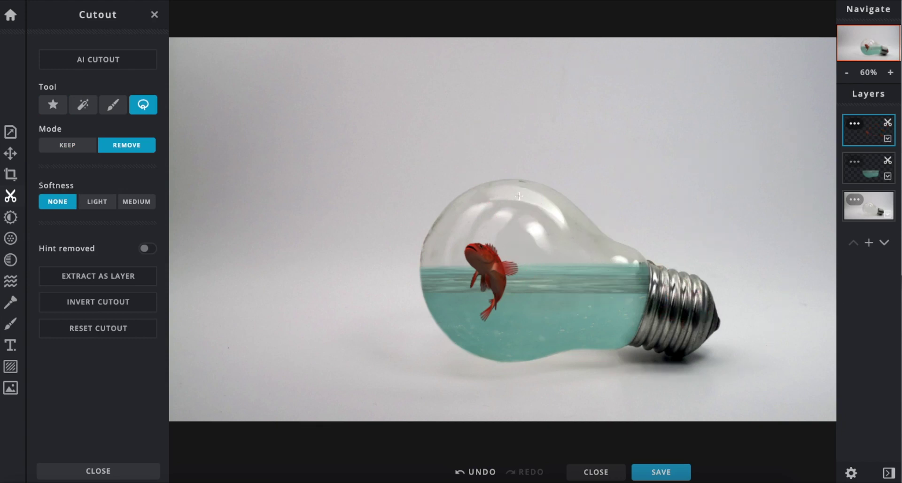
pyautogui.moveTo(498, 192)
pyautogui.mouseDown()
pyautogui.moveTo(505, 231)
pyautogui.moveTo(542, 274)
pyautogui.mouseUp()
# Tilt the remaining fish counterclockwise, shrink it slightly, and reposition it across the waterline in the bulb's left part
pyautogui.click(10, 154)
pyautogui.moveTo(520, 256); pyautogui.dragTo(489, 269)
pyautogui.moveTo(620, 115); pyautogui.dragTo(605, 112)
pyautogui.moveTo(504, 310); pyautogui.dragTo(496, 285)
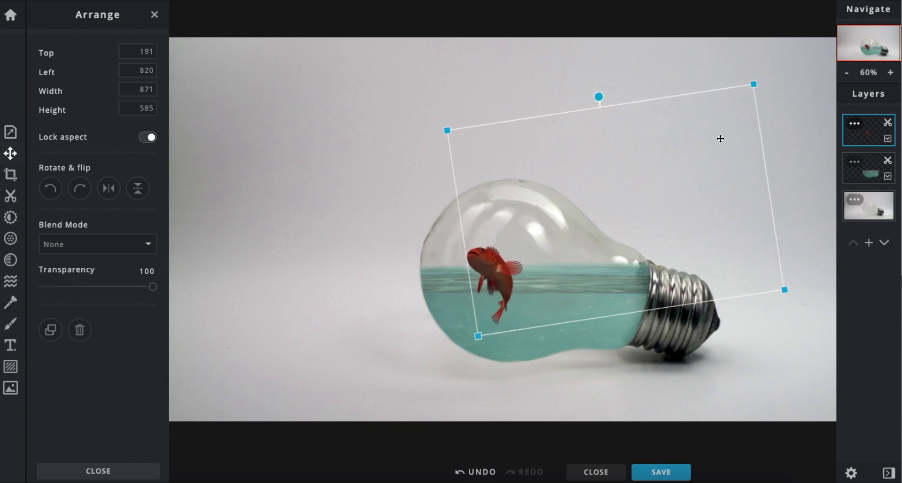
# Add the fish_set_24 PNG as a new layer in the current document
pyautogui.click(11, 388)
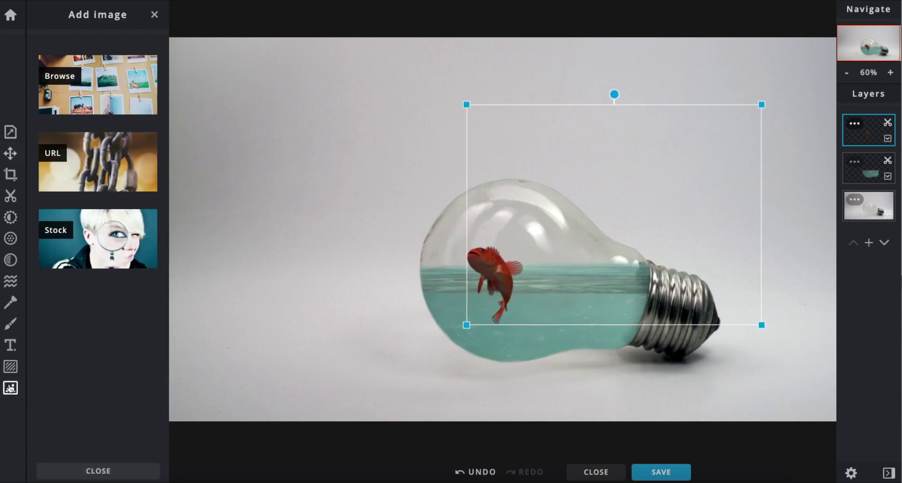
pyautogui.click(112, 86)
pyautogui.click(360, 54)
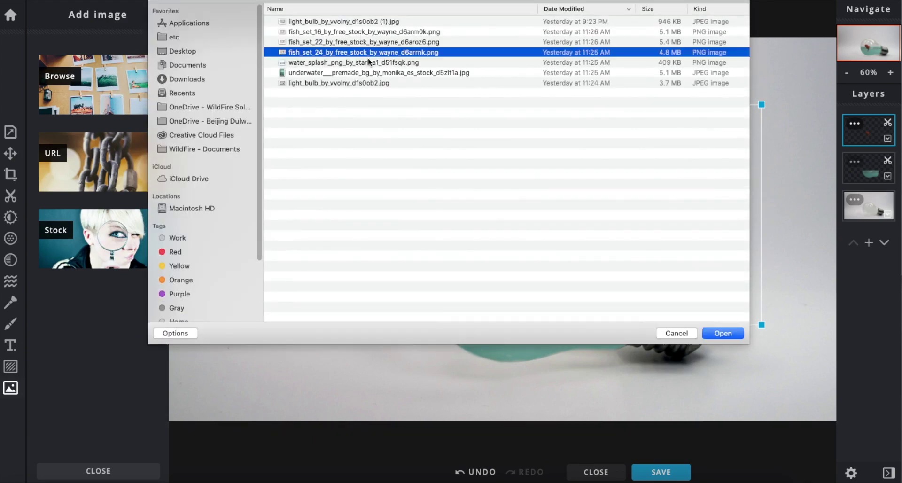
pyautogui.press('space')
pyautogui.press('space')
pyautogui.click(720, 333)
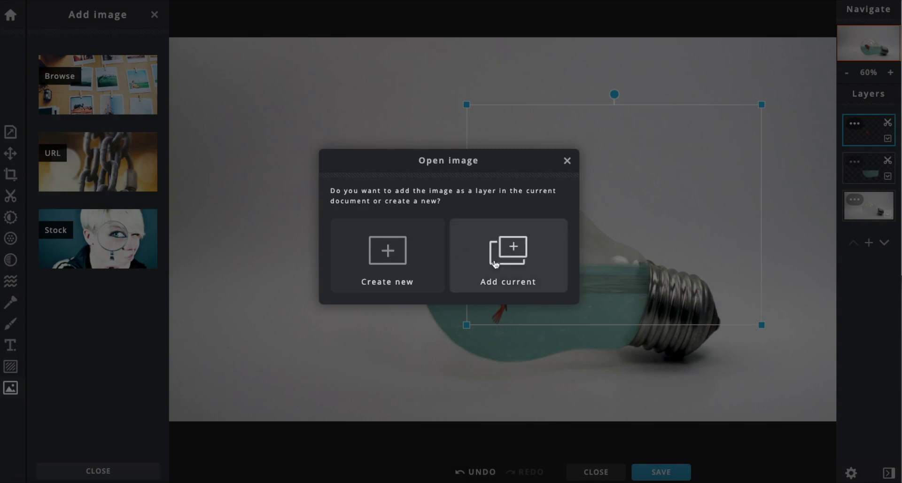
pyautogui.click(518, 258)
# Shrink the new fish layer to about 920 px wide and place it across the bulb and the empty area above and left of it
pyautogui.moveTo(504, 242); pyautogui.dragTo(529, 207)
pyautogui.moveTo(687, 265); pyautogui.dragTo(742, 260)
pyautogui.moveTo(374, 227); pyautogui.dragTo(600, 374)
pyautogui.moveTo(587, 246); pyautogui.dragTo(575, 274)
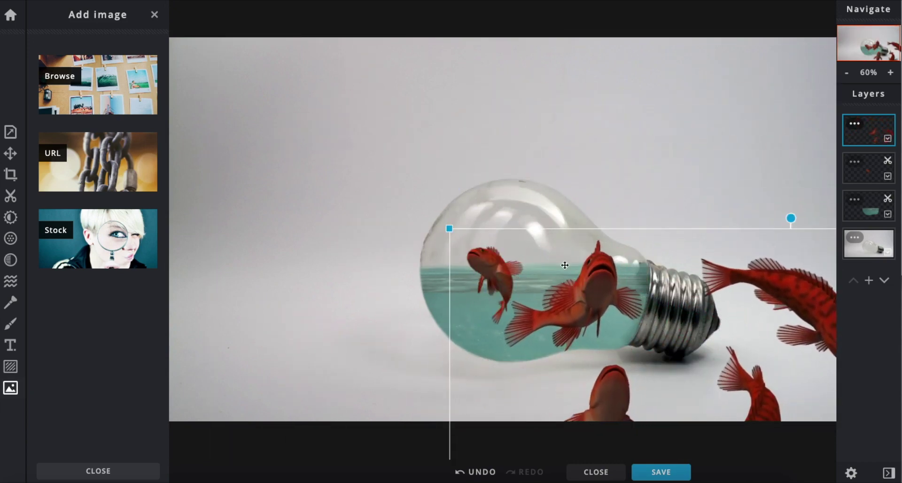
pyautogui.moveTo(447, 225); pyautogui.dragTo(502, 190)
pyautogui.moveTo(588, 230); pyautogui.dragTo(575, 297)
pyautogui.moveTo(497, 267)
pyautogui.mouseDown()
pyautogui.moveTo(525, 283)
pyautogui.moveTo(491, 251)
pyautogui.mouseUp()
pyautogui.moveTo(667, 245); pyautogui.dragTo(683, 242)
pyautogui.moveTo(575, 272); pyautogui.dragTo(374, 96)
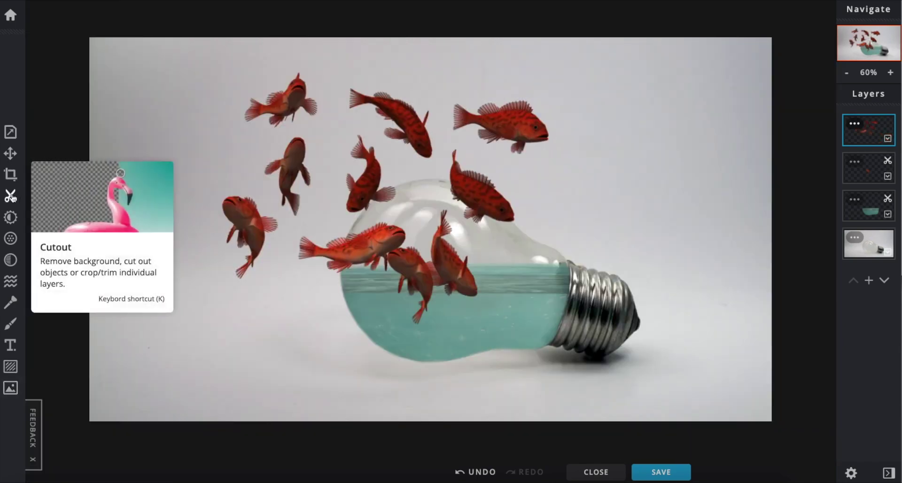
# Keep only the upper-left fish of the new layer by outlining it with the Cutout lasso
pyautogui.click(10, 195)
pyautogui.click(143, 105)
pyautogui.moveTo(461, 68)
pyautogui.mouseDown()
pyautogui.moveTo(396, 134)
pyautogui.moveTo(357, 138)
pyautogui.moveTo(271, 208)
pyautogui.moveTo(423, 310)
pyautogui.moveTo(669, 277)
pyautogui.moveTo(728, 141)
pyautogui.moveTo(482, 49)
pyautogui.mouseUp()
# Move the second fish into the water in the bulb's right part and shrink its layer slightly to about 865 px wide
pyautogui.click(11, 153)
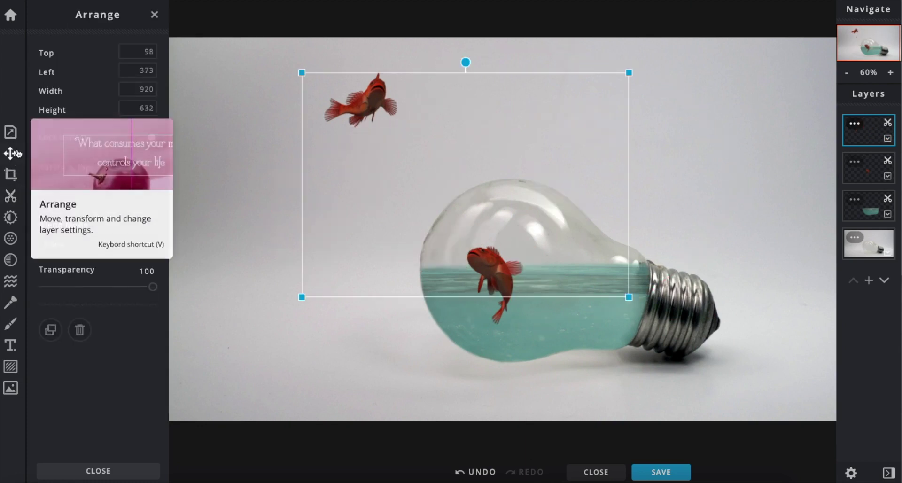
pyautogui.moveTo(360, 100); pyautogui.dragTo(569, 304)
pyautogui.moveTo(507, 278)
pyautogui.mouseDown()
pyautogui.moveTo(521, 288)
pyautogui.moveTo(512, 278)
pyautogui.mouseUp()
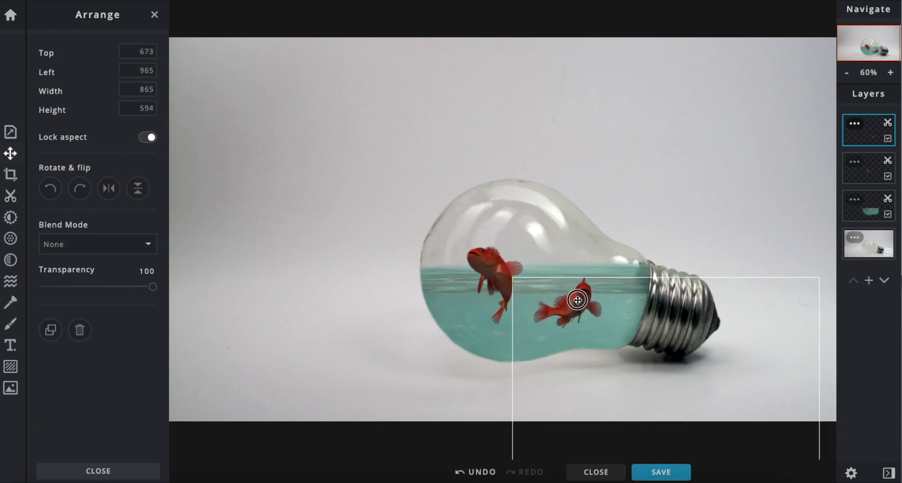
pyautogui.moveTo(578, 300); pyautogui.dragTo(577, 300)
pyautogui.click(707, 198)
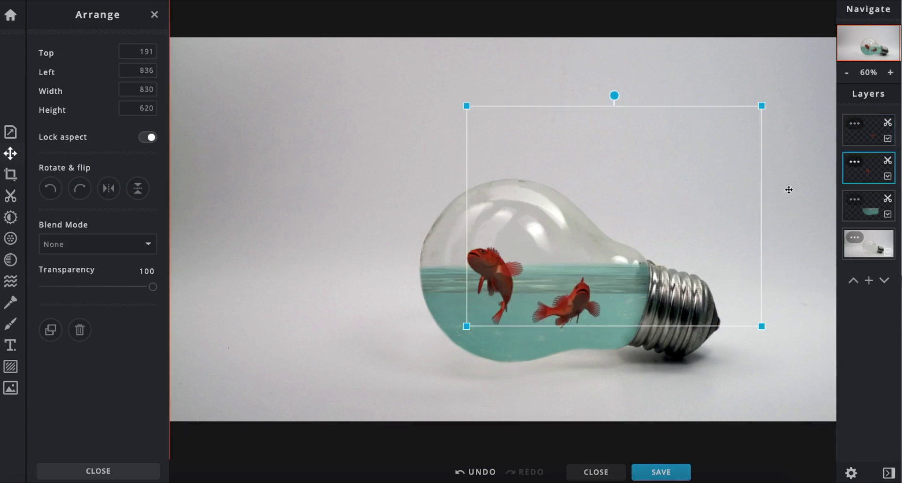
pyautogui.click(322, 218)
pyautogui.click(272, 225)
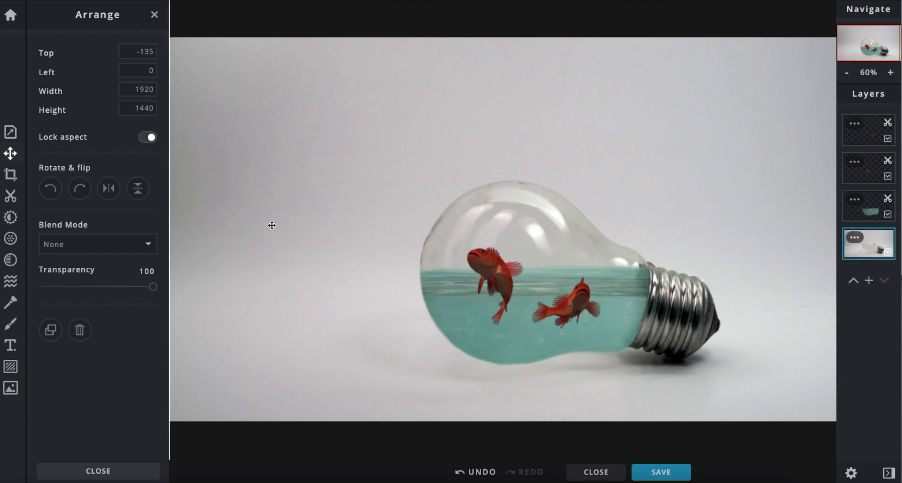
# Add the water_splash PNG as a layer in the current document and place it over the bulb
pyautogui.click(11, 388)
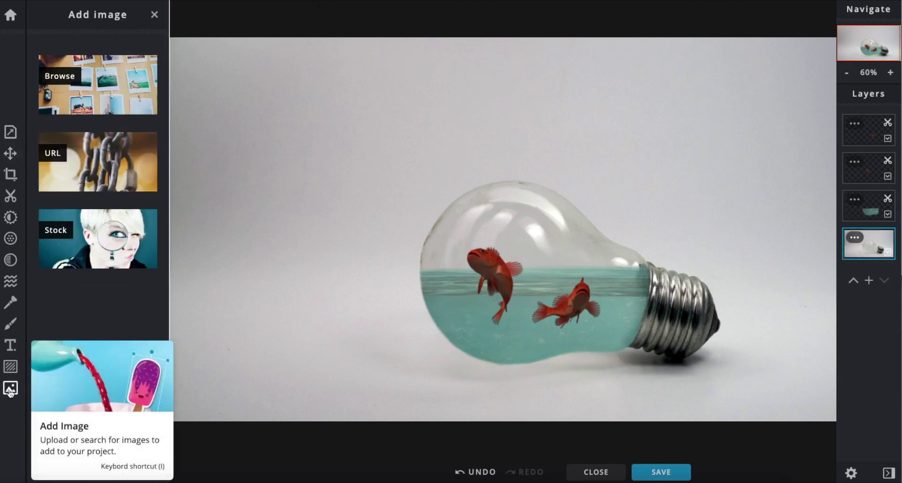
pyautogui.click(104, 92)
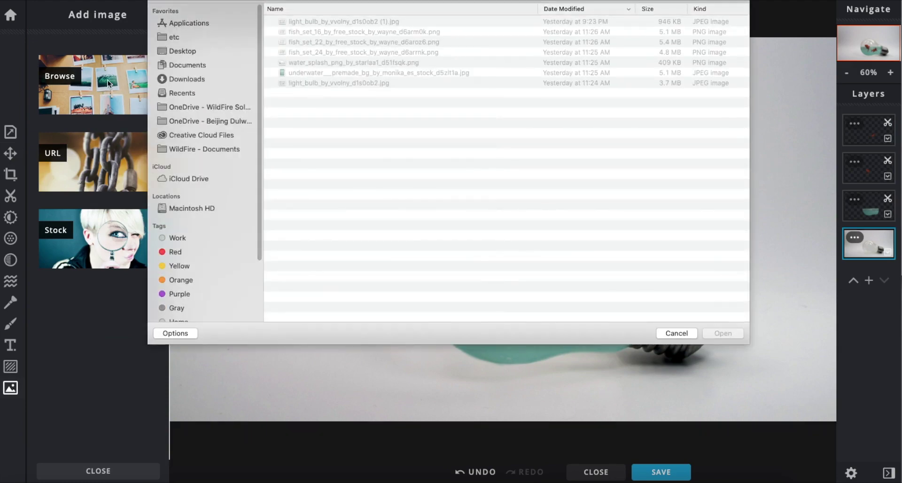
pyautogui.click(331, 63)
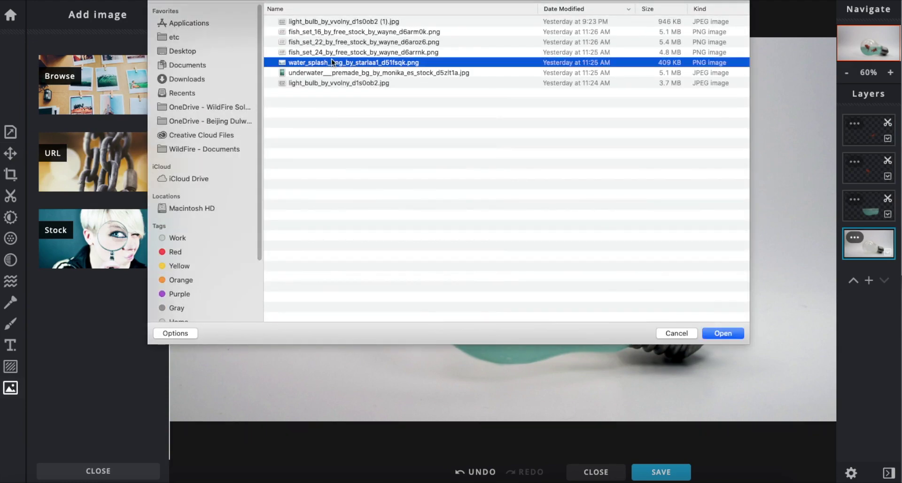
pyautogui.click(722, 334)
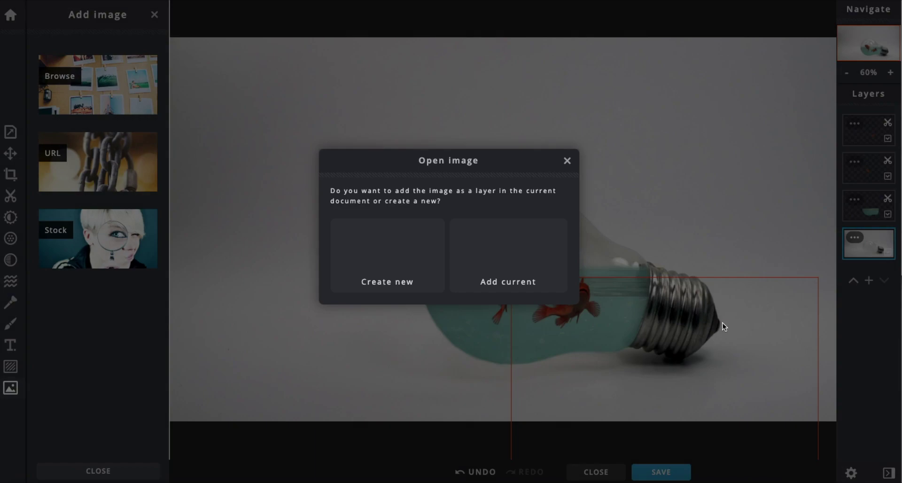
pyautogui.click(505, 253)
pyautogui.moveTo(574, 242); pyautogui.dragTo(591, 265)
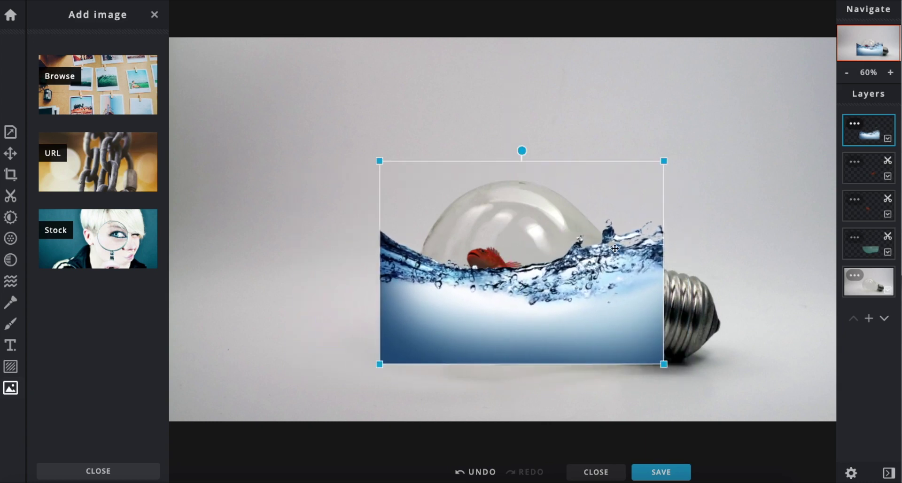
# Set the water splash layer's transparency to 45 and shift the splash onto the bulb's waterline
pyautogui.click(854, 125)
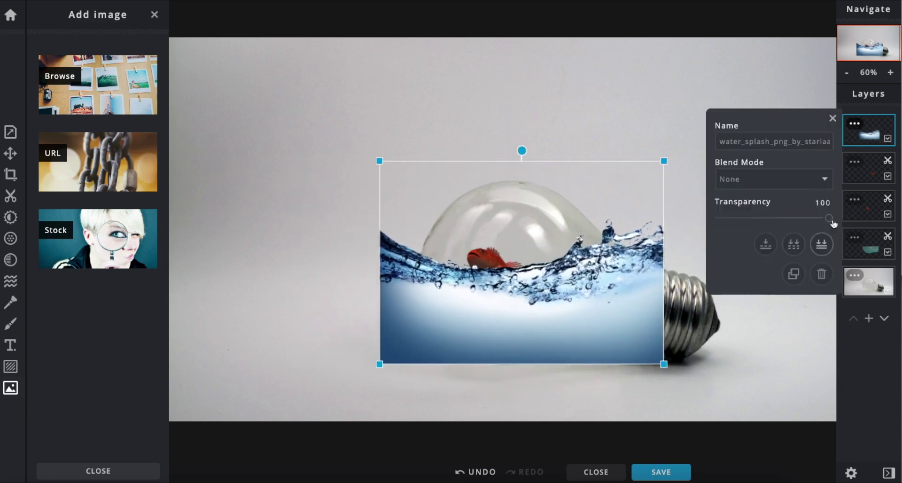
pyautogui.moveTo(823, 219); pyautogui.dragTo(768, 218)
pyautogui.moveTo(601, 292); pyautogui.dragTo(598, 244)
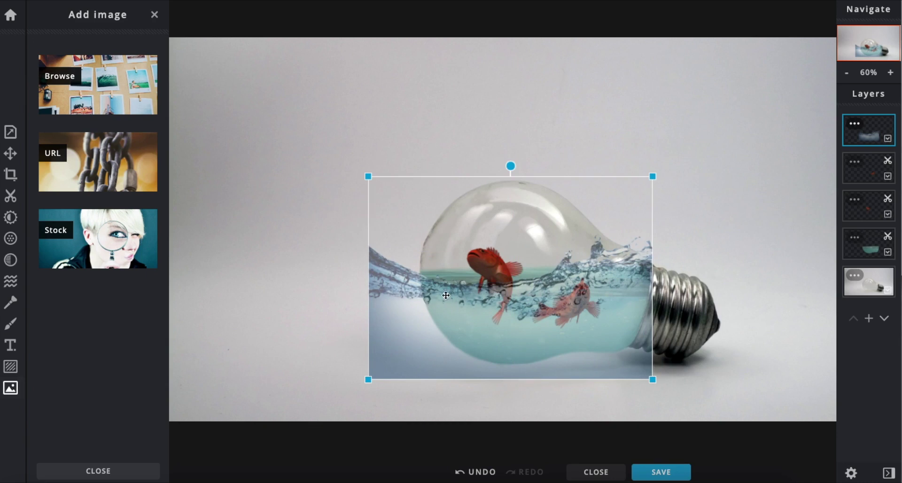
# Flip the water splash horizontally, tilt it slightly counterclockwise, and align its surface with the bulb's waterline
pyautogui.click(10, 154)
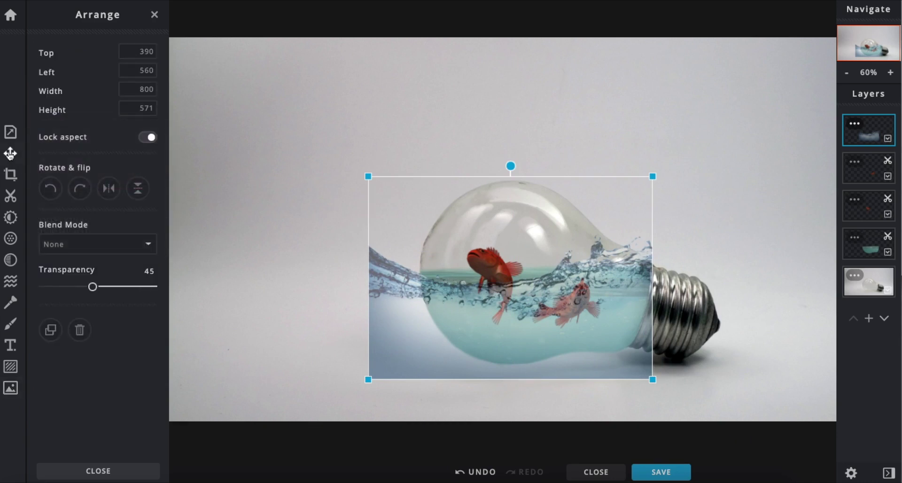
pyautogui.click(109, 189)
pyautogui.moveTo(439, 286); pyautogui.dragTo(486, 304)
pyautogui.moveTo(557, 183)
pyautogui.mouseDown()
pyautogui.moveTo(549, 175)
pyautogui.moveTo(541, 182)
pyautogui.mouseUp()
pyautogui.moveTo(594, 317)
pyautogui.mouseDown()
pyautogui.moveTo(594, 300)
pyautogui.moveTo(574, 302)
pyautogui.moveTo(587, 303)
pyautogui.mouseUp()
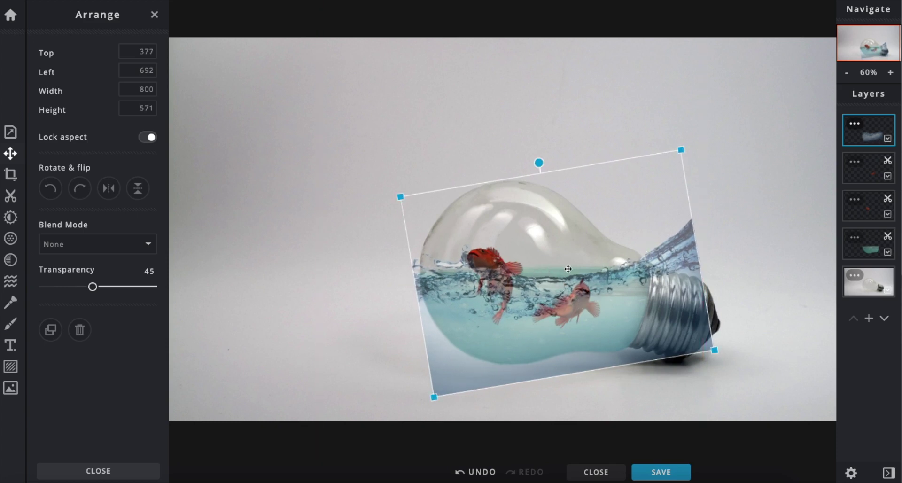
pyautogui.moveTo(461, 275); pyautogui.dragTo(458, 281)
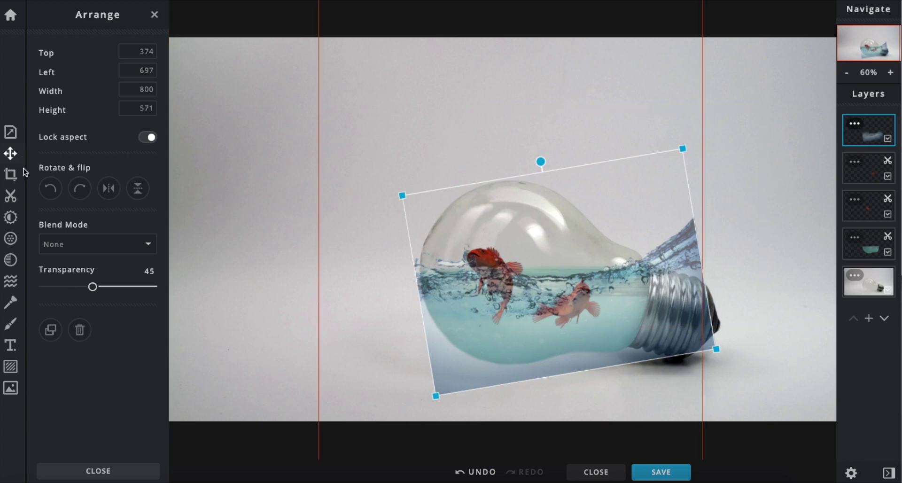
# Brush away the splash over the screw base and outside the glass using the Cutout brush in Remove mode at 50px size
pyautogui.click(10, 197)
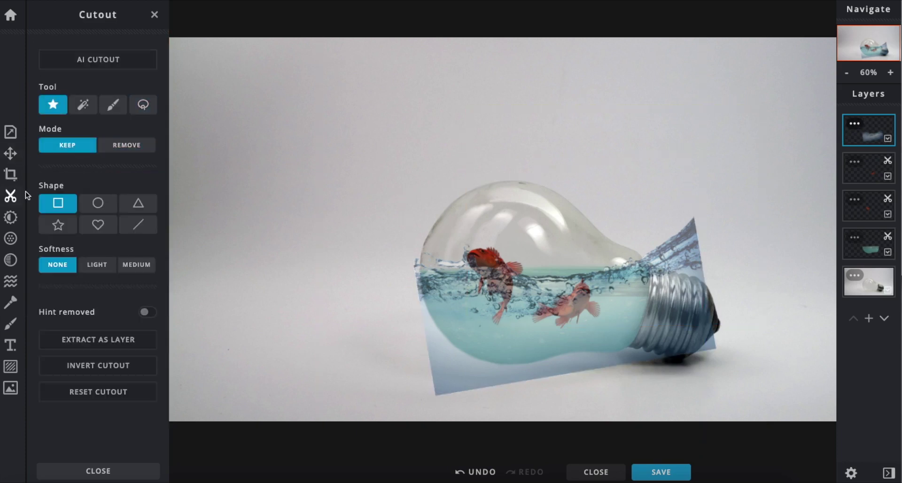
pyautogui.click(113, 106)
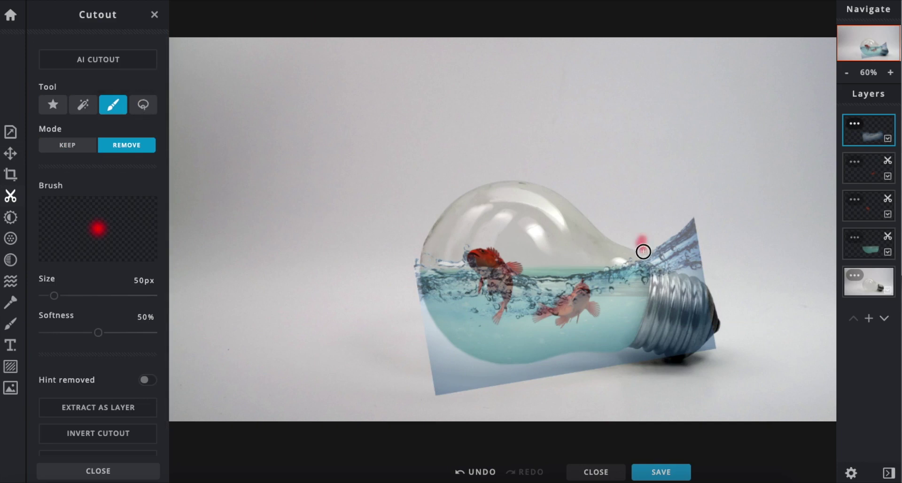
pyautogui.moveTo(653, 296)
pyautogui.mouseDown()
pyautogui.moveTo(626, 357)
pyautogui.moveTo(528, 379)
pyautogui.moveTo(400, 345)
pyautogui.moveTo(429, 395)
pyautogui.moveTo(447, 388)
pyautogui.moveTo(437, 390)
pyautogui.moveTo(429, 354)
pyautogui.moveTo(444, 366)
pyautogui.moveTo(425, 347)
pyautogui.moveTo(423, 355)
pyautogui.moveTo(403, 322)
pyautogui.mouseUp()
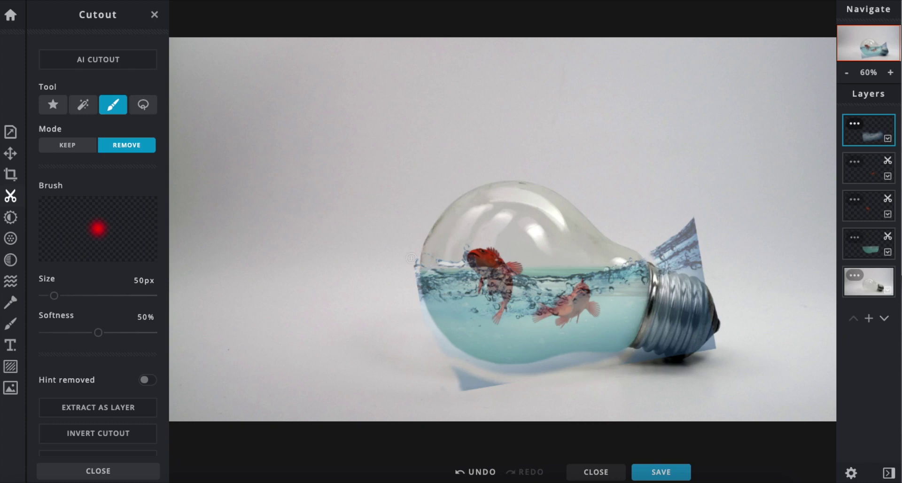
pyautogui.moveTo(414, 284); pyautogui.dragTo(413, 336)
pyautogui.moveTo(416, 271); pyautogui.dragTo(427, 327)
pyautogui.moveTo(417, 226); pyautogui.dragTo(414, 307)
pyautogui.moveTo(648, 247)
pyautogui.mouseDown()
pyautogui.moveTo(651, 323)
pyautogui.moveTo(626, 367)
pyautogui.moveTo(669, 318)
pyautogui.moveTo(653, 349)
pyautogui.moveTo(680, 331)
pyautogui.moveTo(664, 347)
pyautogui.moveTo(696, 341)
pyautogui.moveTo(637, 369)
pyautogui.moveTo(732, 345)
pyautogui.moveTo(709, 344)
pyautogui.moveTo(711, 330)
pyautogui.moveTo(697, 326)
pyautogui.moveTo(721, 266)
pyautogui.moveTo(708, 272)
pyautogui.moveTo(708, 250)
pyautogui.moveTo(689, 273)
pyautogui.moveTo(695, 236)
pyautogui.moveTo(688, 266)
pyautogui.moveTo(682, 215)
pyautogui.moveTo(665, 275)
pyautogui.moveTo(657, 251)
pyautogui.moveTo(671, 256)
pyautogui.moveTo(664, 314)
pyautogui.mouseUp()
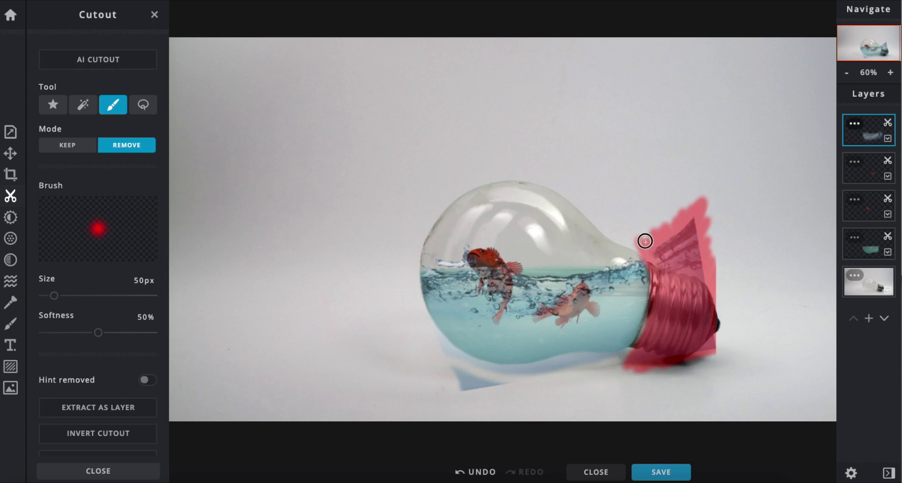
pyautogui.moveTo(662, 285); pyautogui.dragTo(645, 367)
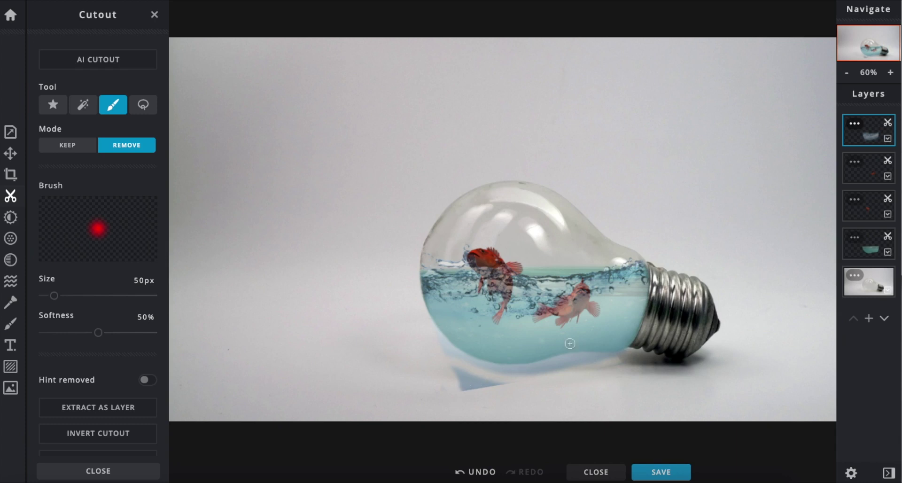
# Clean up the remaining splash spill along the bulb's lower and side edges with the Cutout brush
pyautogui.click(885, 76)
pyautogui.click(885, 76)
pyautogui.moveTo(672, 285); pyautogui.dragTo(614, 99)
pyautogui.moveTo(403, 385)
pyautogui.mouseDown()
pyautogui.moveTo(427, 400)
pyautogui.moveTo(388, 414)
pyautogui.moveTo(388, 381)
pyautogui.moveTo(454, 387)
pyautogui.moveTo(627, 370)
pyautogui.moveTo(608, 382)
pyautogui.moveTo(665, 391)
pyautogui.moveTo(635, 393)
pyautogui.mouseUp()
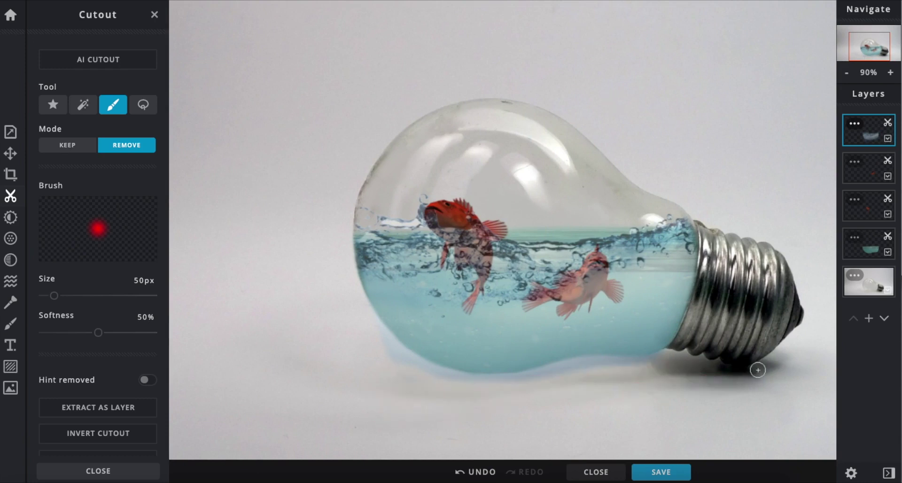
pyautogui.moveTo(480, 385); pyautogui.dragTo(678, 353)
pyautogui.moveTo(699, 202)
pyautogui.mouseDown()
pyautogui.moveTo(712, 259)
pyautogui.moveTo(725, 248)
pyautogui.mouseUp()
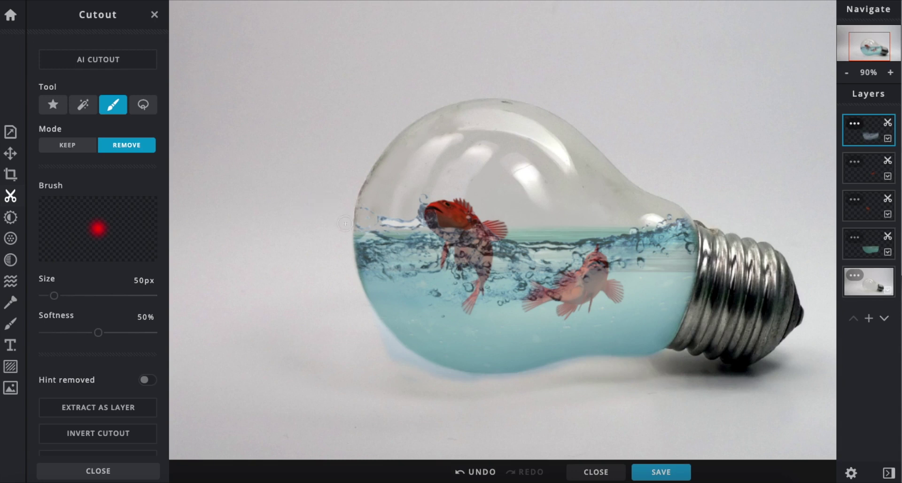
pyautogui.moveTo(415, 79); pyautogui.dragTo(381, 94)
pyautogui.moveTo(341, 288); pyautogui.dragTo(369, 327)
pyautogui.moveTo(355, 299)
pyautogui.mouseDown()
pyautogui.moveTo(396, 353)
pyautogui.moveTo(464, 387)
pyautogui.mouseUp()
pyautogui.moveTo(347, 278)
pyautogui.mouseDown()
pyautogui.moveTo(391, 342)
pyautogui.moveTo(465, 383)
pyautogui.mouseUp()
pyautogui.moveTo(390, 349)
pyautogui.mouseDown()
pyautogui.moveTo(490, 381)
pyautogui.moveTo(664, 356)
pyautogui.mouseUp()
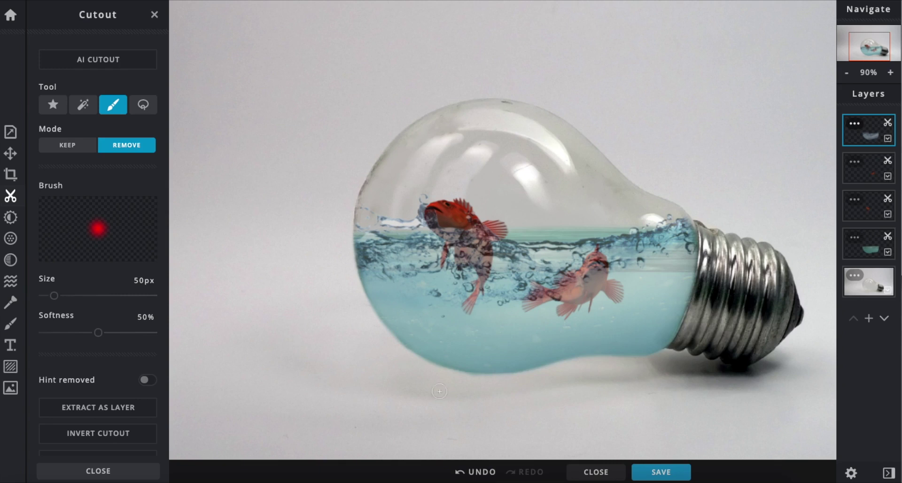
# Brush away the teal water layer's spill around the outside of the bulb with the Cutout brush in Remove mode
pyautogui.click(867, 249)
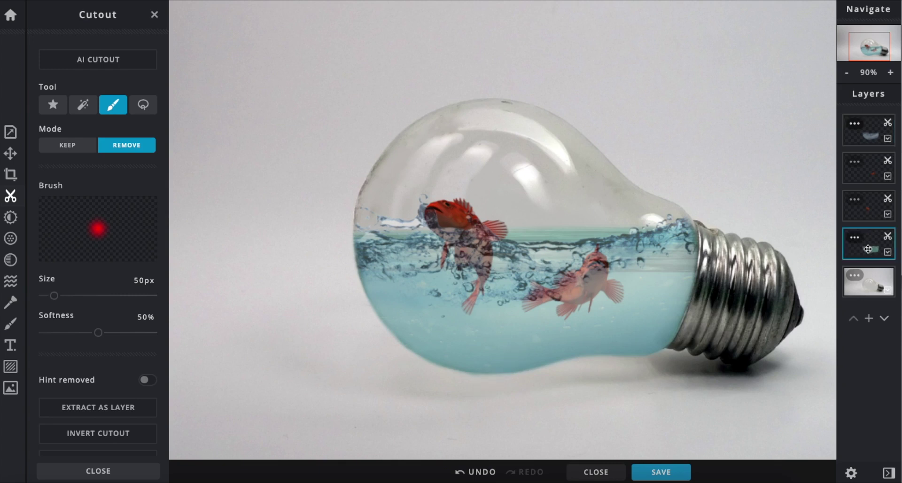
pyautogui.moveTo(356, 303)
pyautogui.mouseDown()
pyautogui.moveTo(430, 370)
pyautogui.moveTo(484, 384)
pyautogui.moveTo(550, 379)
pyautogui.mouseUp()
pyautogui.moveTo(381, 338)
pyautogui.mouseDown()
pyautogui.moveTo(419, 364)
pyautogui.moveTo(482, 383)
pyautogui.moveTo(654, 364)
pyautogui.moveTo(707, 345)
pyautogui.mouseUp()
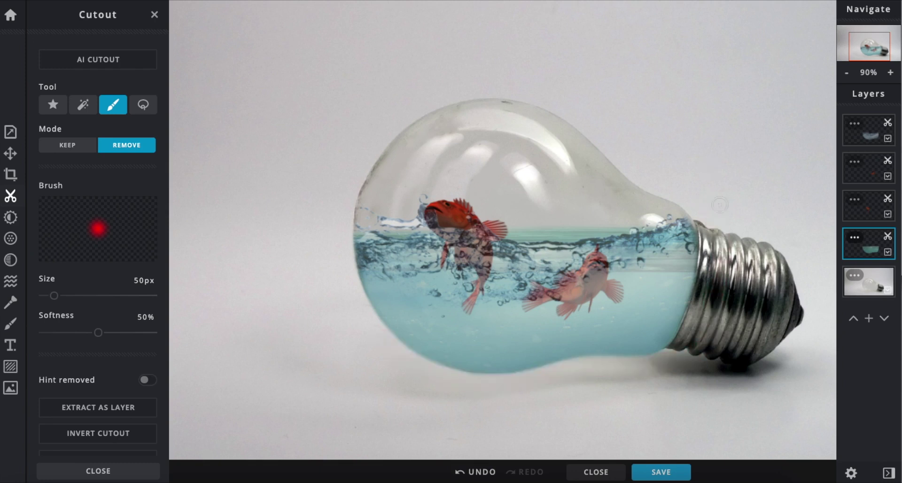
pyautogui.moveTo(756, 305); pyautogui.dragTo(472, 420)
pyautogui.moveTo(339, 183); pyautogui.dragTo(340, 252)
# Erase the teal water layer's flat surface strip above the splash line across the whole bulb
pyautogui.click(871, 126)
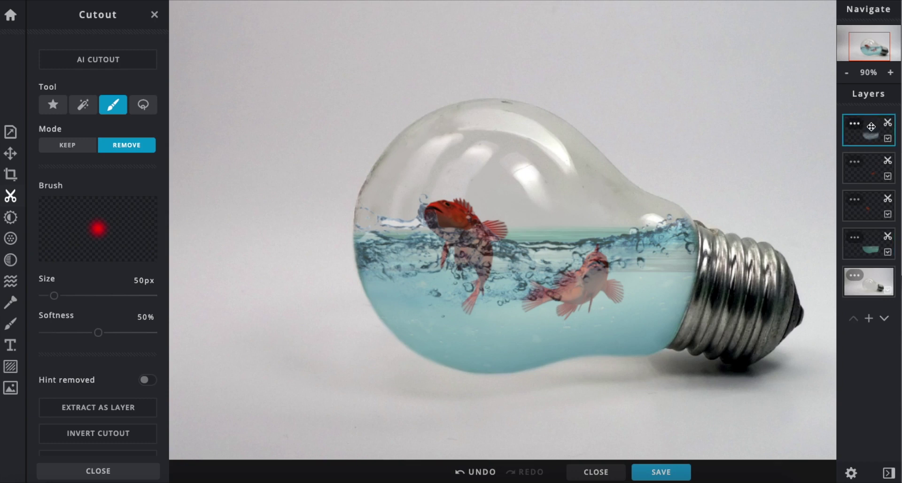
pyautogui.click(880, 243)
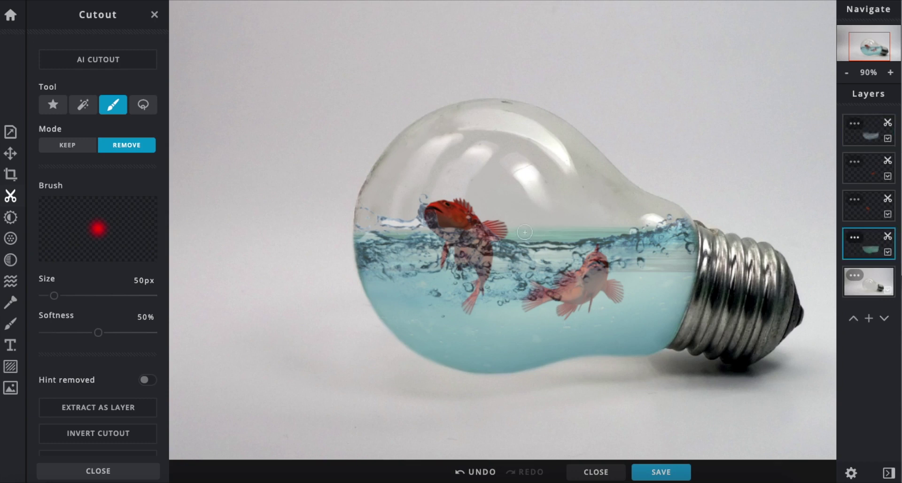
pyautogui.moveTo(538, 234)
pyautogui.mouseDown()
pyautogui.moveTo(651, 225)
pyautogui.moveTo(601, 236)
pyautogui.moveTo(447, 222)
pyautogui.moveTo(398, 233)
pyautogui.moveTo(376, 224)
pyautogui.moveTo(353, 237)
pyautogui.mouseUp()
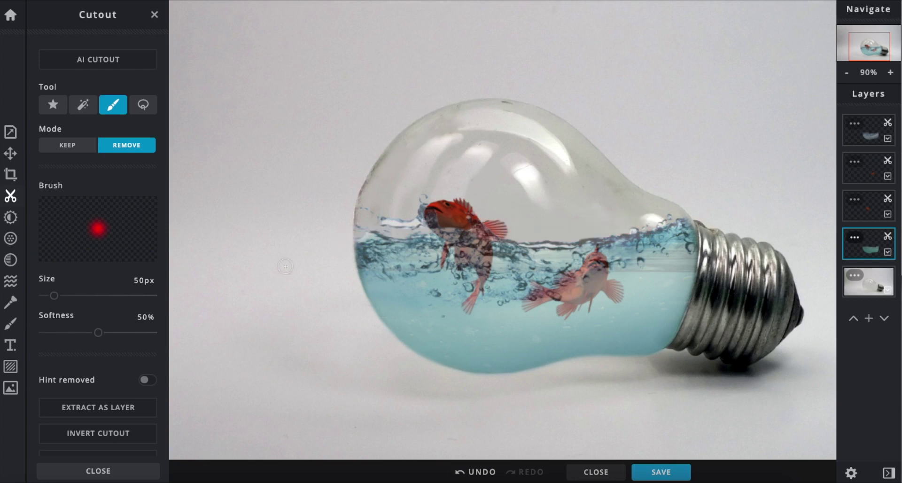
pyautogui.moveTo(571, 231); pyautogui.dragTo(662, 219)
pyautogui.moveTo(705, 208)
pyautogui.mouseDown()
pyautogui.moveTo(611, 224)
pyautogui.moveTo(475, 219)
pyautogui.mouseUp()
pyautogui.moveTo(555, 232); pyautogui.dragTo(458, 203)
pyautogui.moveTo(682, 212); pyautogui.dragTo(567, 185)
# Set the water splash layer's transparency to 70
pyautogui.click(866, 135)
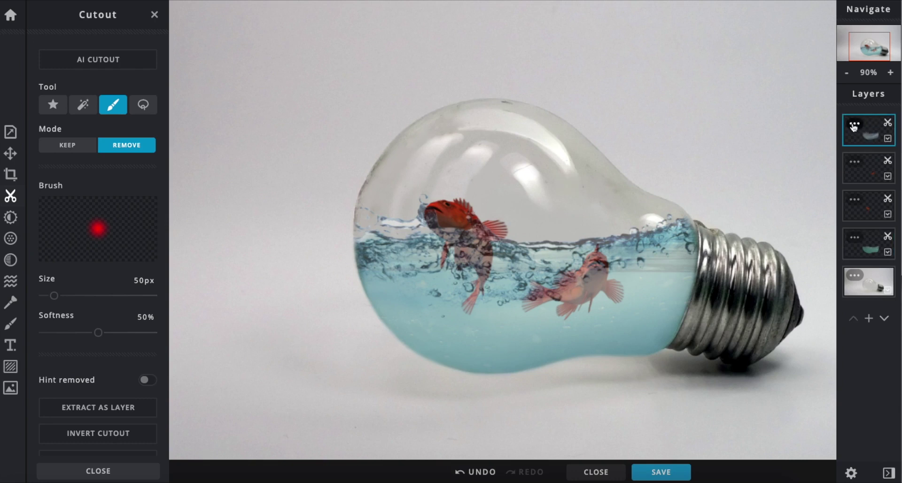
pyautogui.click(854, 125)
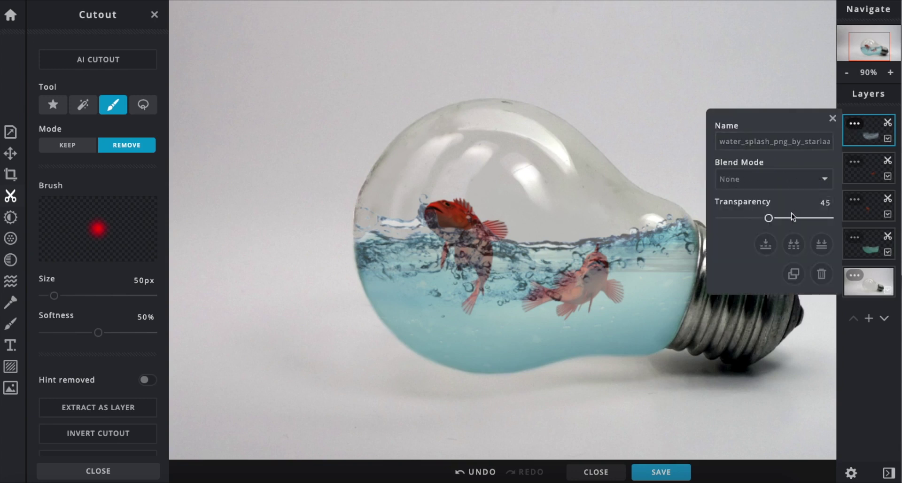
pyautogui.moveTo(770, 221); pyautogui.dragTo(798, 222)
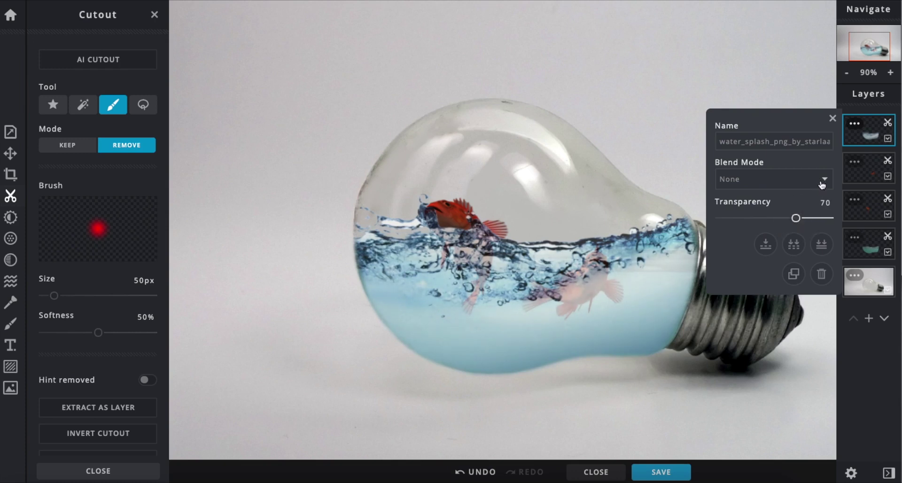
# Set the water splash layer's blend mode to Overlay and its transparency to 81
pyautogui.click(821, 185)
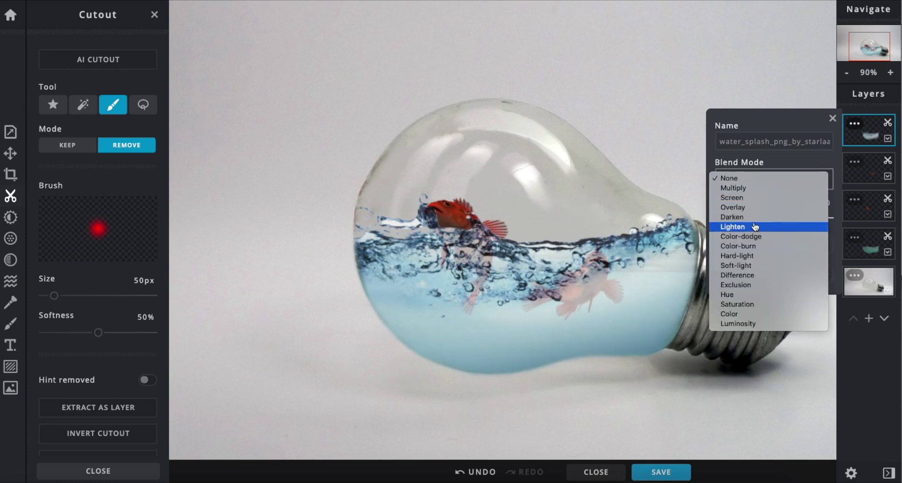
pyautogui.click(754, 207)
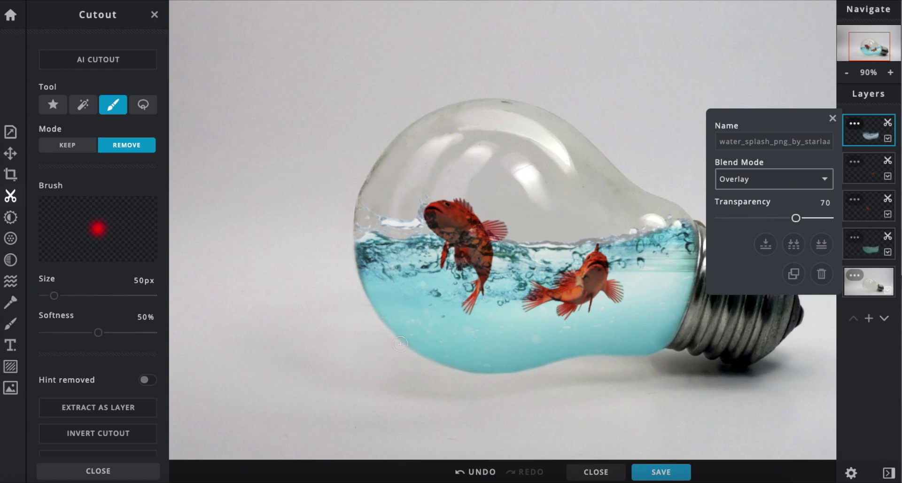
pyautogui.click(813, 218)
pyautogui.moveTo(813, 221)
pyautogui.mouseDown()
pyautogui.moveTo(799, 218)
pyautogui.moveTo(809, 219)
pyautogui.mouseUp()
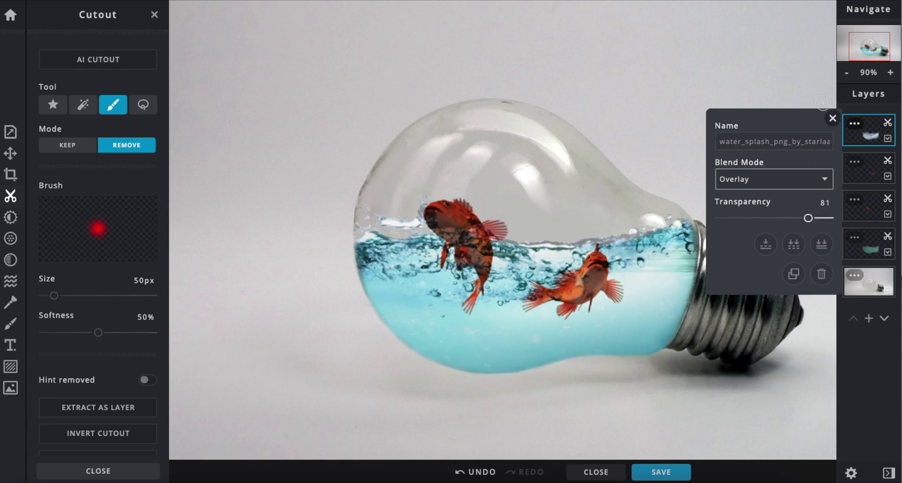
pyautogui.click(833, 118)
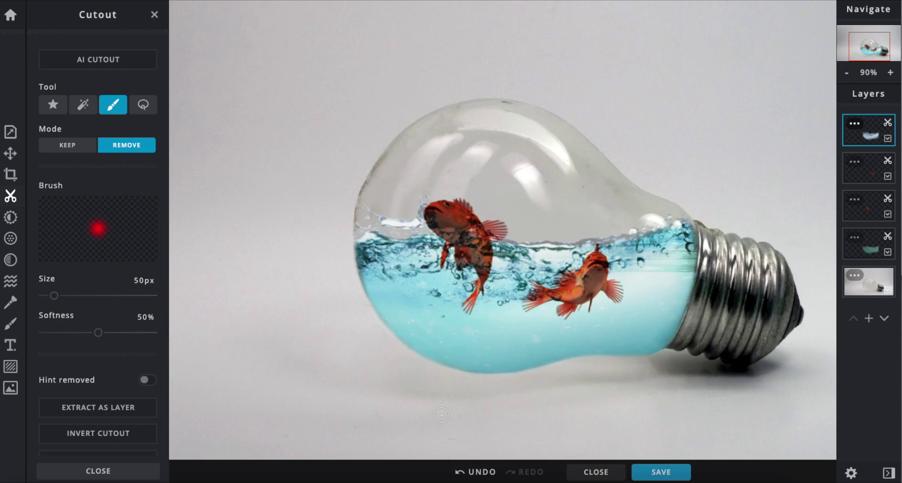
# Trim the splash layer's edge beside the bulb's screw cap with a 19 px Cutout brush at 0% softness
pyautogui.click(846, 75)
pyautogui.click(846, 75)
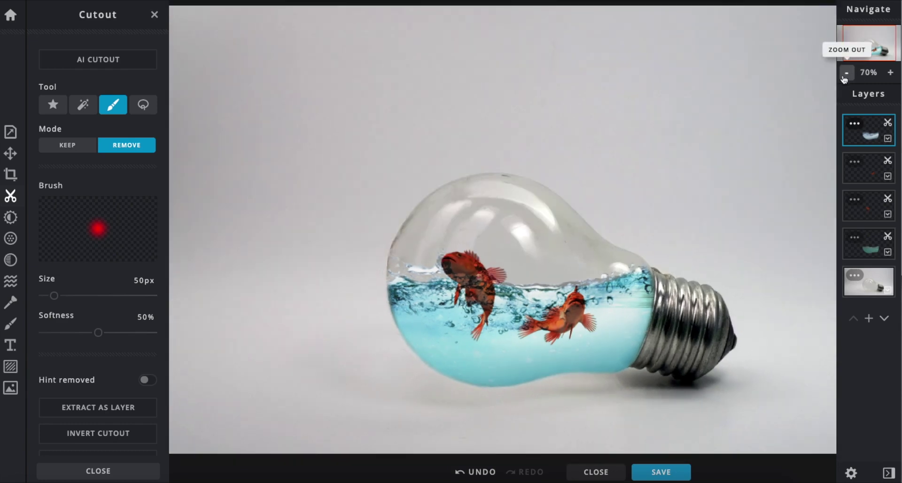
pyautogui.click(889, 74)
pyautogui.click(889, 74)
pyautogui.click(889, 74)
pyautogui.click(889, 74)
pyautogui.click(889, 73)
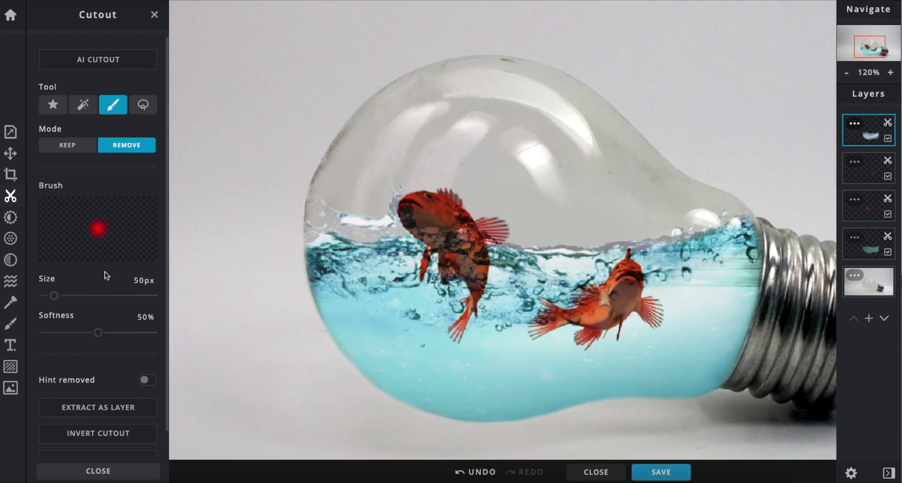
pyautogui.moveTo(98, 333); pyautogui.dragTo(42, 332)
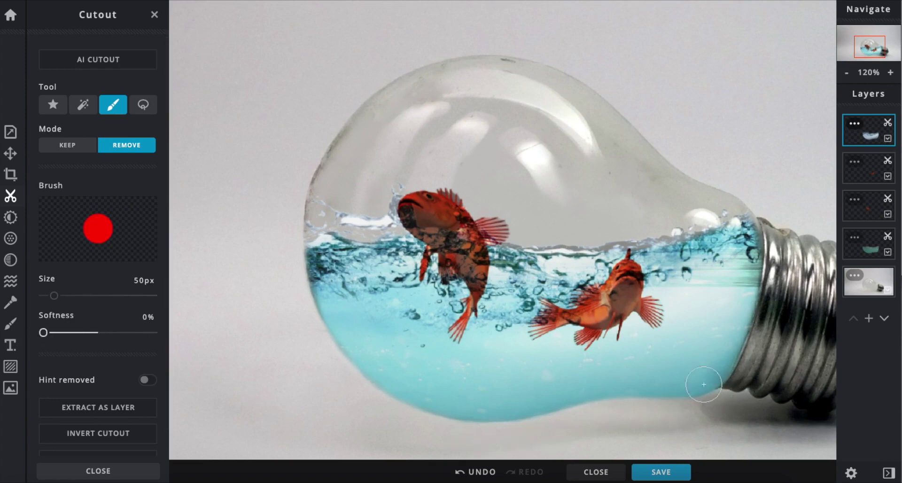
pyautogui.moveTo(53, 295); pyautogui.dragTo(47, 295)
pyautogui.moveTo(735, 386)
pyautogui.mouseDown()
pyautogui.moveTo(693, 404)
pyautogui.moveTo(522, 426)
pyautogui.moveTo(592, 408)
pyautogui.moveTo(718, 398)
pyautogui.mouseUp()
pyautogui.moveTo(326, 354)
pyautogui.mouseDown()
pyautogui.moveTo(395, 403)
pyautogui.moveTo(452, 423)
pyautogui.mouseUp()
pyautogui.hotkey('ctrl', 'z')
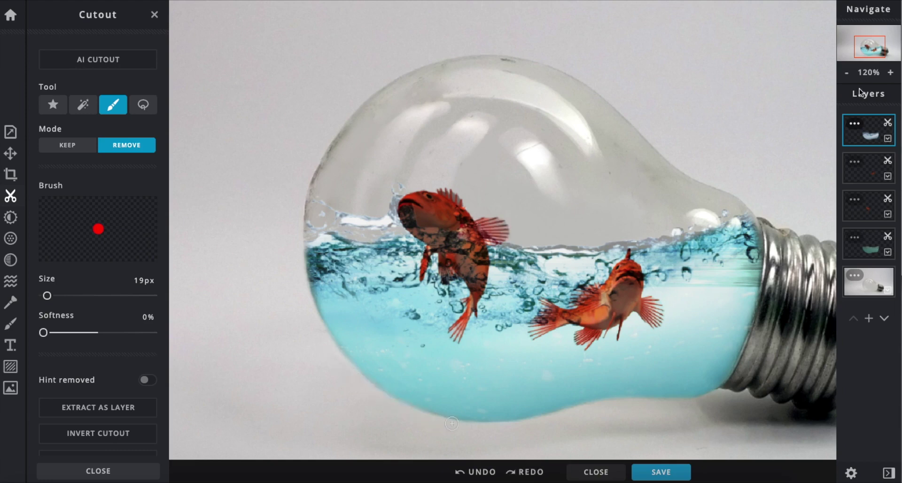
pyautogui.click(846, 72)
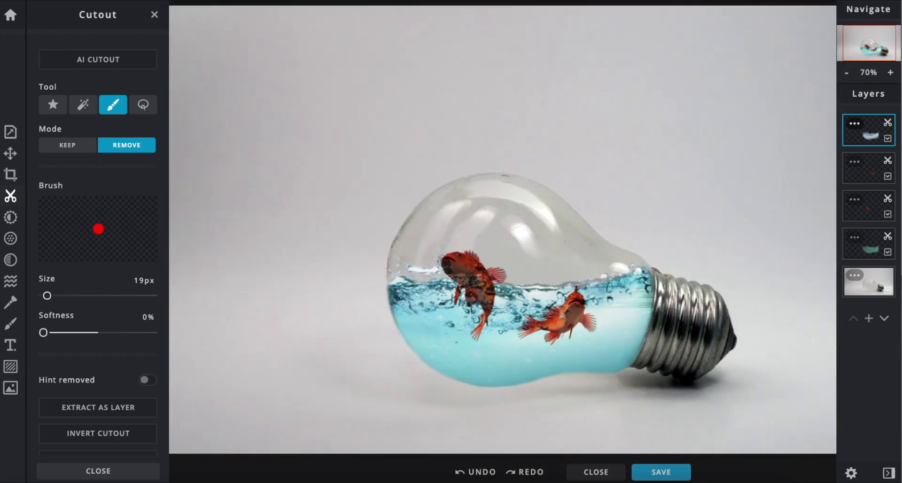
# Set the transparency of the right-hand fish's layer to 90
pyautogui.click(10, 153)
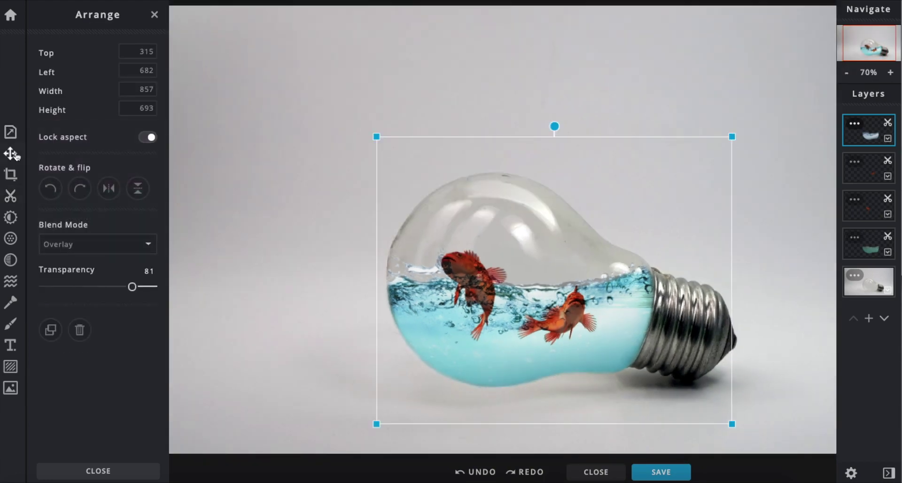
pyautogui.click(866, 172)
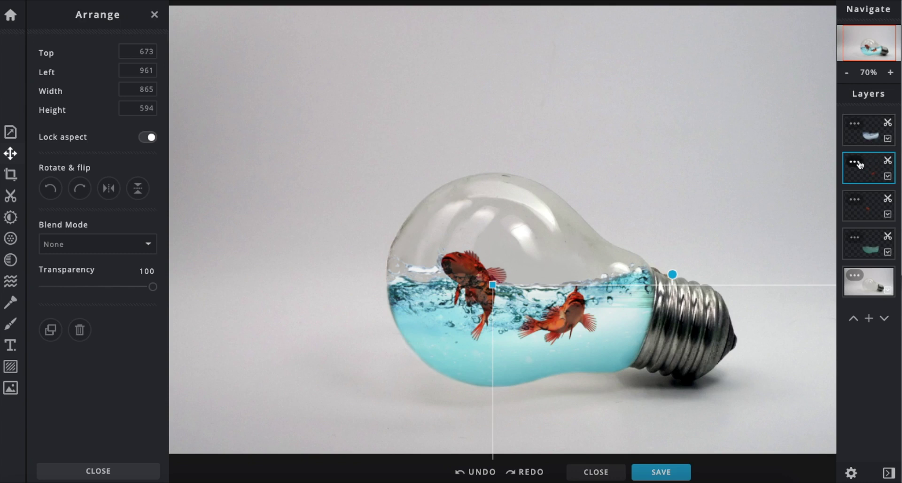
pyautogui.click(855, 162)
pyautogui.moveTo(827, 258)
pyautogui.mouseDown()
pyautogui.moveTo(798, 256)
pyautogui.moveTo(819, 258)
pyautogui.mouseUp()
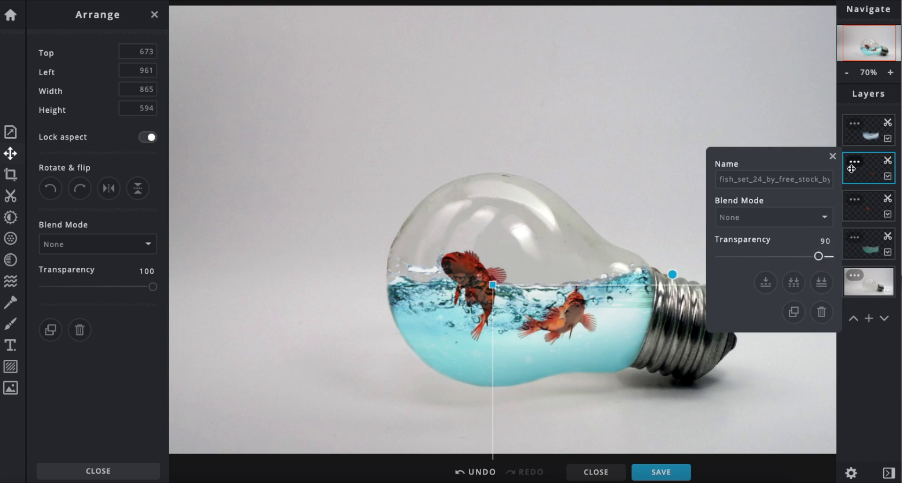
pyautogui.click(794, 127)
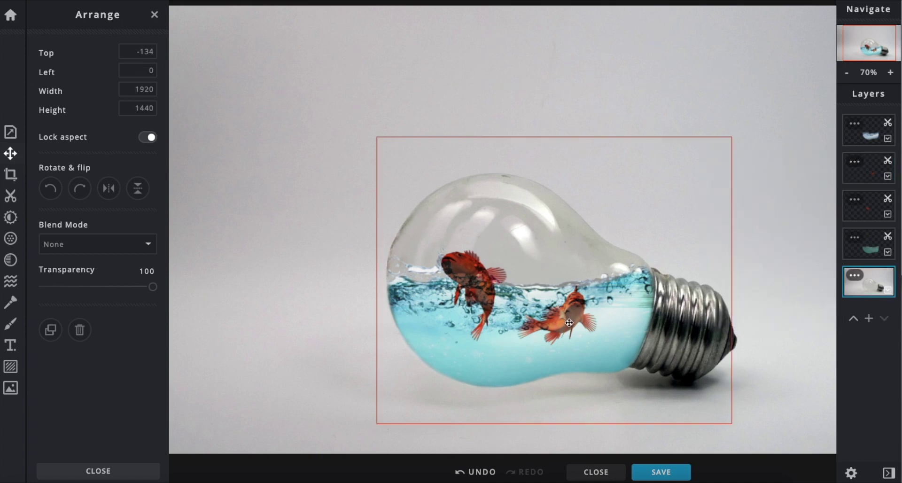
# Hide the splash layer, move the right-hand fish slightly down and right to Top 694, Left 972, and show the splash again
pyautogui.click(867, 212)
pyautogui.click(868, 170)
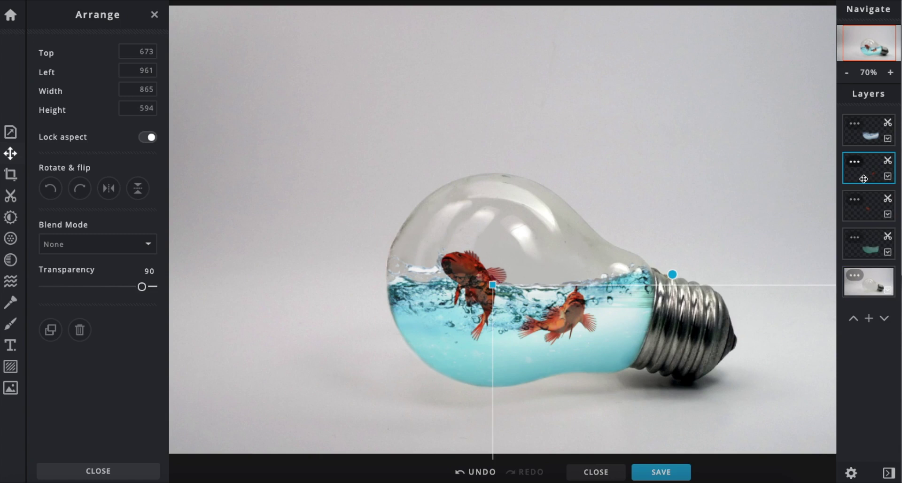
pyautogui.click(888, 139)
pyautogui.moveTo(571, 314); pyautogui.dragTo(575, 322)
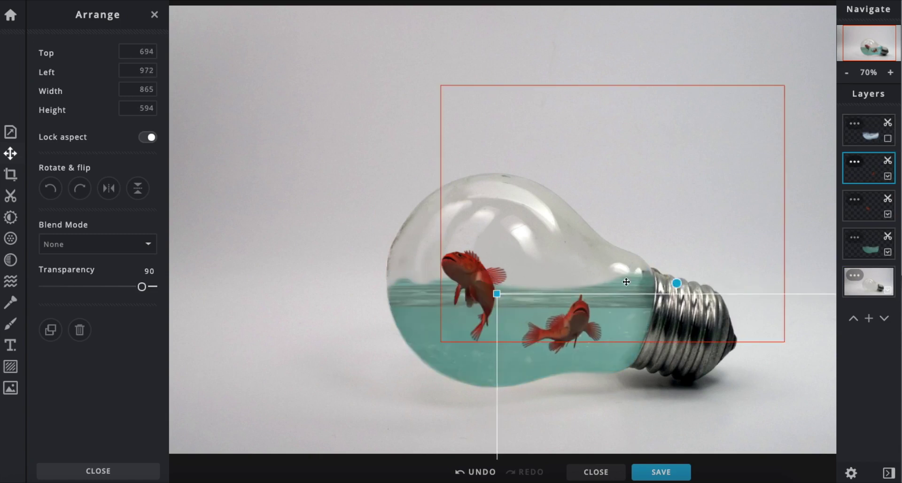
pyautogui.click(886, 139)
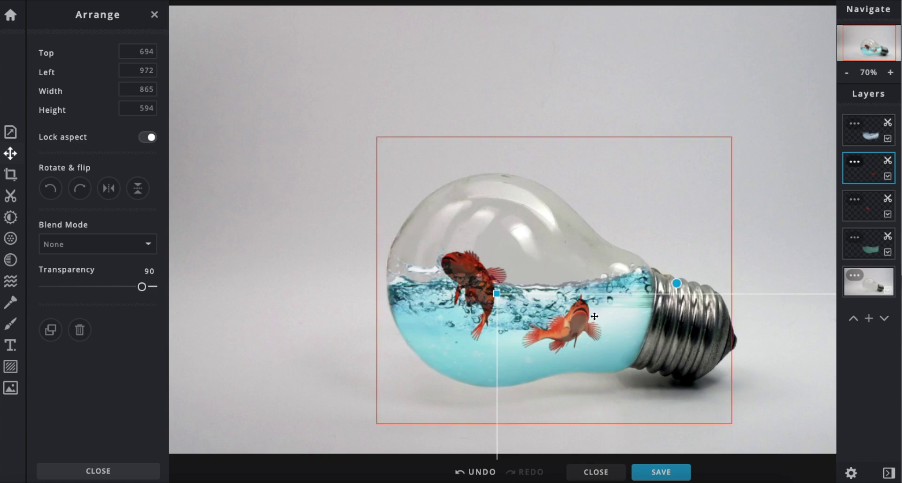
pyautogui.click(885, 140)
pyautogui.click(887, 139)
pyautogui.click(886, 140)
pyautogui.click(887, 140)
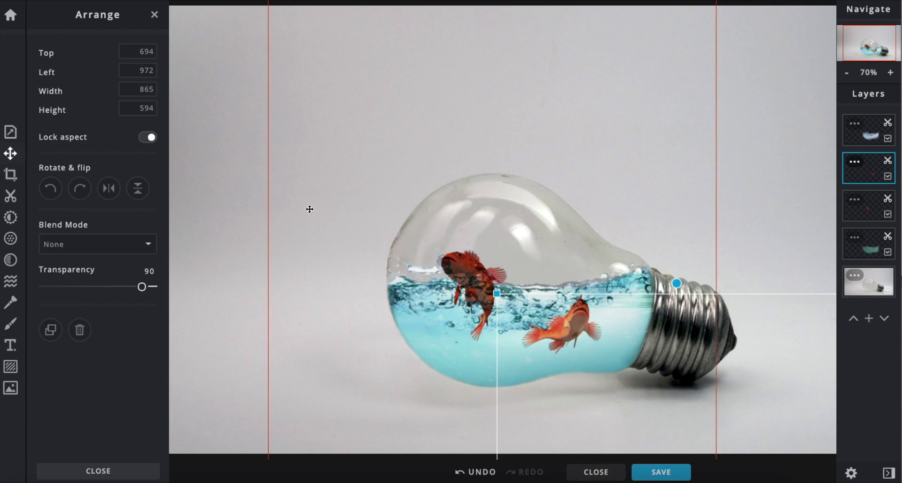
pyautogui.click(231, 242)
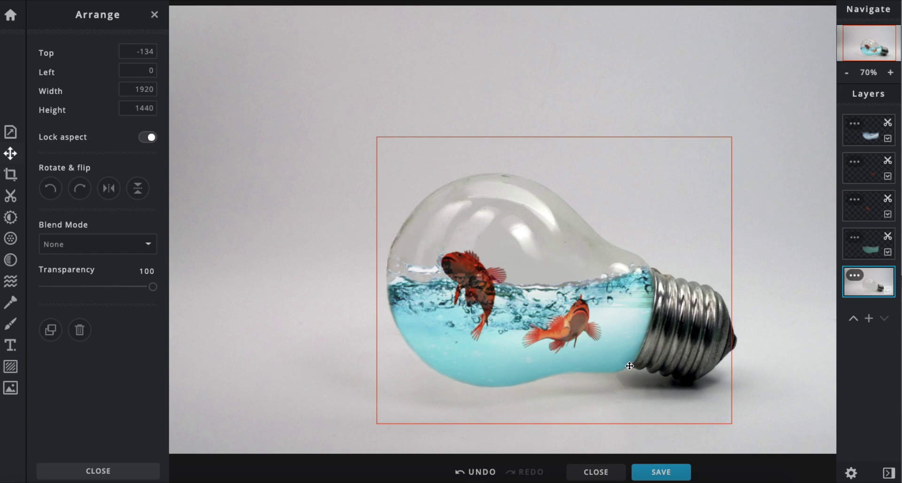
# Add an empty layer above the water splash layer
pyautogui.click(869, 126)
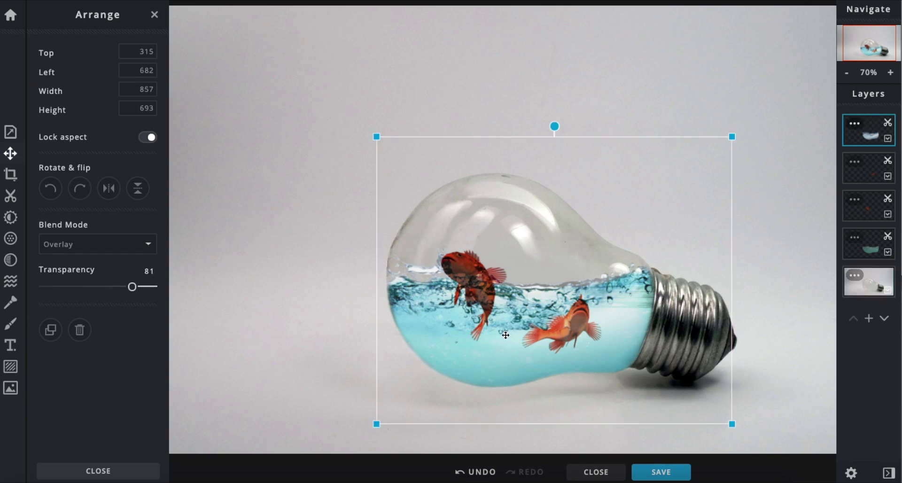
pyautogui.click(869, 318)
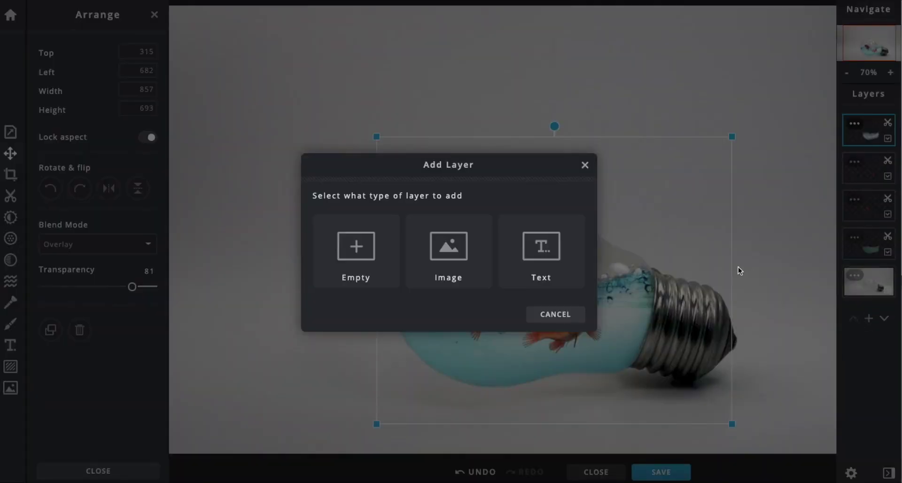
pyautogui.click(360, 243)
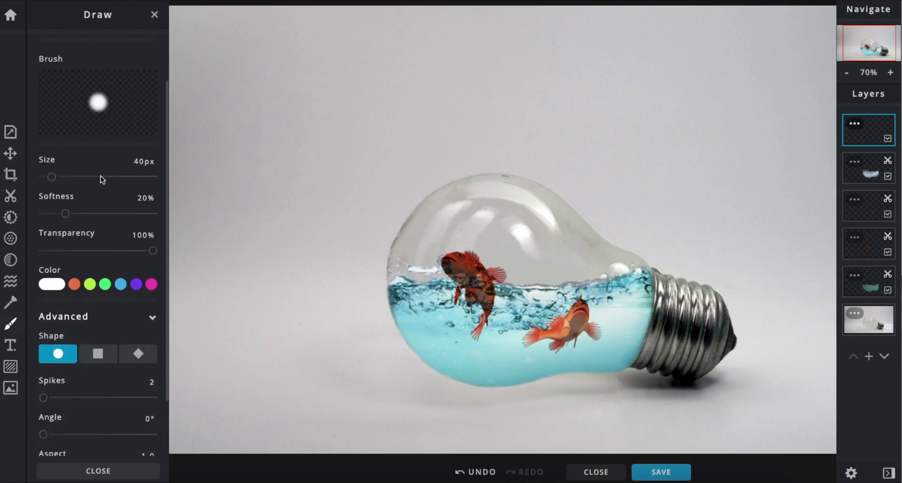
# Paint a dark shadow beneath the bulb and screw cap with a #2C2C2C Draw brush, size 122 px and softness 73%
pyautogui.click(51, 284)
pyautogui.moveTo(90, 352); pyautogui.dragTo(31, 353)
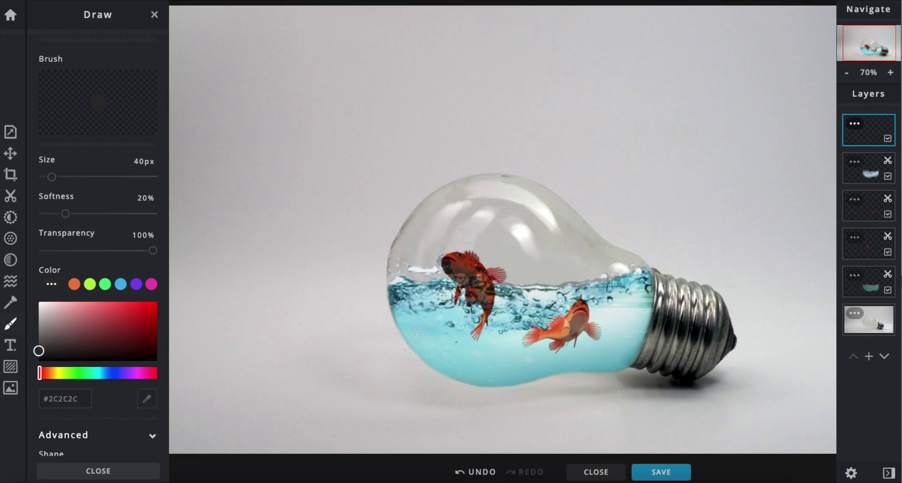
pyautogui.click(53, 179)
pyautogui.moveTo(65, 214); pyautogui.dragTo(123, 213)
pyautogui.moveTo(53, 178); pyautogui.dragTo(69, 177)
pyautogui.moveTo(354, 370); pyautogui.dragTo(348, 382)
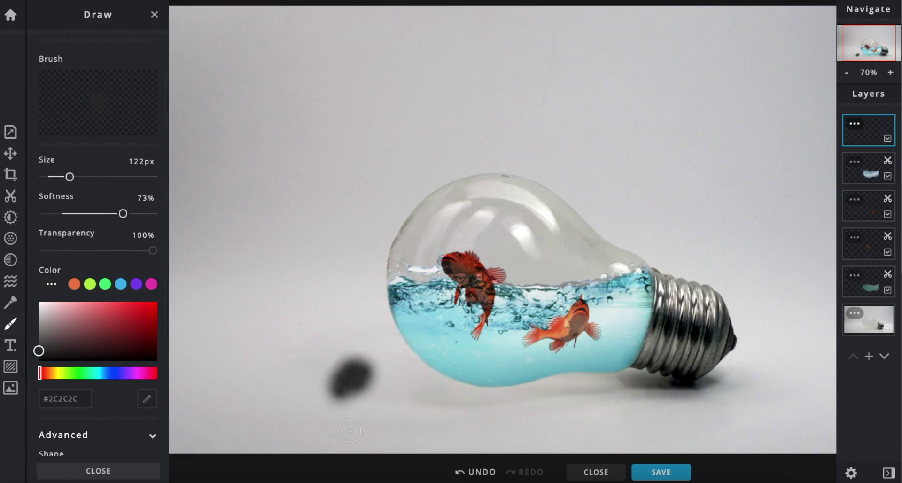
pyautogui.hotkey('ctrl', 'z')
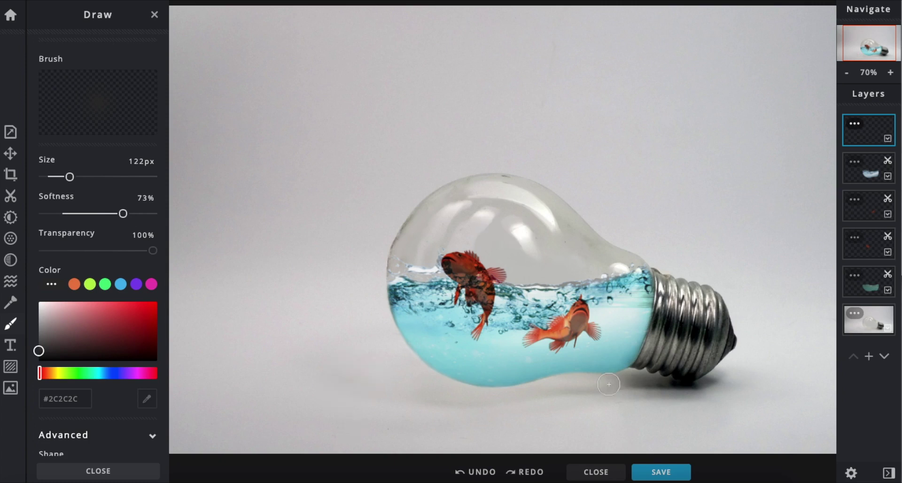
pyautogui.moveTo(493, 390)
pyautogui.mouseDown()
pyautogui.moveTo(667, 376)
pyautogui.moveTo(530, 386)
pyautogui.moveTo(666, 390)
pyautogui.moveTo(700, 377)
pyautogui.mouseUp()
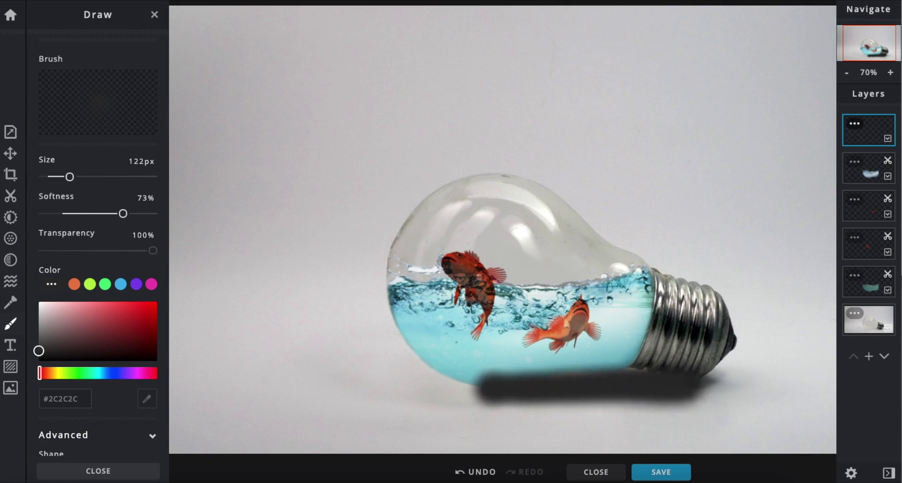
# Remove the shadow's overlap with the bulb and thin its lower edge using a 156 px Cutout brush in Remove mode
pyautogui.click(10, 196)
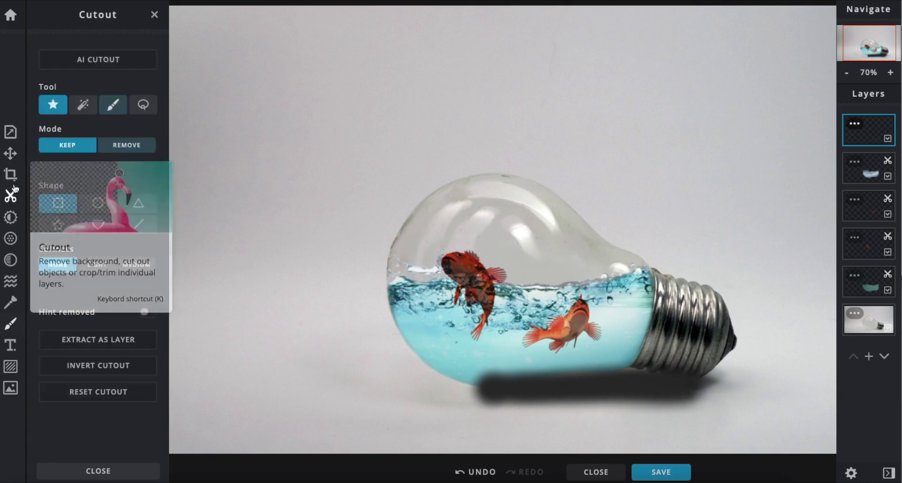
pyautogui.click(129, 144)
pyautogui.click(113, 104)
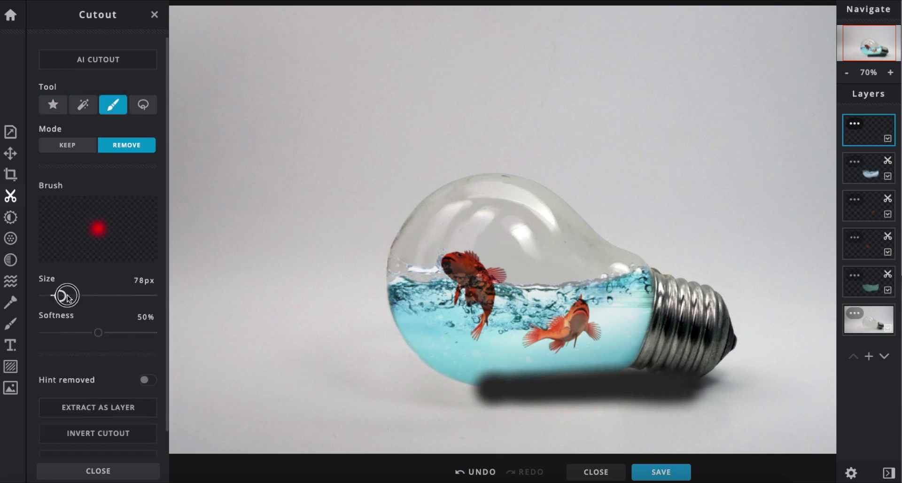
pyautogui.moveTo(67, 295); pyautogui.dragTo(78, 296)
pyautogui.moveTo(479, 366)
pyautogui.mouseDown()
pyautogui.moveTo(510, 359)
pyautogui.moveTo(467, 359)
pyautogui.mouseUp()
pyautogui.moveTo(467, 360)
pyautogui.mouseDown()
pyautogui.moveTo(620, 356)
pyautogui.moveTo(578, 350)
pyautogui.moveTo(525, 363)
pyautogui.moveTo(416, 364)
pyautogui.mouseUp()
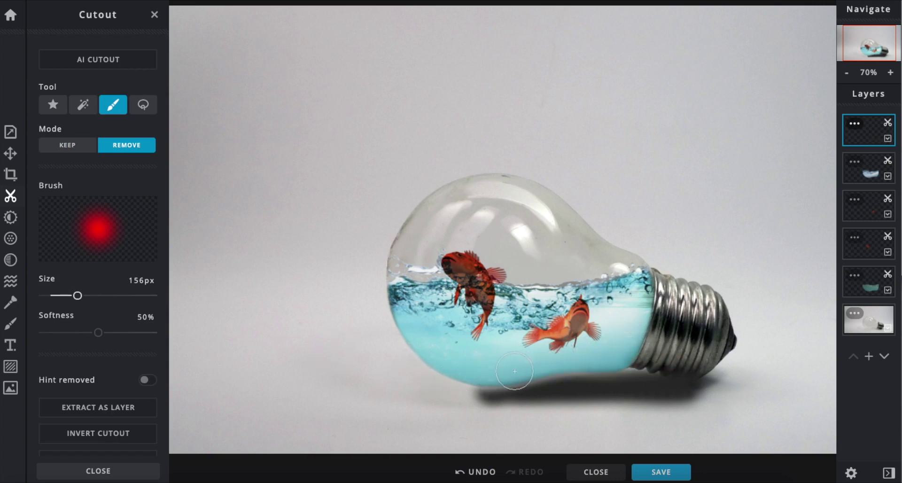
pyautogui.hotkey('ctrl', 'z')
pyautogui.moveTo(482, 371); pyautogui.dragTo(505, 370)
pyautogui.moveTo(677, 349)
pyautogui.mouseDown()
pyautogui.moveTo(668, 362)
pyautogui.moveTo(704, 358)
pyautogui.moveTo(695, 363)
pyautogui.mouseUp()
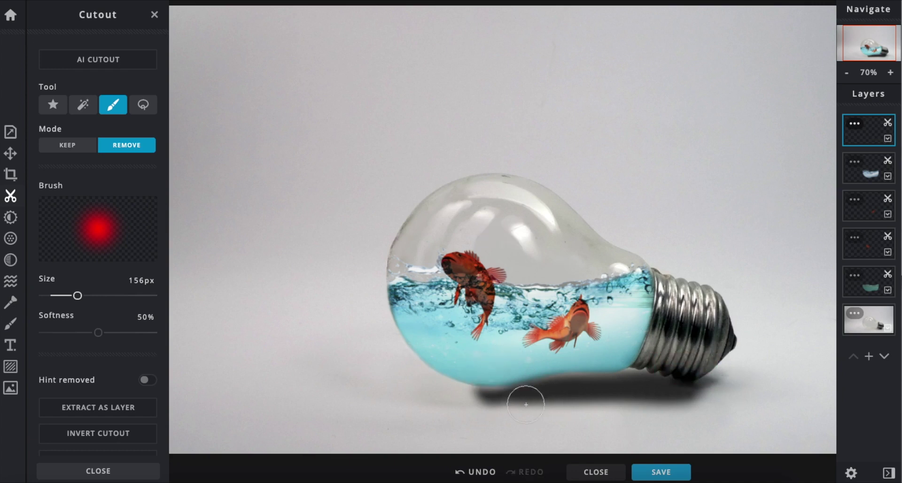
pyautogui.moveTo(467, 405)
pyautogui.mouseDown()
pyautogui.moveTo(698, 409)
pyautogui.moveTo(747, 375)
pyautogui.mouseUp()
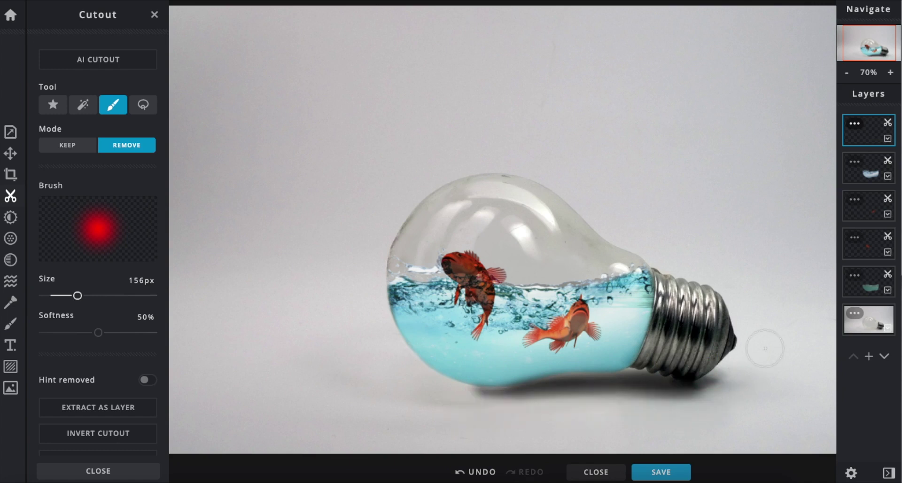
# Set the shadow layer's transparency to 60 and brush away its excess along the lower and bulb-side edges
pyautogui.click(855, 125)
pyautogui.moveTo(829, 221); pyautogui.dragTo(785, 217)
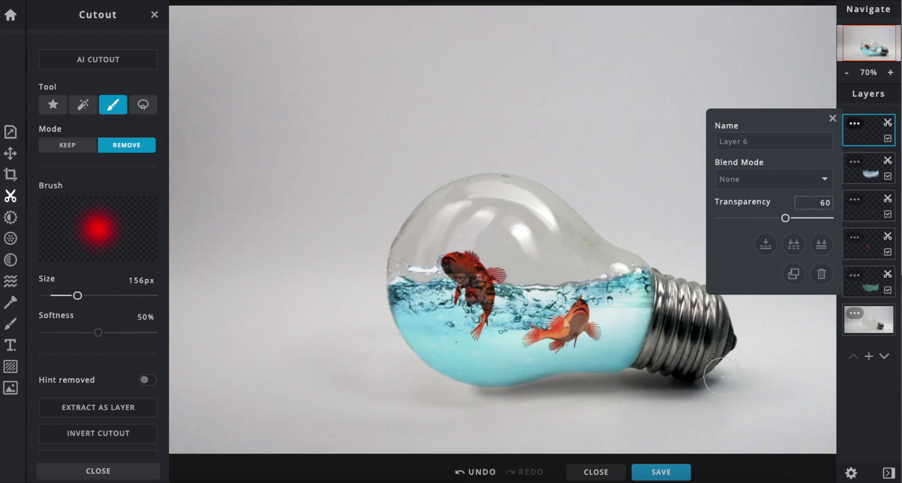
pyautogui.moveTo(713, 401); pyautogui.dragTo(647, 418)
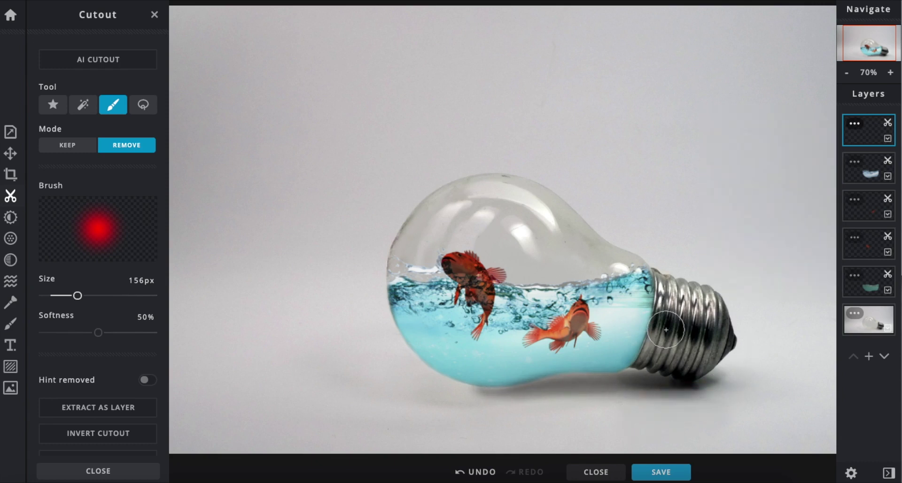
pyautogui.moveTo(605, 360); pyautogui.dragTo(482, 371)
pyautogui.click(846, 73)
pyautogui.click(846, 72)
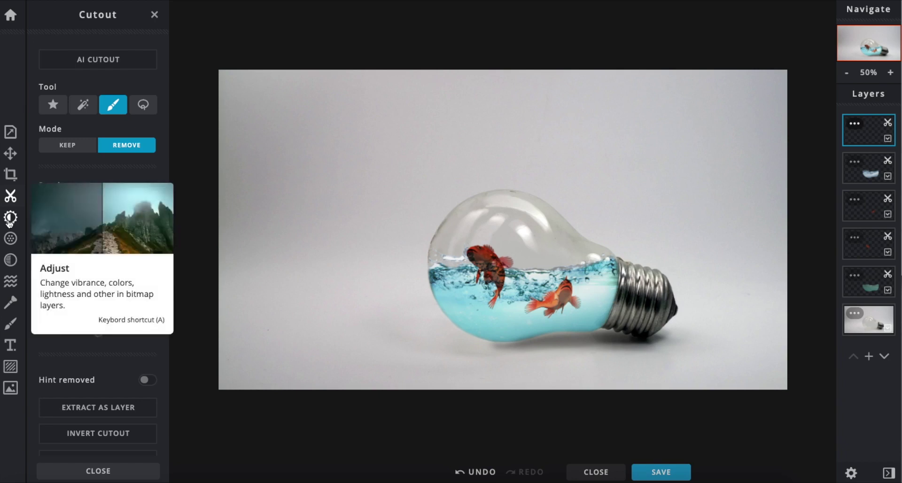
pyautogui.click(10, 261)
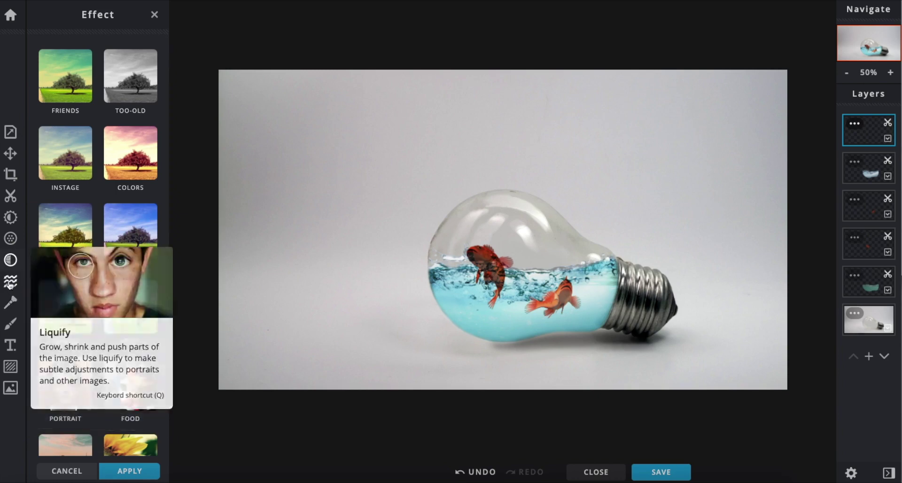
pyautogui.click(10, 260)
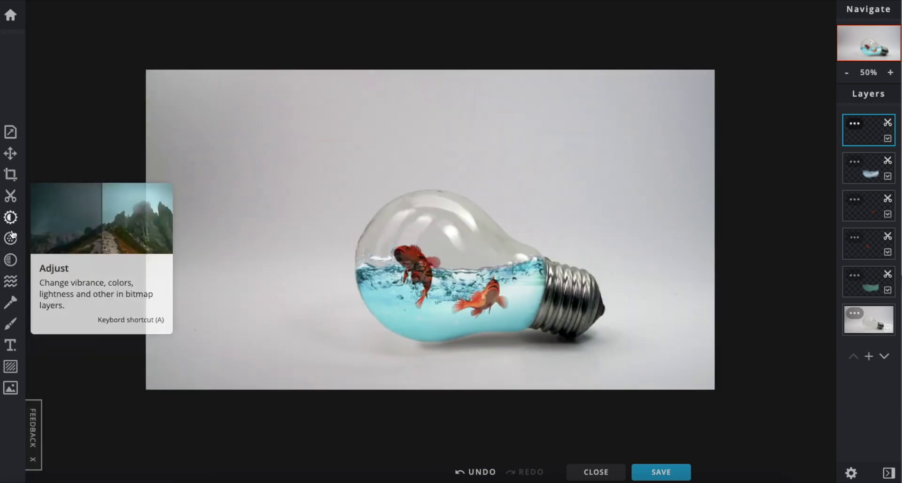
pyautogui.click(10, 238)
pyautogui.click(11, 239)
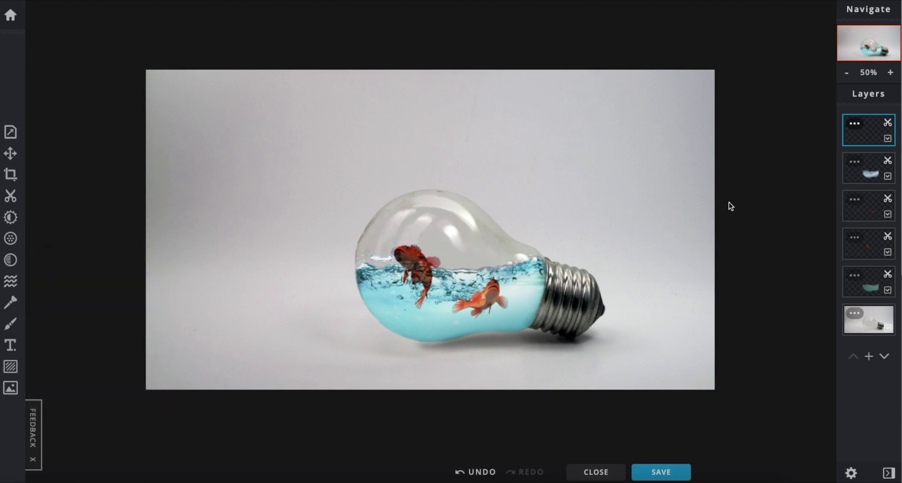
# Export the composite as the PNG file Tutorial - Fish in Bulb to the Digital Photo Manipulation folder
pyautogui.click(660, 473)
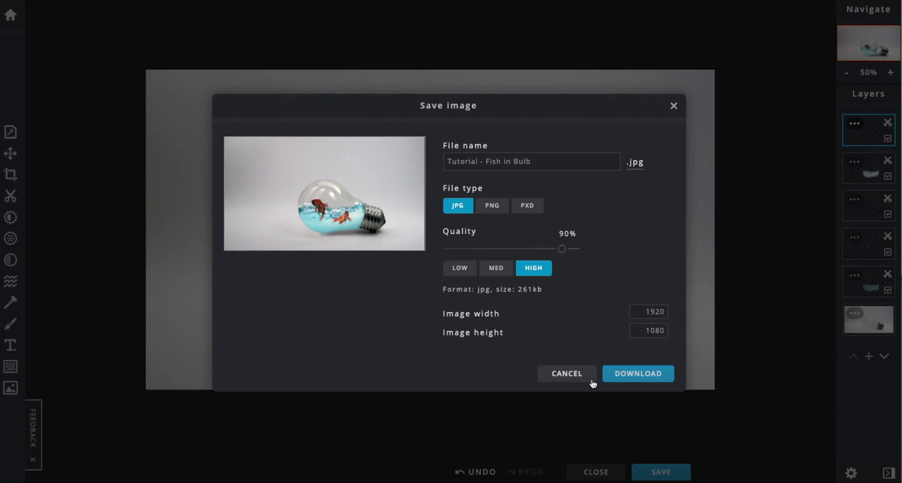
pyautogui.click(533, 161)
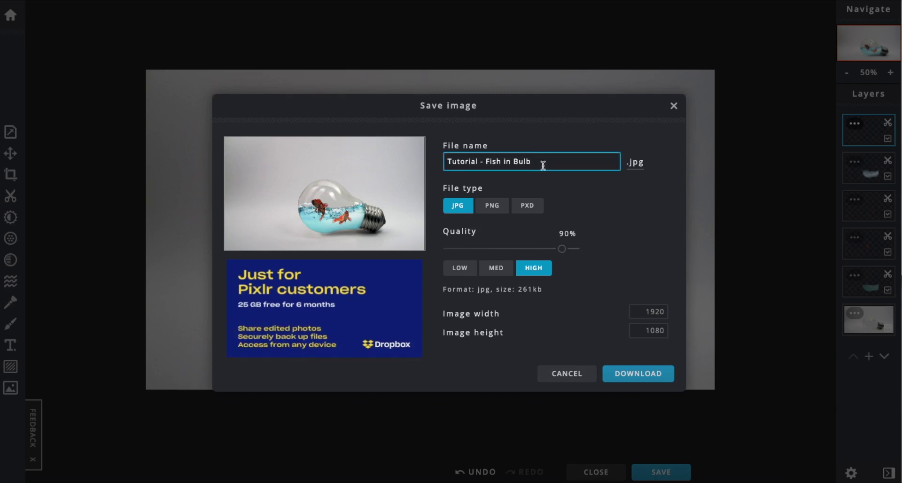
pyautogui.moveTo(562, 249); pyautogui.dragTo(588, 242)
pyautogui.click(493, 207)
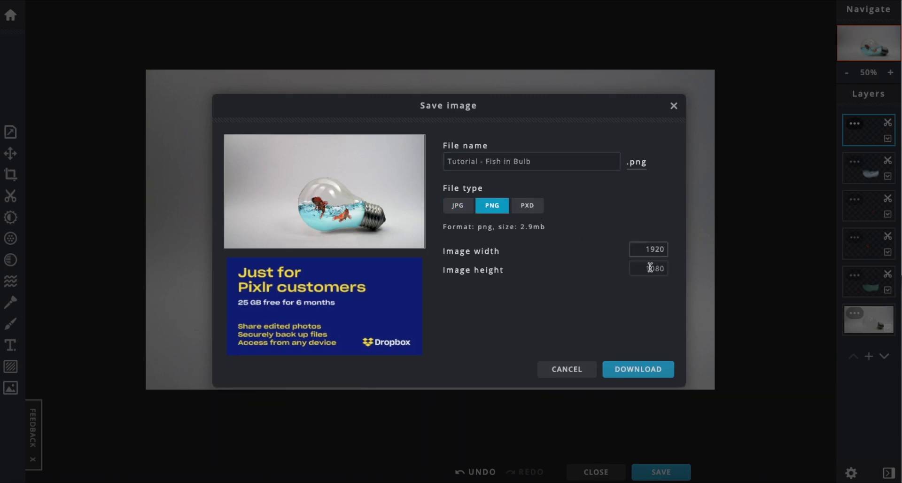
pyautogui.click(648, 364)
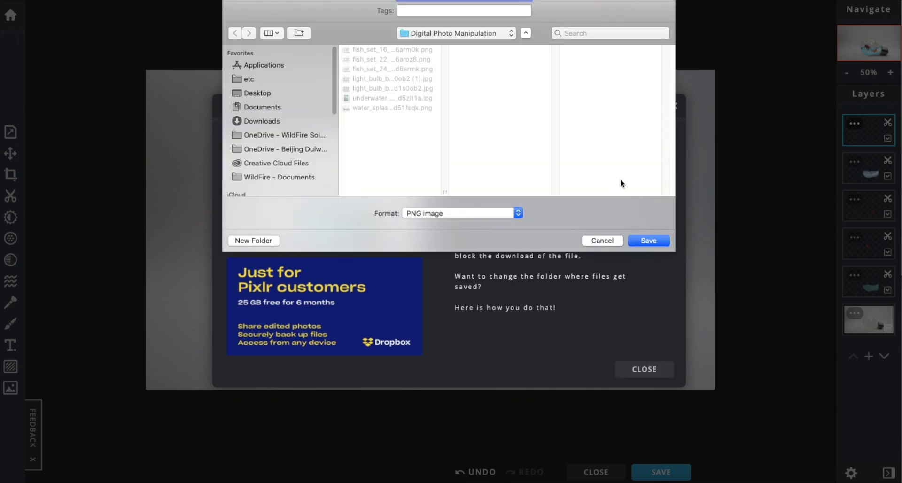
pyautogui.click(643, 240)
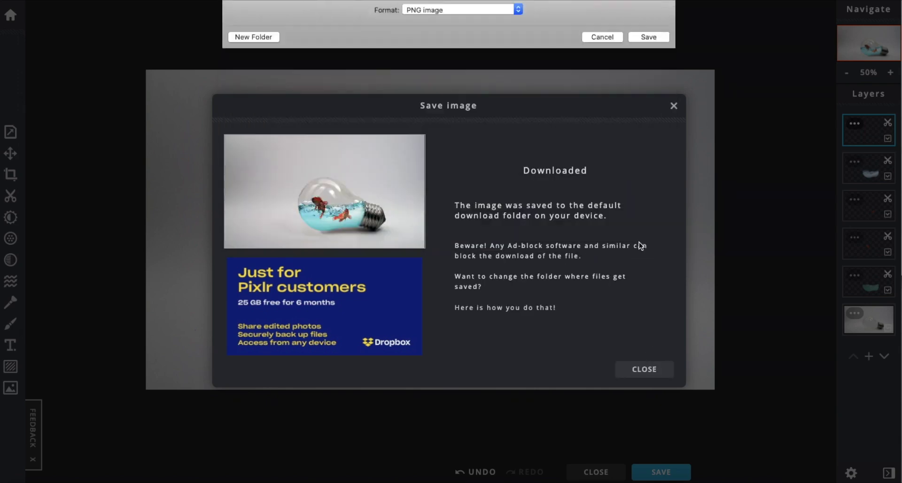
pyautogui.click(674, 107)
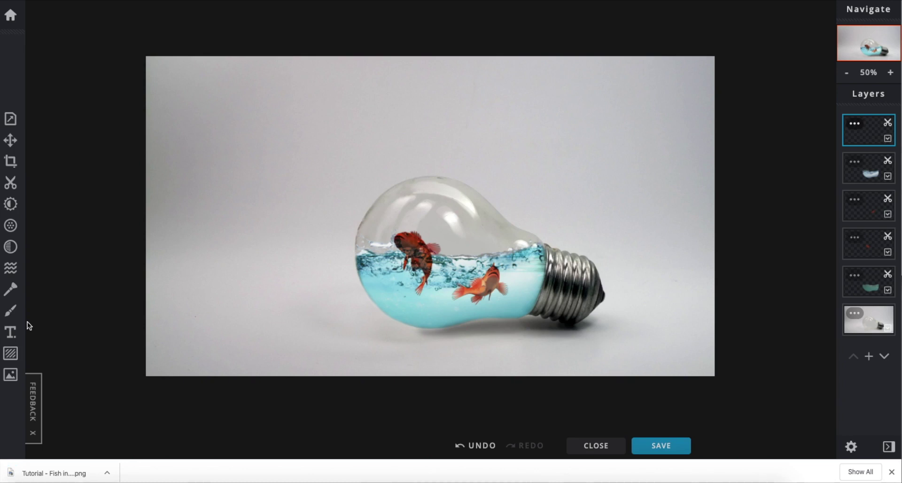
# Add Tutorial - Fish in Bulb.png to the current document as a new layer and place it over the canvas
pyautogui.click(11, 374)
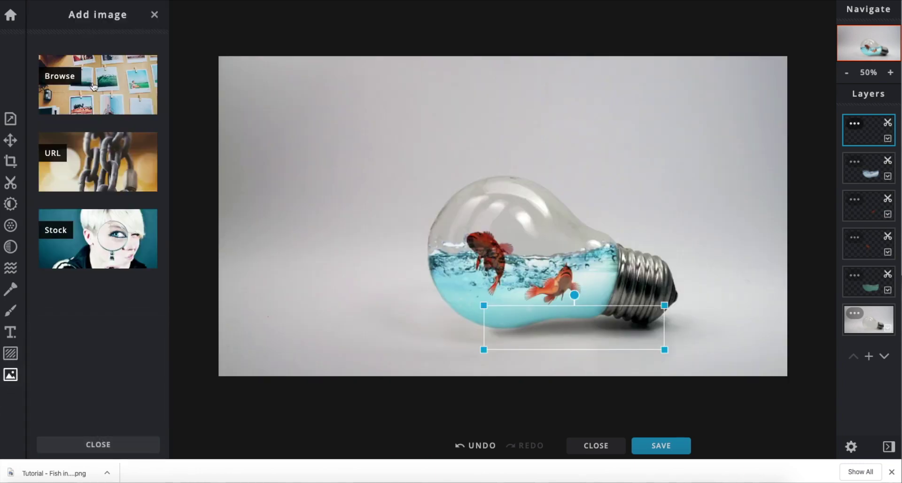
pyautogui.click(91, 101)
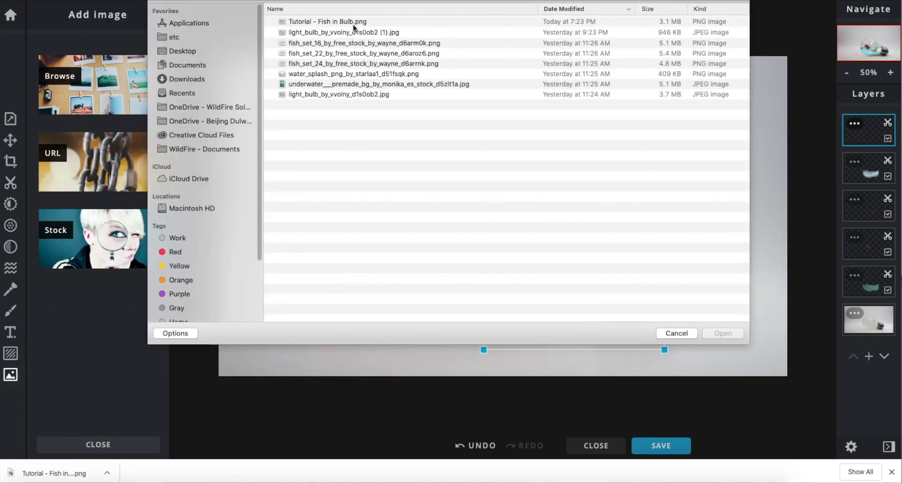
pyautogui.click(350, 22)
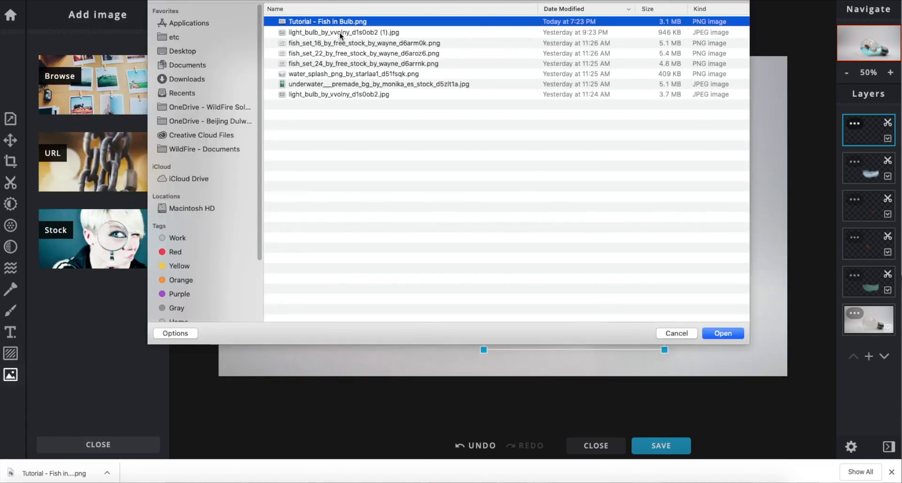
pyautogui.click(719, 334)
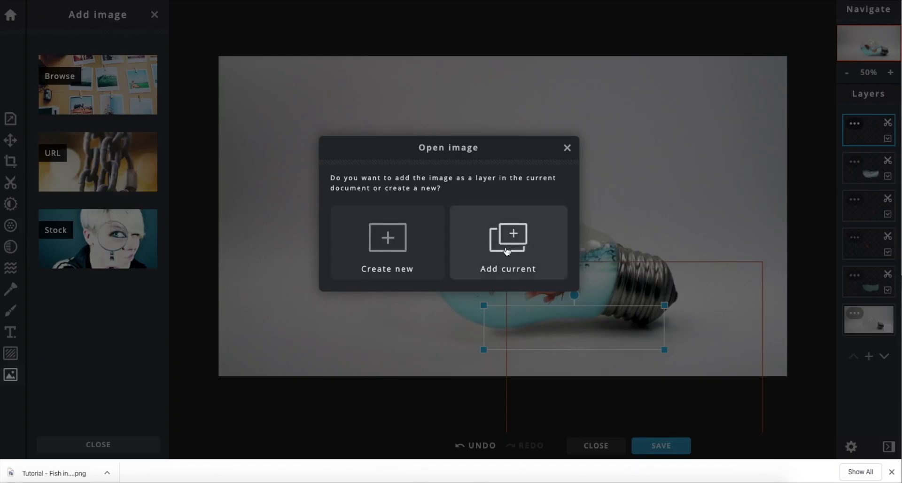
pyautogui.click(507, 252)
pyautogui.moveTo(521, 241); pyautogui.dragTo(600, 153)
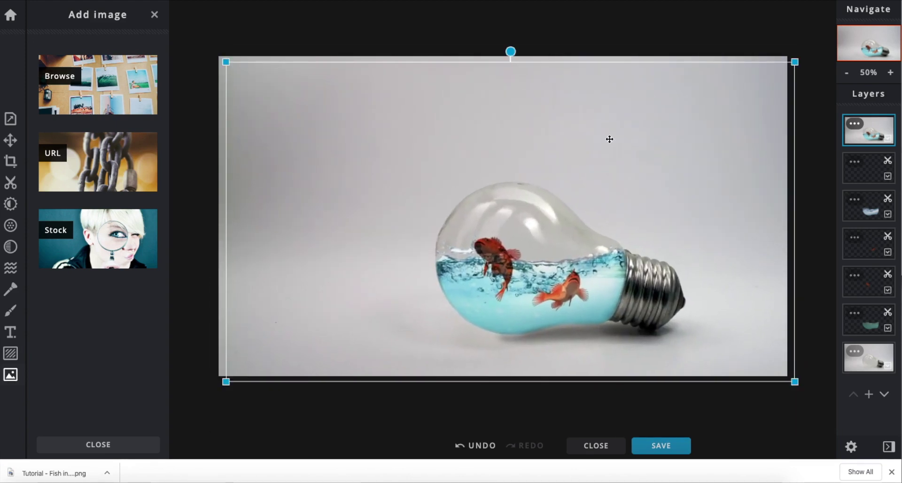
# Flip the added image vertically and move it below the bulb, at about Top 732 and Left 52, as a reflection
pyautogui.click(9, 140)
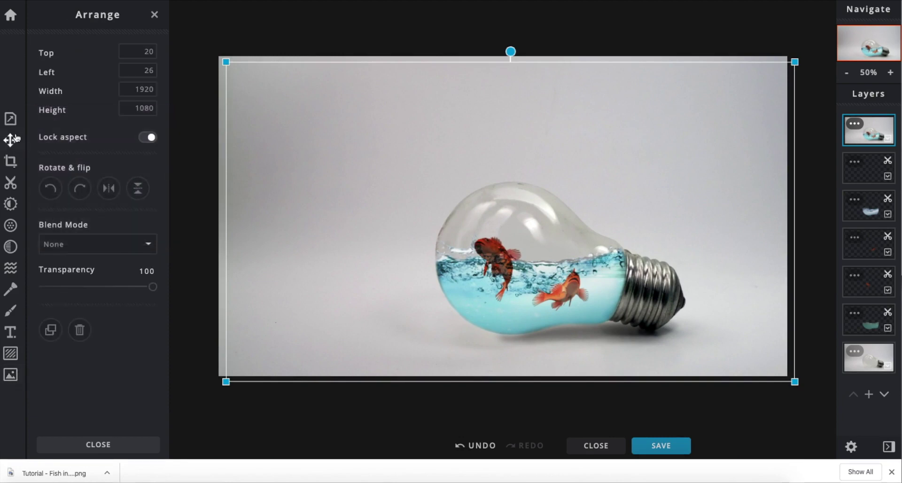
pyautogui.click(138, 188)
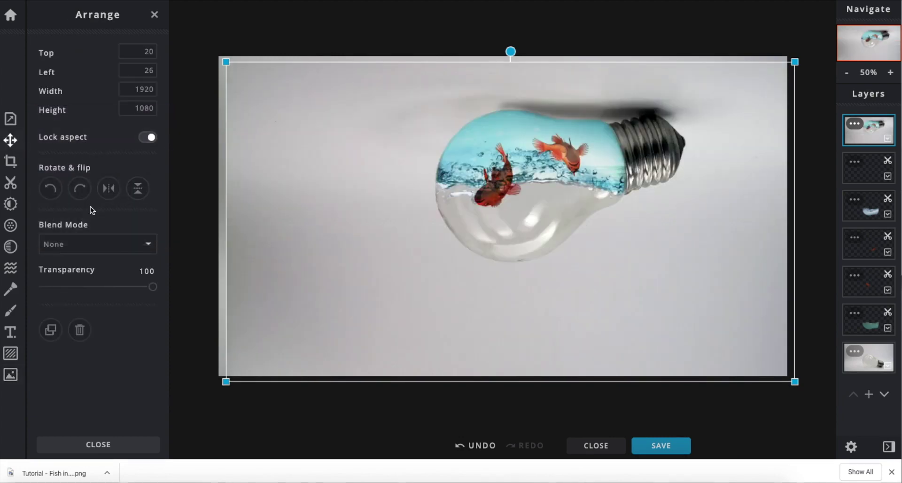
pyautogui.click(108, 188)
pyautogui.moveTo(493, 185); pyautogui.dragTo(641, 374)
pyautogui.click(119, 189)
pyautogui.moveTo(669, 331); pyautogui.dragTo(524, 341)
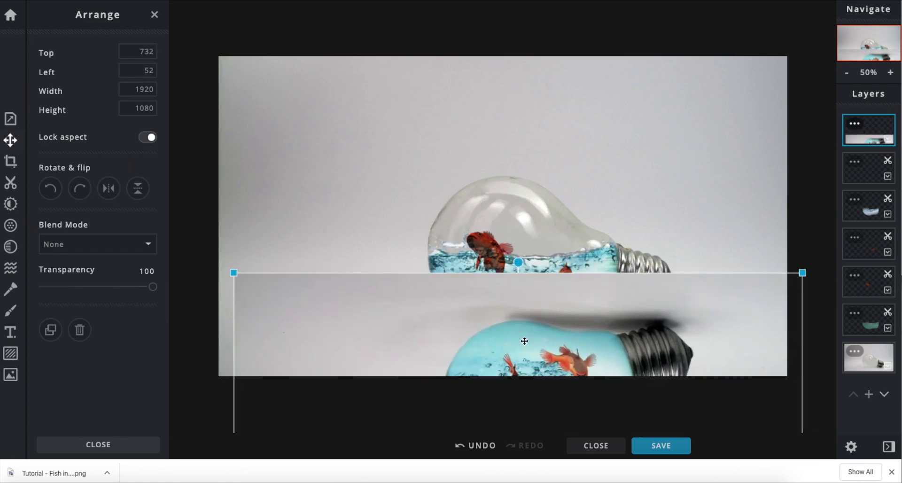
# Set the reflection layer's transparency to 53, tilt it counterclockwise and align it beneath the bulb
pyautogui.click(854, 124)
pyautogui.moveTo(829, 218); pyautogui.dragTo(778, 219)
pyautogui.moveTo(640, 352); pyautogui.dragTo(634, 359)
pyautogui.moveTo(511, 268); pyautogui.dragTo(492, 269)
pyautogui.moveTo(567, 360); pyautogui.dragTo(579, 362)
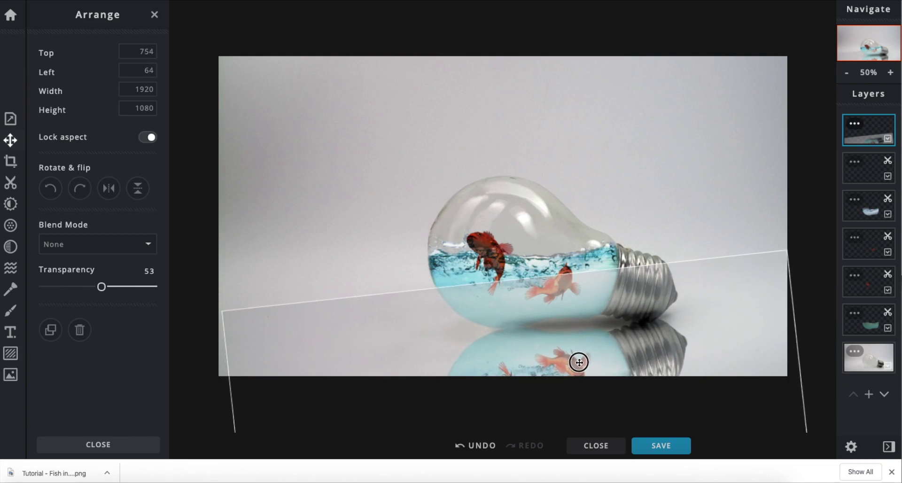
pyautogui.click(510, 264)
pyautogui.moveTo(511, 264); pyautogui.dragTo(510, 266)
pyautogui.press('super+z')
pyautogui.press('super+z')
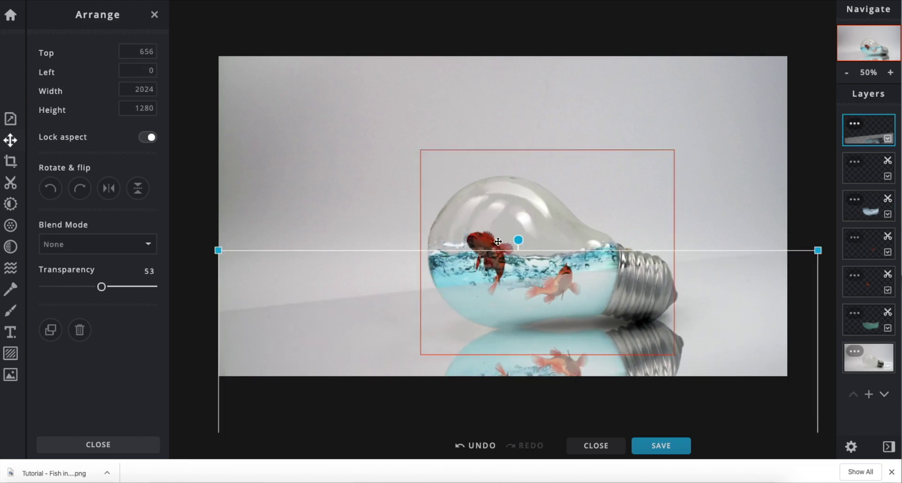
# Rotate the reflection slightly clockwise and reposition it under the bulb and screw cap, at about Top 664 and Left 0
pyautogui.moveTo(517, 240); pyautogui.dragTo(513, 242)
pyautogui.moveTo(627, 354); pyautogui.dragTo(624, 367)
pyautogui.moveTo(511, 256); pyautogui.dragTo(526, 252)
pyautogui.moveTo(607, 362)
pyautogui.mouseDown()
pyautogui.moveTo(602, 352)
pyautogui.moveTo(611, 355)
pyautogui.mouseUp()
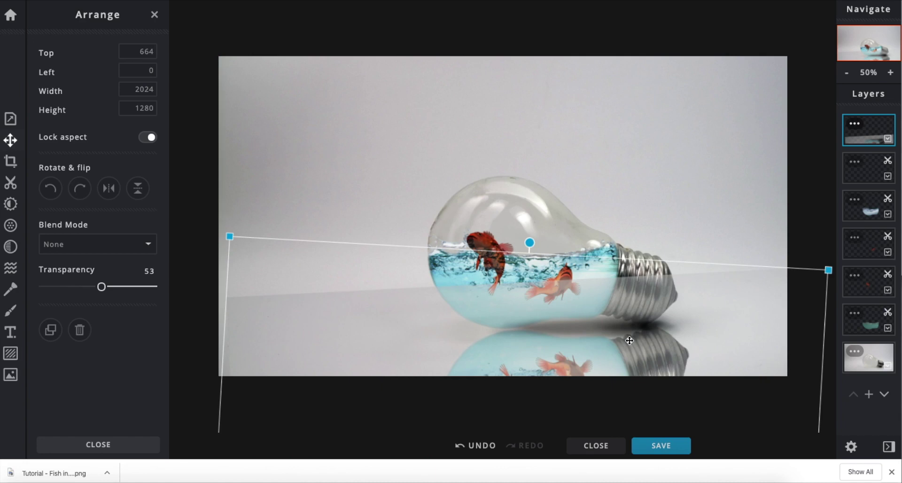
# Remove the reflection layer's overlap with the bulb and its surrounding background using a 215 px Cutout brush in Remove mode, softness 50%
pyautogui.click(11, 185)
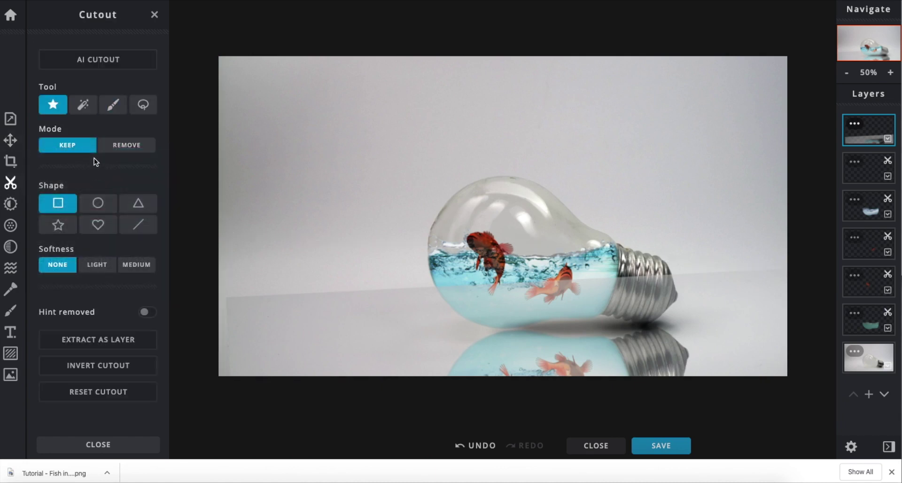
pyautogui.click(119, 109)
pyautogui.moveTo(61, 295); pyautogui.dragTo(90, 295)
pyautogui.moveTo(469, 288)
pyautogui.mouseDown()
pyautogui.moveTo(375, 313)
pyautogui.moveTo(578, 278)
pyautogui.moveTo(803, 283)
pyautogui.moveTo(632, 272)
pyautogui.moveTo(357, 292)
pyautogui.moveTo(274, 316)
pyautogui.moveTo(226, 305)
pyautogui.moveTo(254, 290)
pyautogui.moveTo(231, 302)
pyautogui.moveTo(249, 363)
pyautogui.moveTo(352, 323)
pyautogui.moveTo(377, 328)
pyautogui.moveTo(504, 304)
pyautogui.mouseUp()
pyautogui.moveTo(566, 305)
pyautogui.mouseDown()
pyautogui.moveTo(662, 299)
pyautogui.moveTo(489, 311)
pyautogui.moveTo(449, 324)
pyautogui.moveTo(530, 306)
pyautogui.moveTo(665, 301)
pyautogui.moveTo(711, 312)
pyautogui.moveTo(733, 331)
pyautogui.moveTo(667, 309)
pyautogui.moveTo(771, 311)
pyautogui.moveTo(735, 295)
pyautogui.moveTo(746, 319)
pyautogui.moveTo(784, 329)
pyautogui.moveTo(771, 341)
pyautogui.moveTo(741, 337)
pyautogui.moveTo(753, 352)
pyautogui.moveTo(787, 352)
pyautogui.moveTo(765, 385)
pyautogui.moveTo(704, 376)
pyautogui.moveTo(720, 350)
pyautogui.moveTo(705, 328)
pyautogui.moveTo(714, 384)
pyautogui.moveTo(738, 403)
pyautogui.mouseUp()
pyautogui.moveTo(454, 317)
pyautogui.mouseDown()
pyautogui.moveTo(417, 376)
pyautogui.moveTo(356, 381)
pyautogui.moveTo(318, 356)
pyautogui.moveTo(276, 362)
pyautogui.moveTo(241, 346)
pyautogui.moveTo(263, 306)
pyautogui.moveTo(256, 342)
pyautogui.mouseUp()
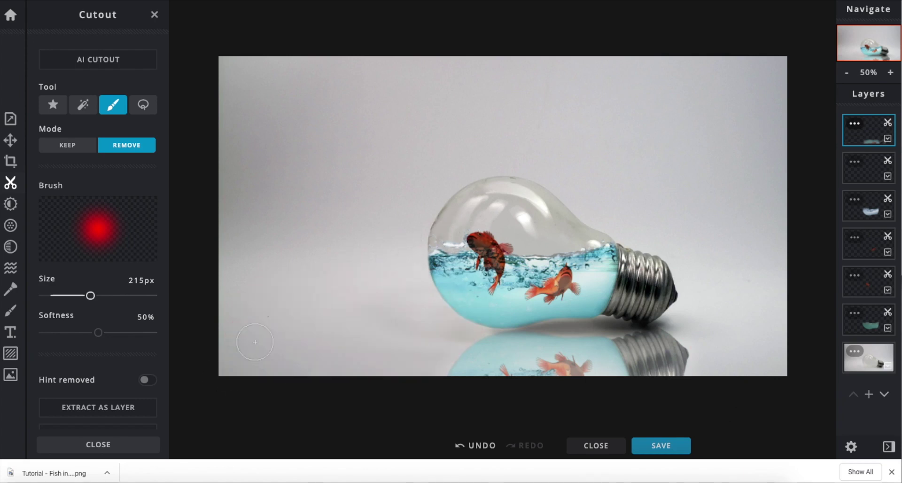
# Set the reflection layer's transparency to 20
pyautogui.click(855, 123)
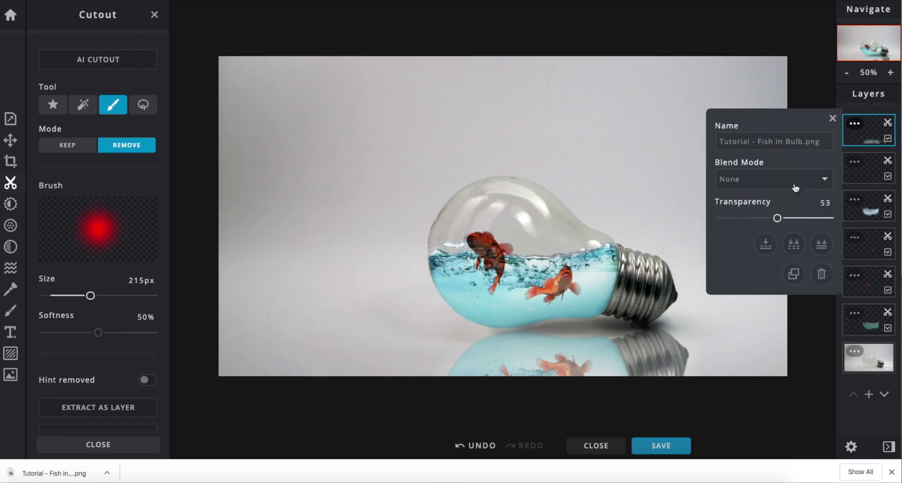
pyautogui.moveTo(778, 220); pyautogui.dragTo(741, 218)
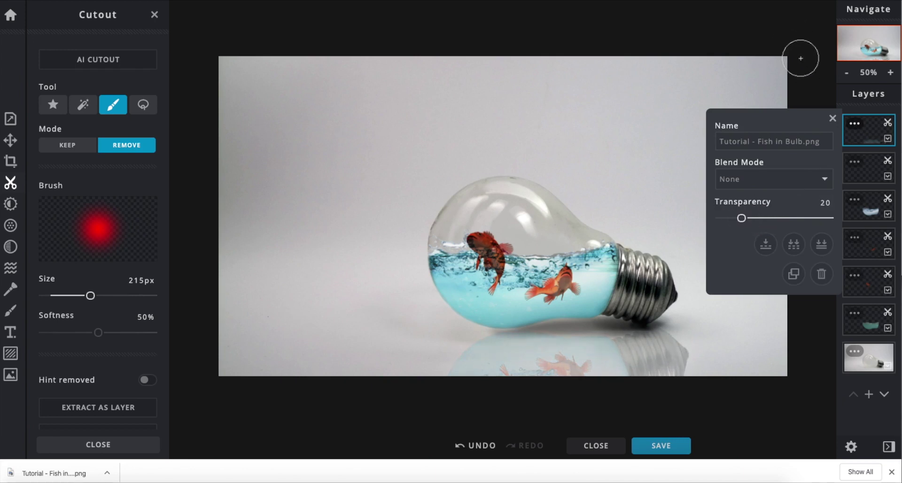
pyautogui.click(832, 118)
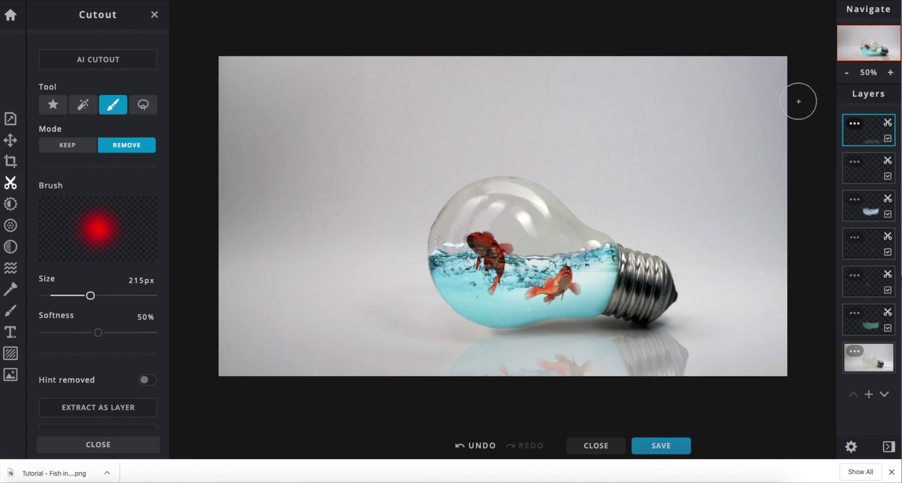